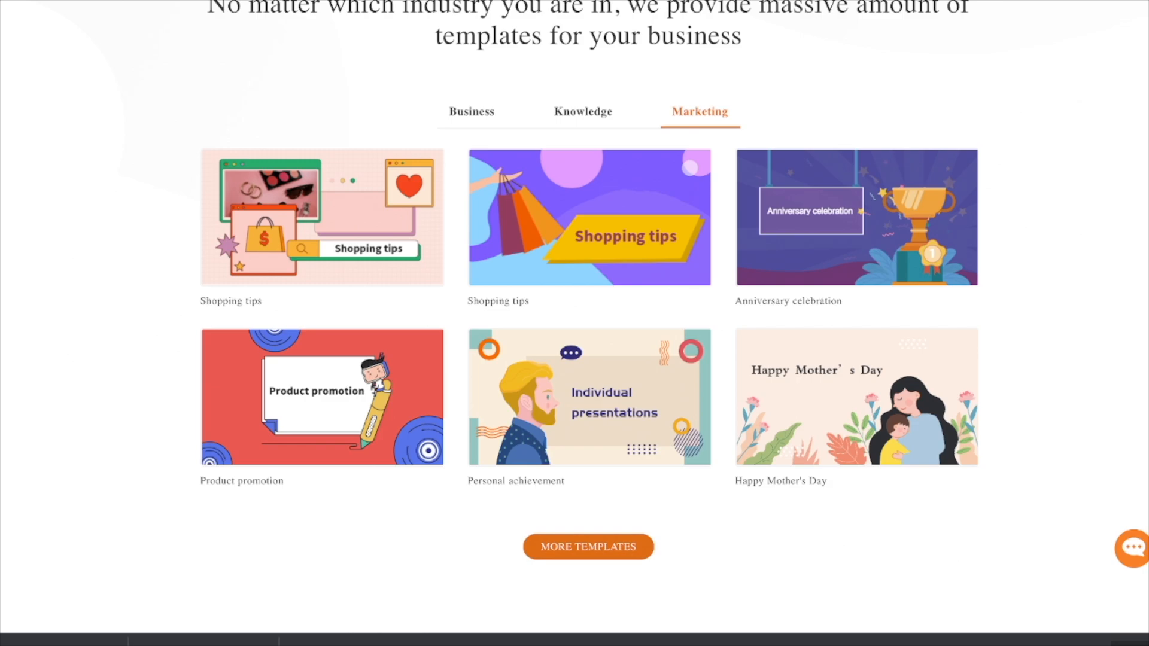
Step: Look through the homepage's sample templates in the Knowledge and Business categories
scroll(590, 323, down, 5)
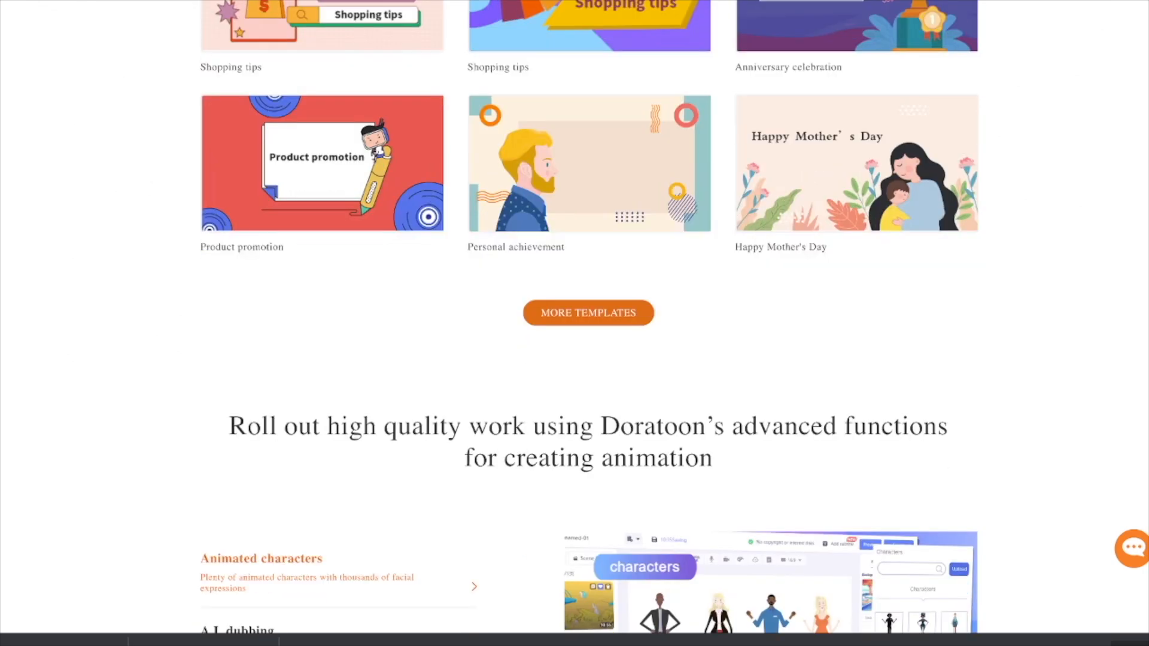
scroll(589, 323, up, 2)
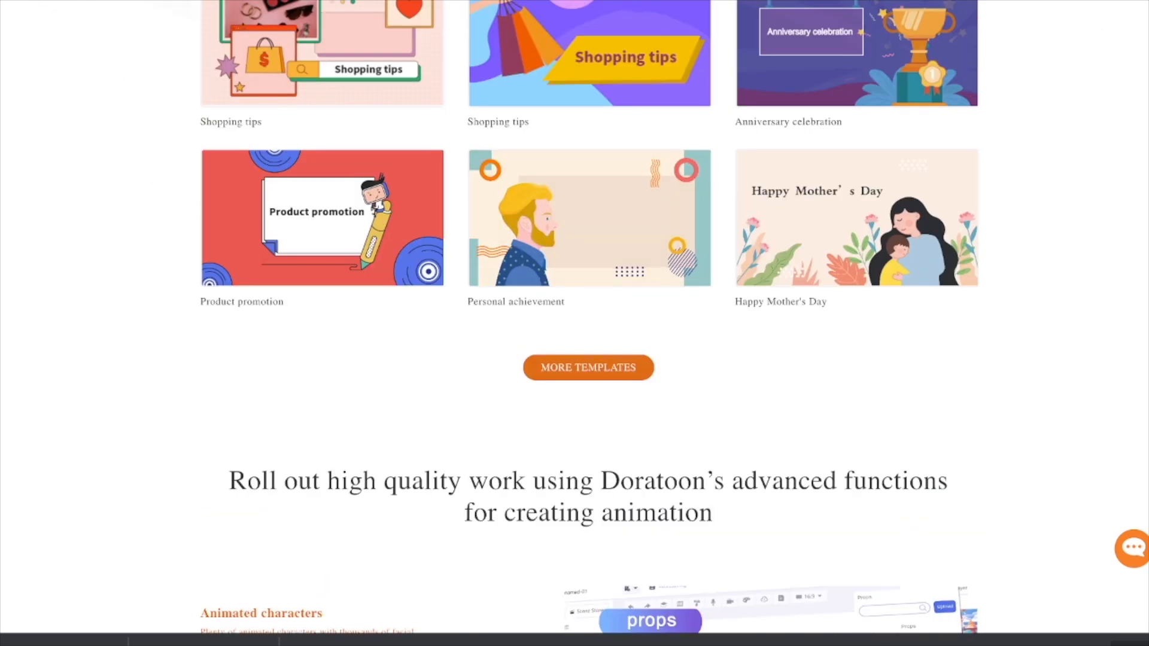
scroll(589, 323, up, 2)
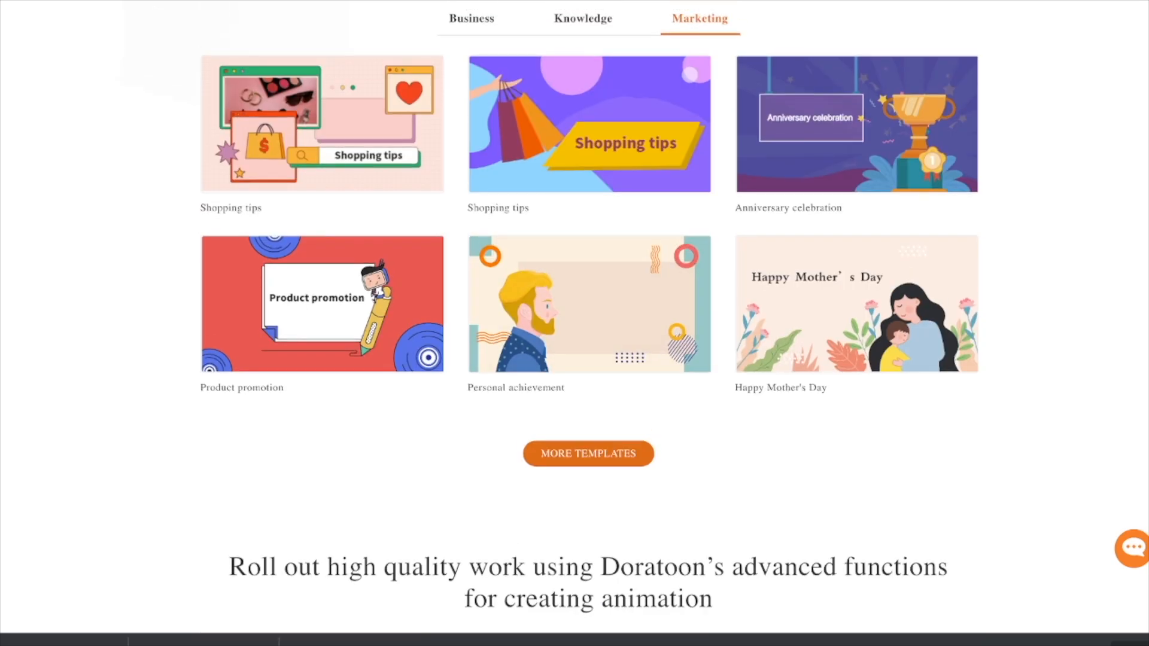
click(582, 18)
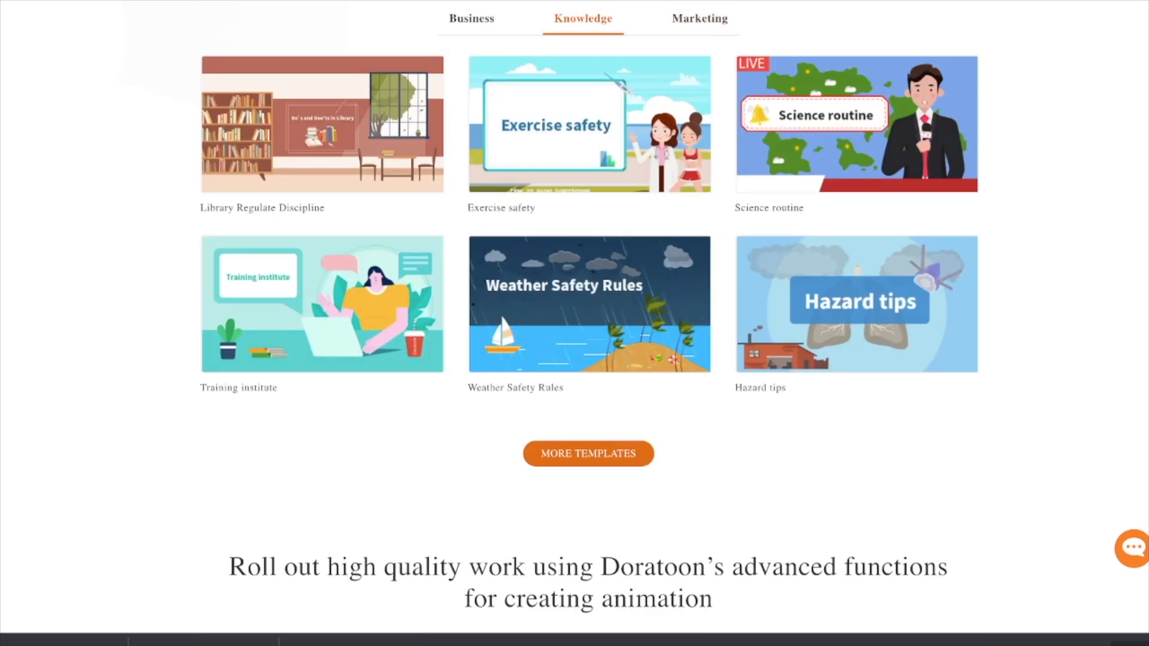
click(472, 19)
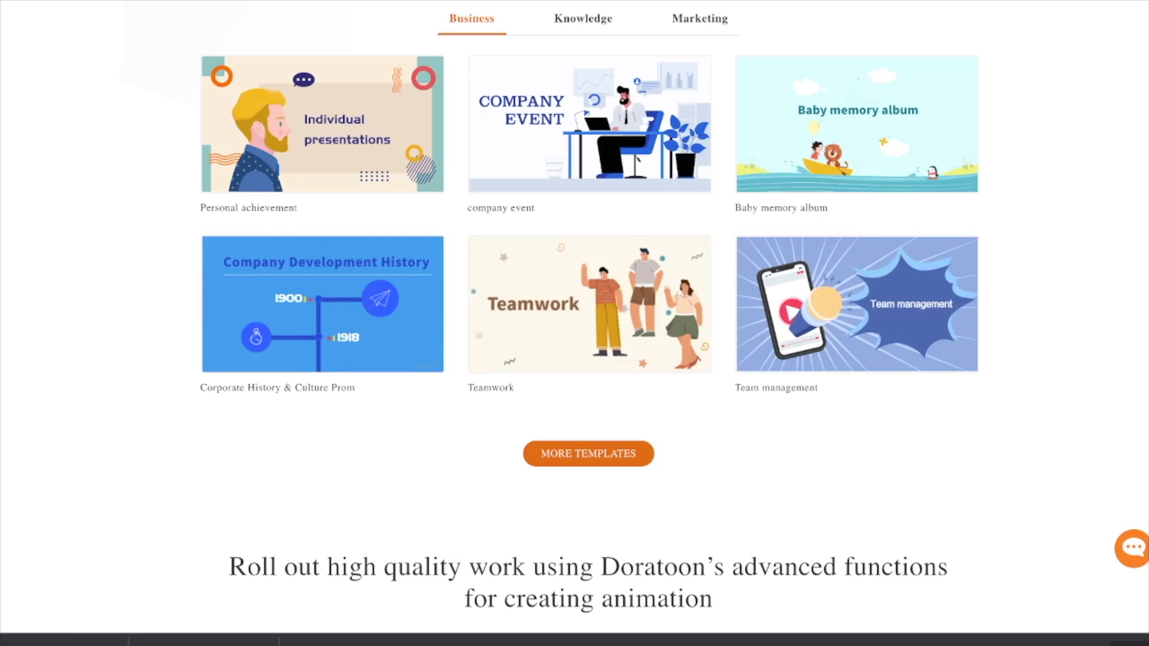
Step: Review the animation features and the Mini-courses, Corporate Publicity, Marketing & Promotion and Corporate Culture scenarios on the homepage
scroll(589, 317, down, 7)
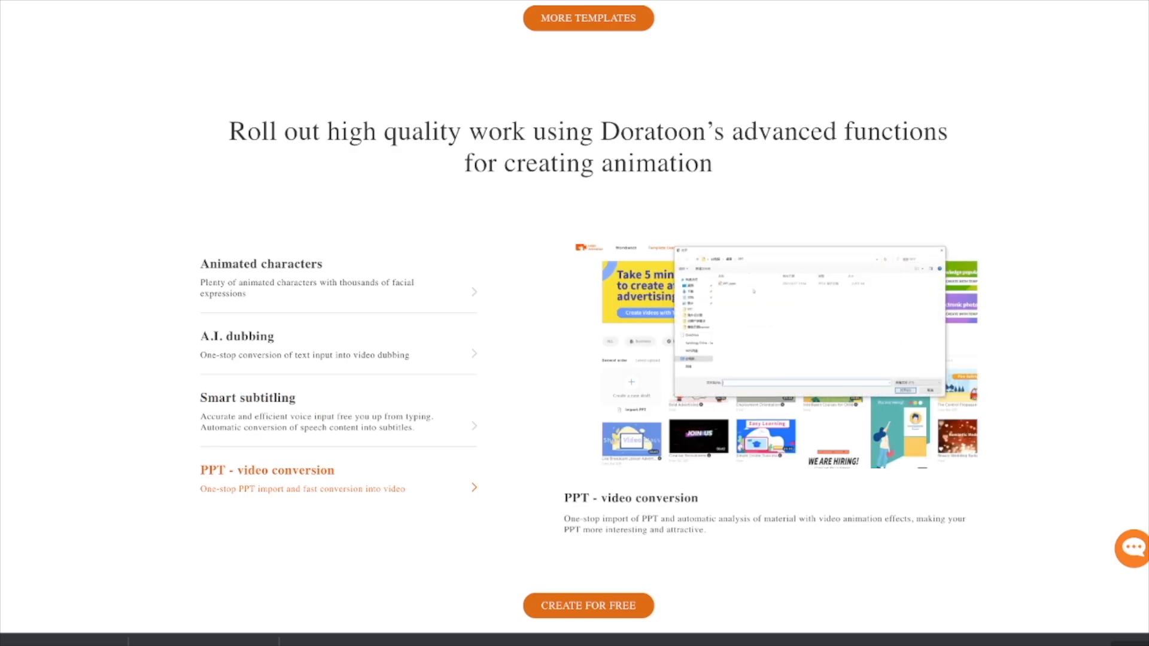
scroll(575, 323, down, 2)
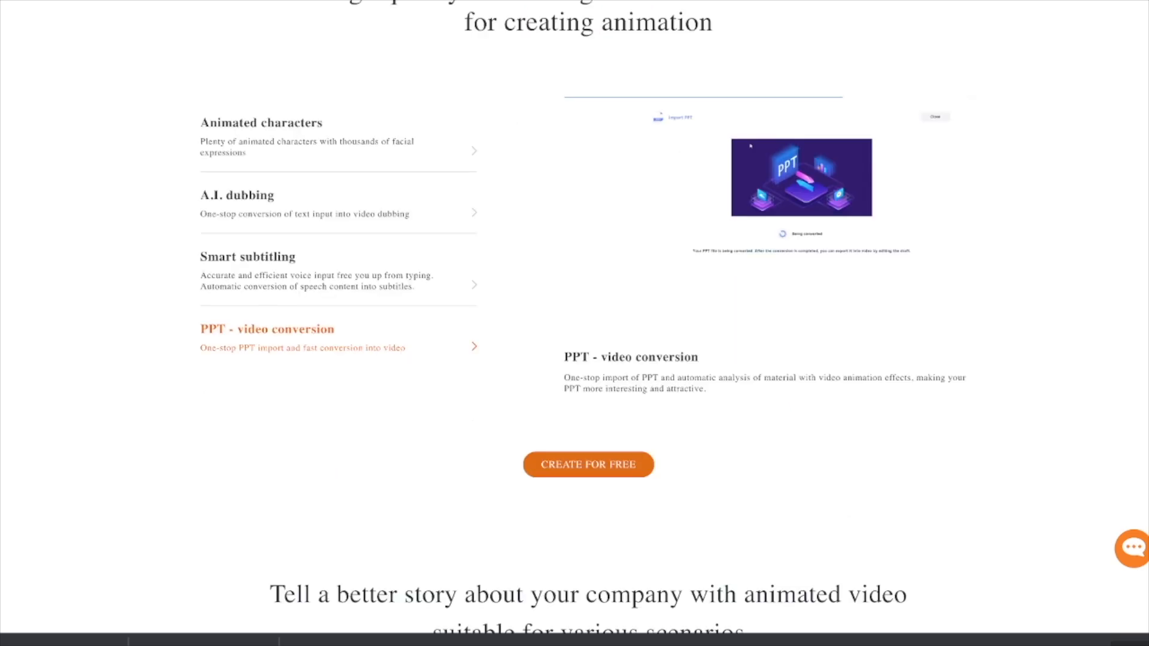
scroll(575, 324, down, 8)
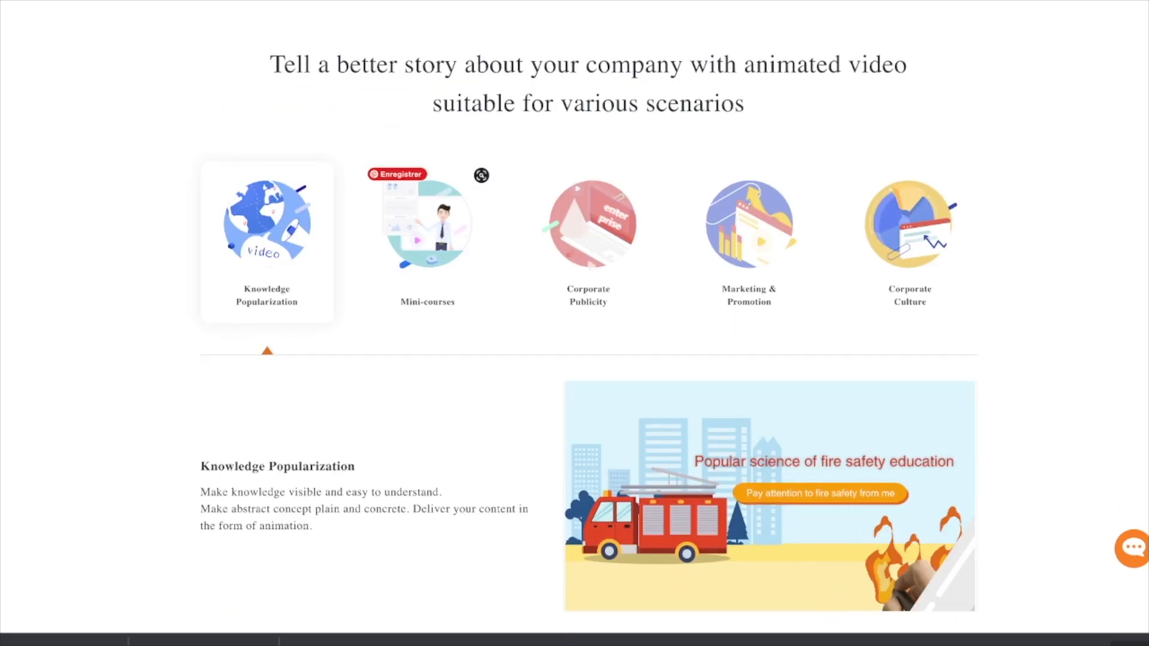
click(427, 239)
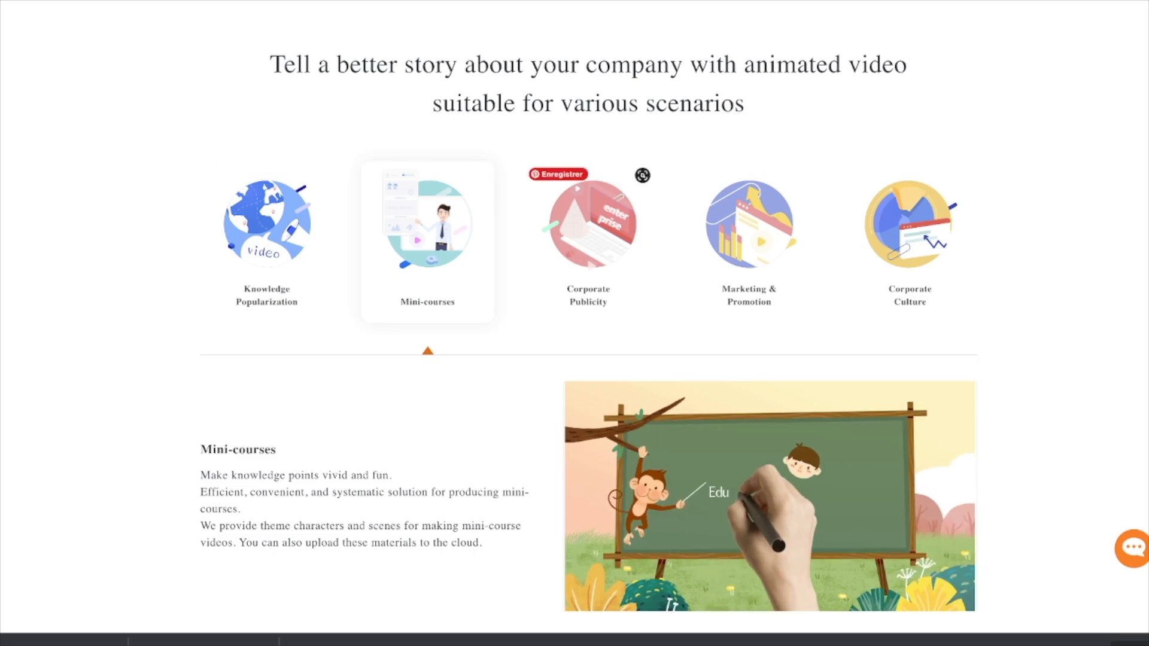
click(590, 227)
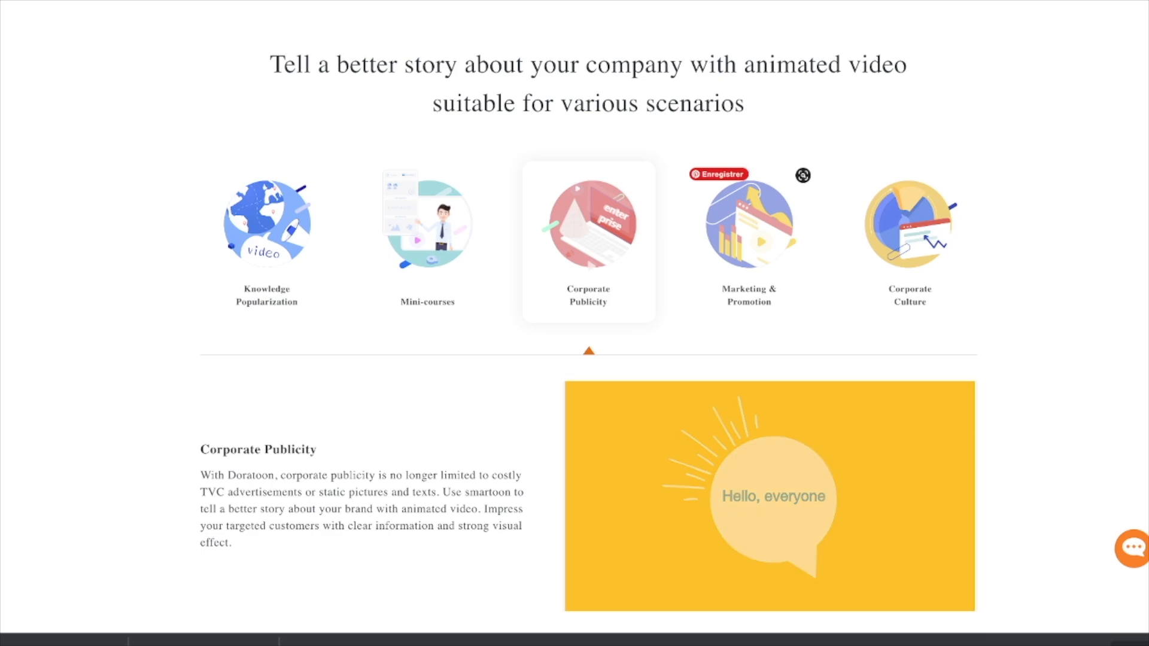
click(749, 228)
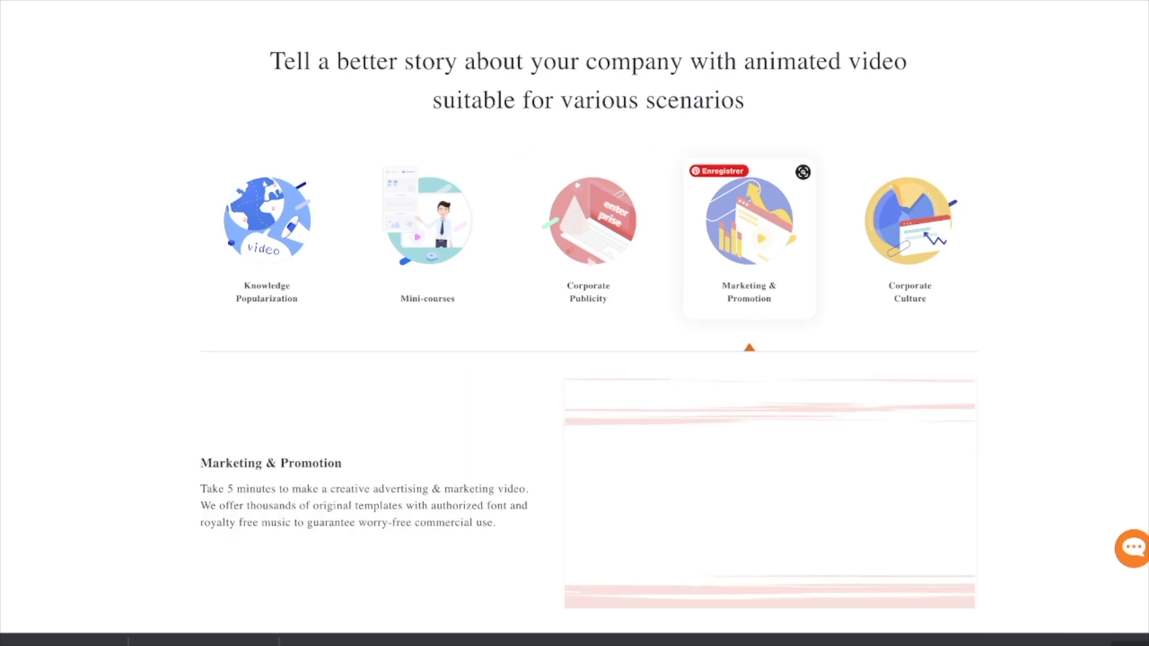
scroll(575, 323, down, 1)
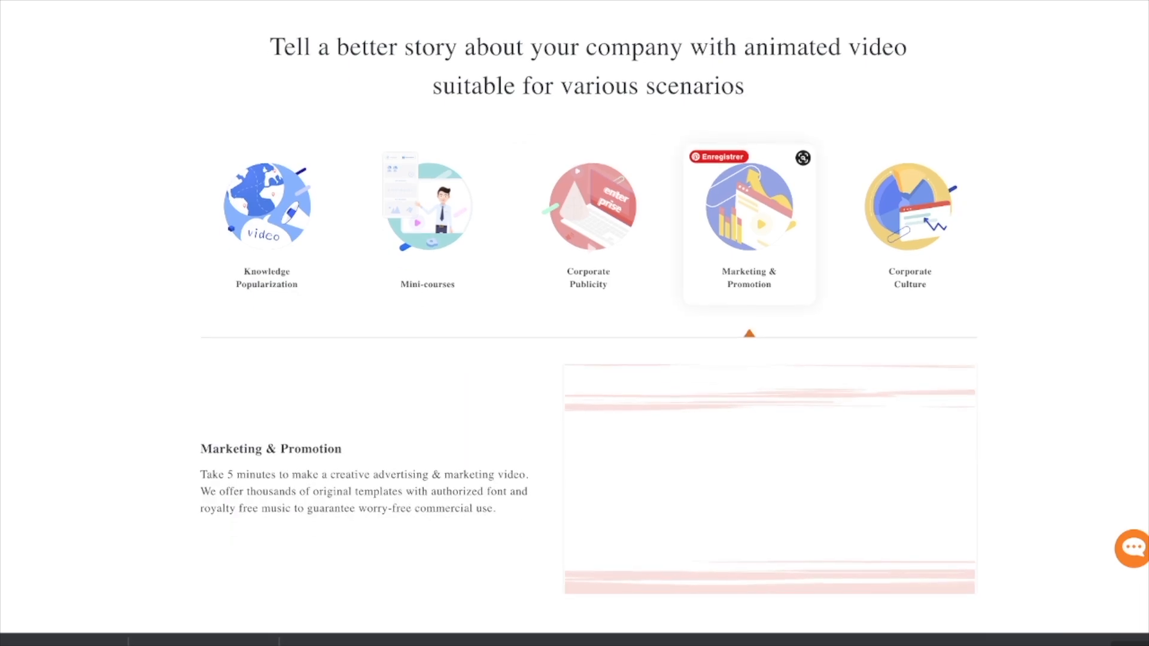
scroll(575, 323, down, 1)
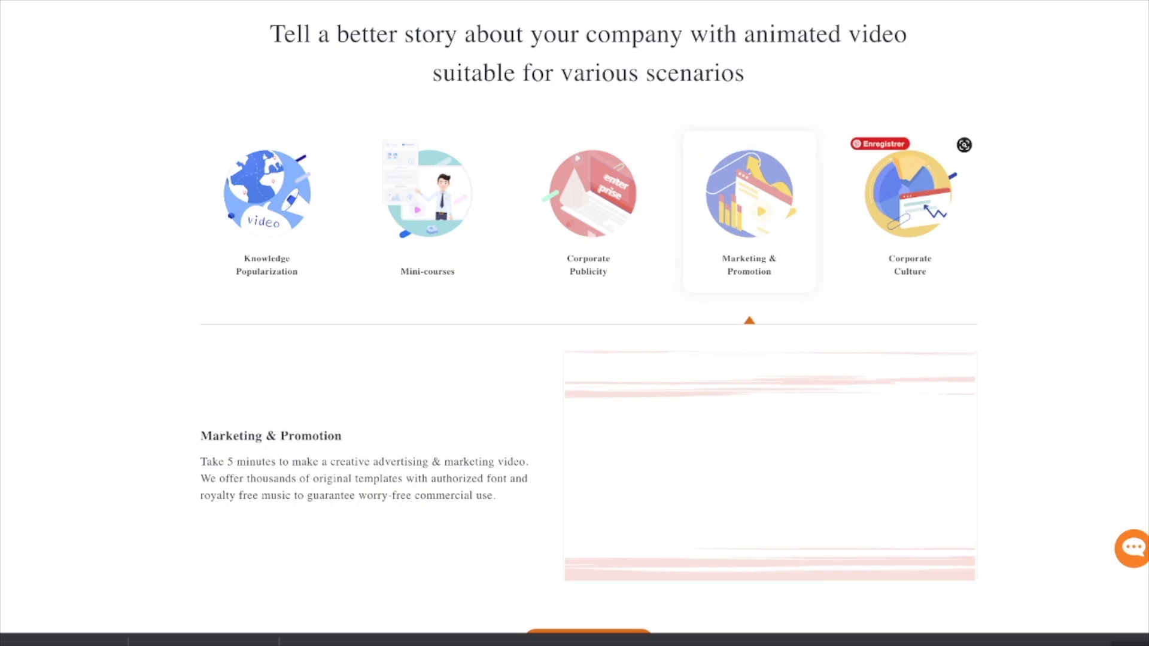
click(910, 197)
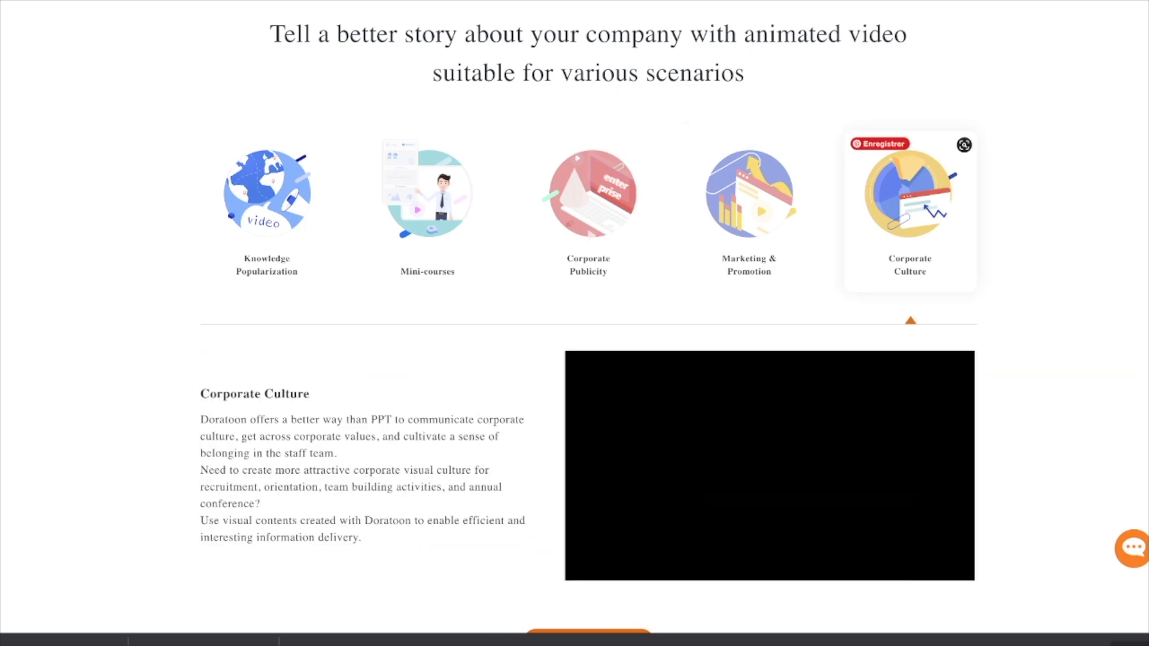
scroll(575, 323, down, 8)
scroll(574, 323, up, 9)
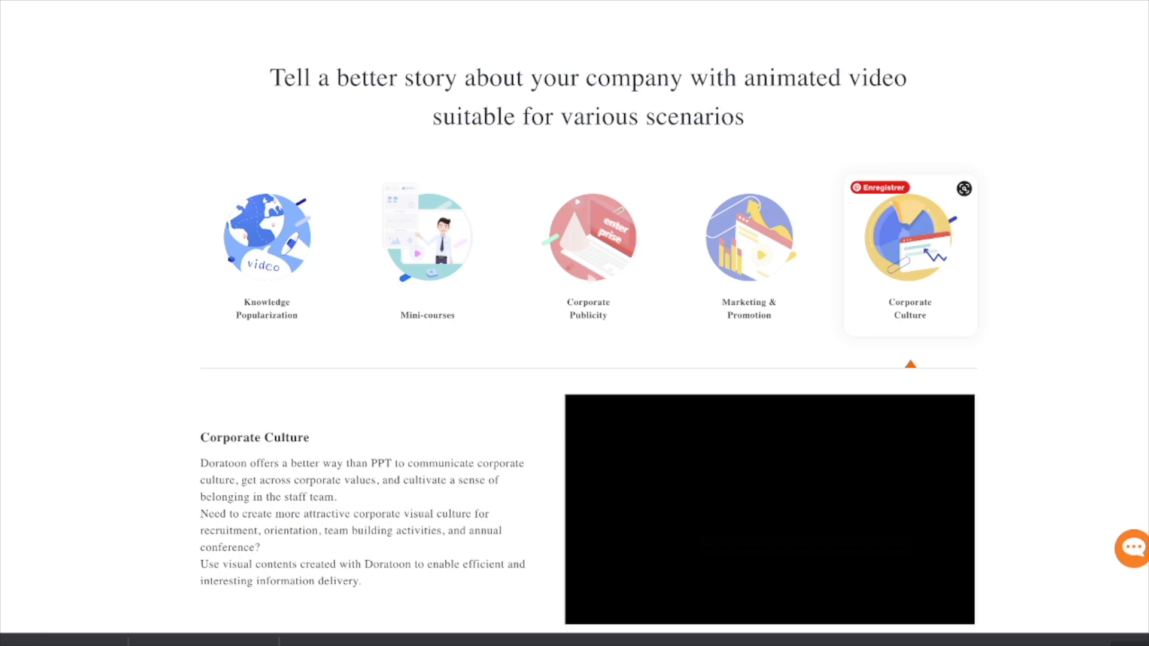
scroll(574, 324, up, 15)
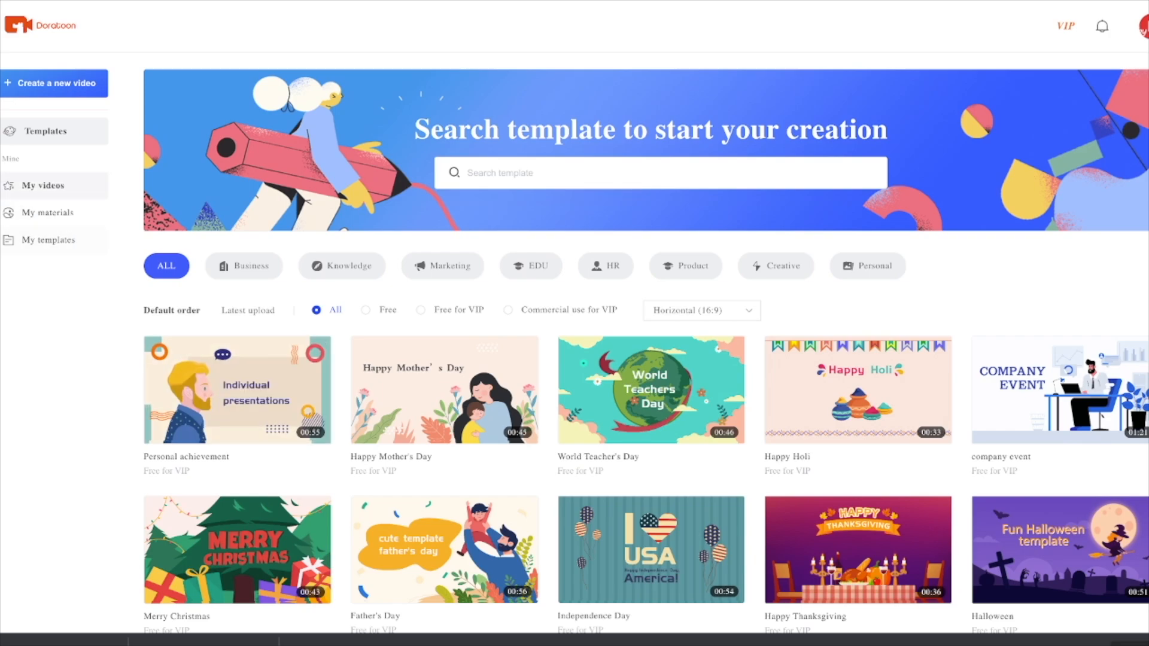
Step: View the personal videos, materials and templates sections of the workbench, and return to the template library
click(43, 186)
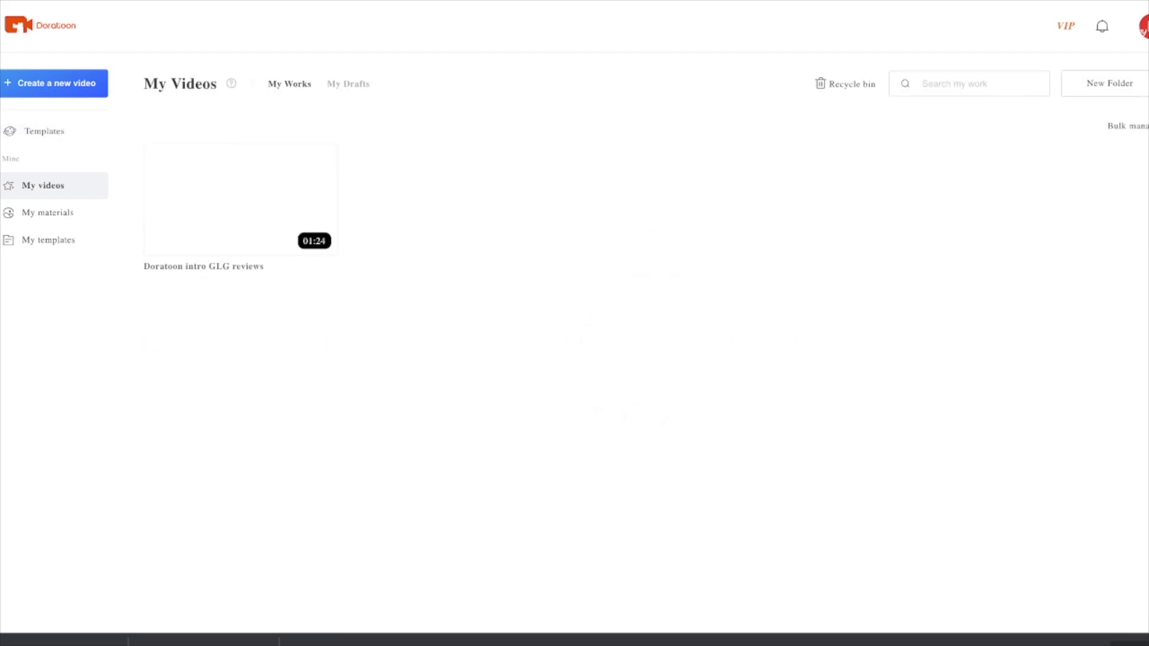
click(49, 213)
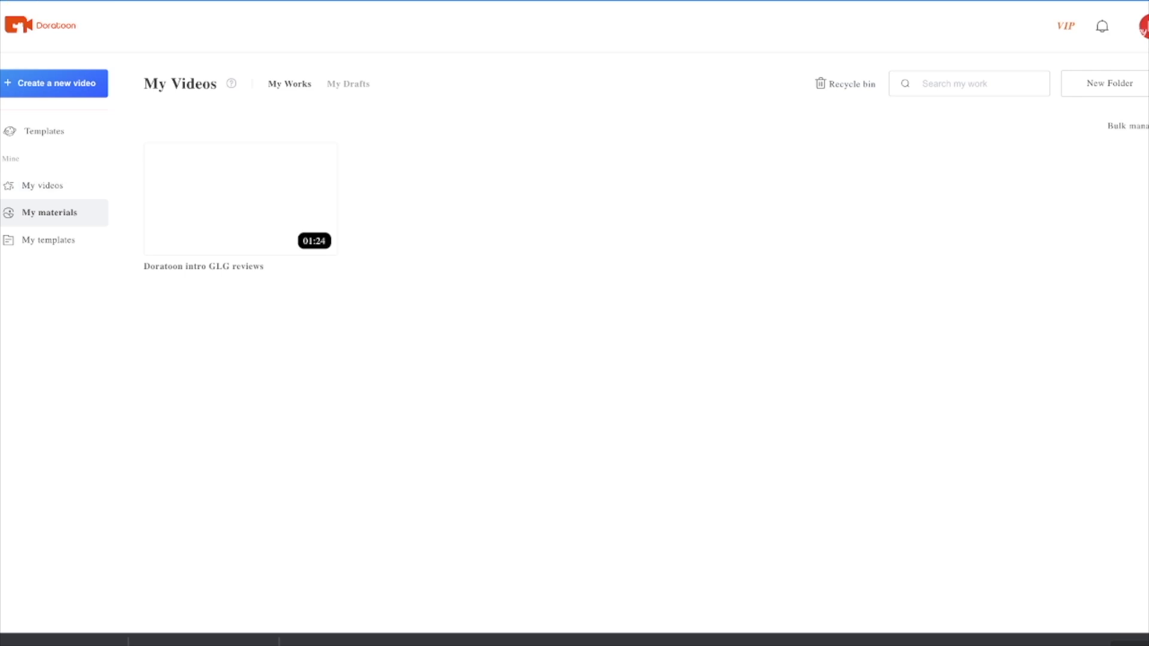
click(49, 240)
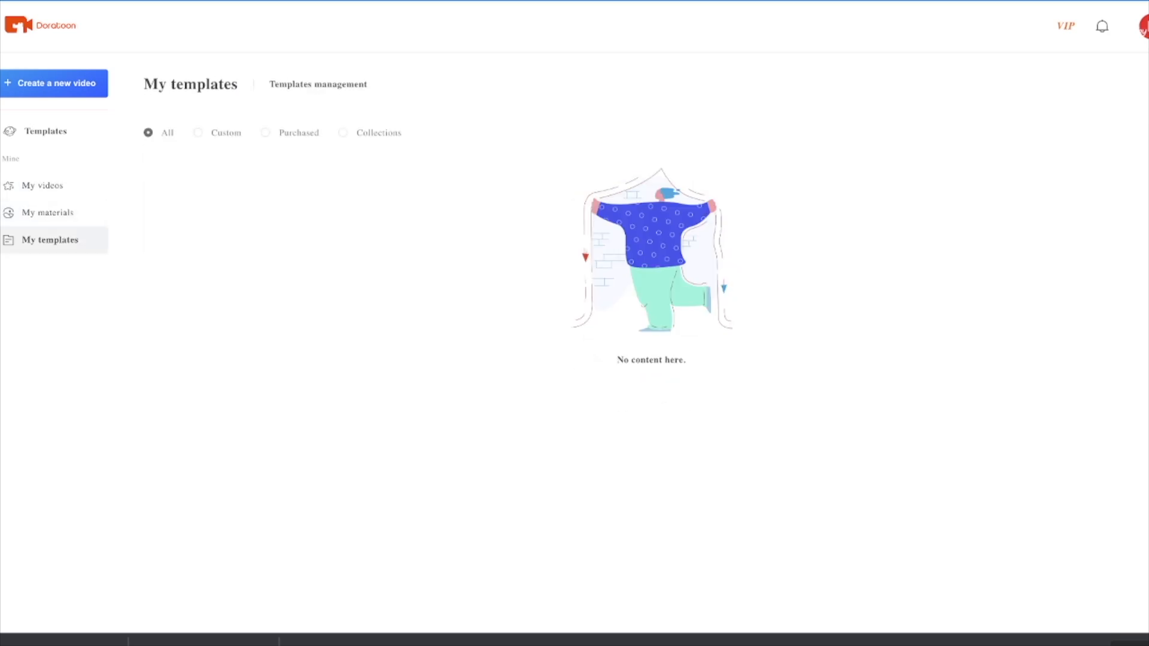
click(45, 131)
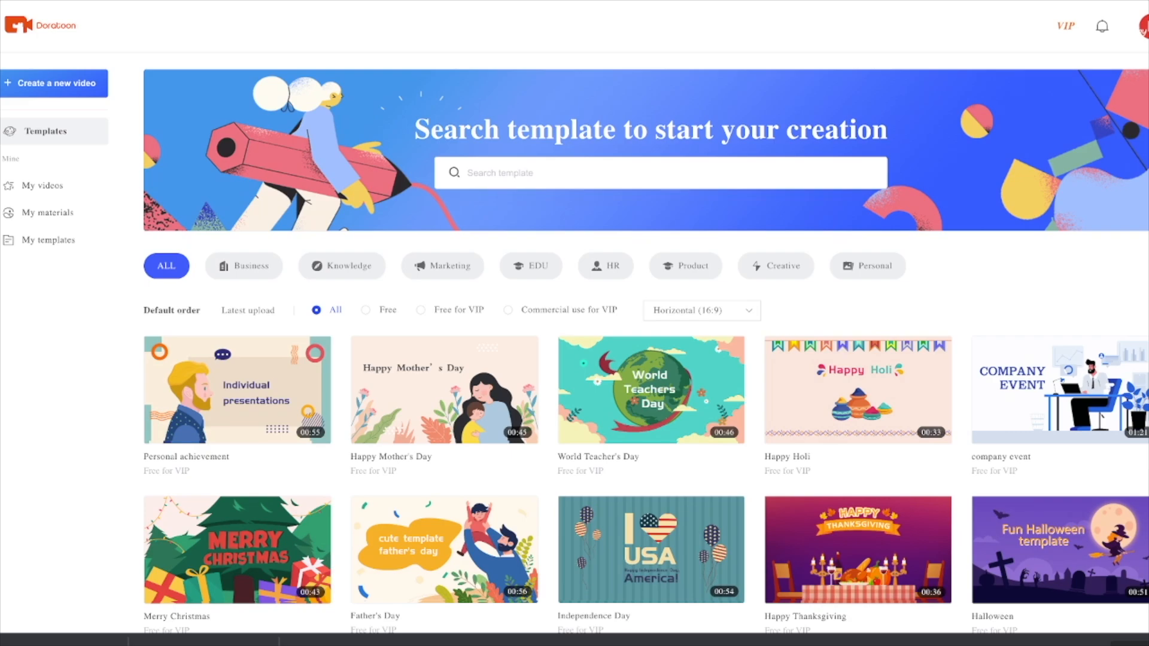
Step: Browse the full template library and examine the designs available across its themes
scroll(651, 293, down, 2)
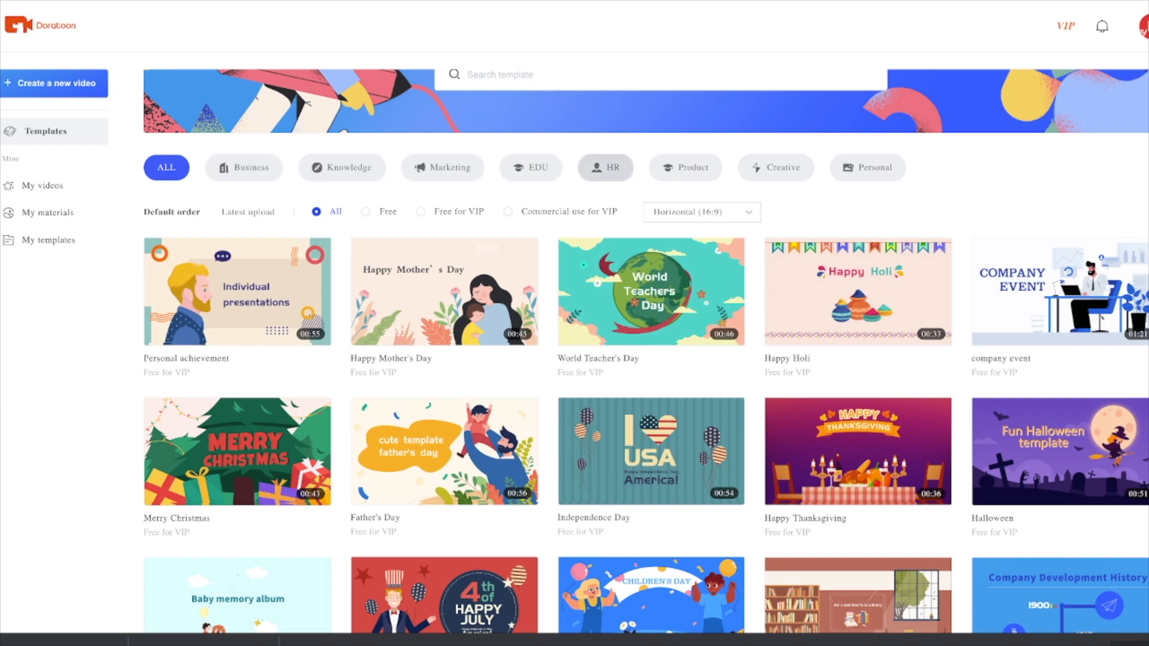
mouse_move(849, 291)
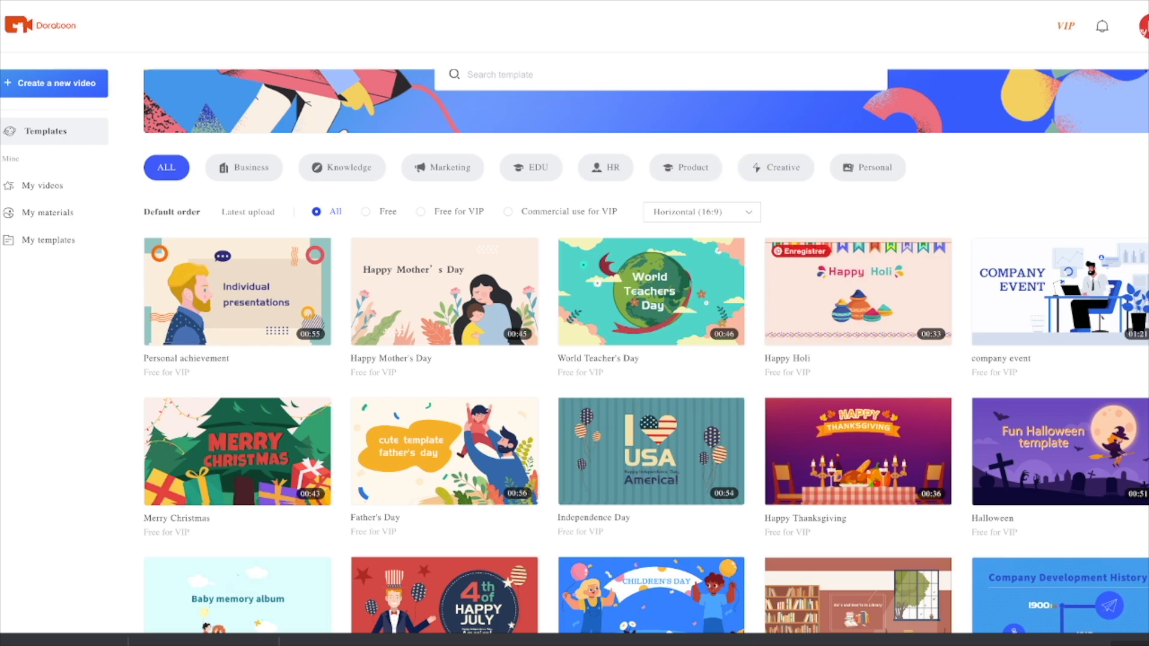
scroll(652, 323, down, 5)
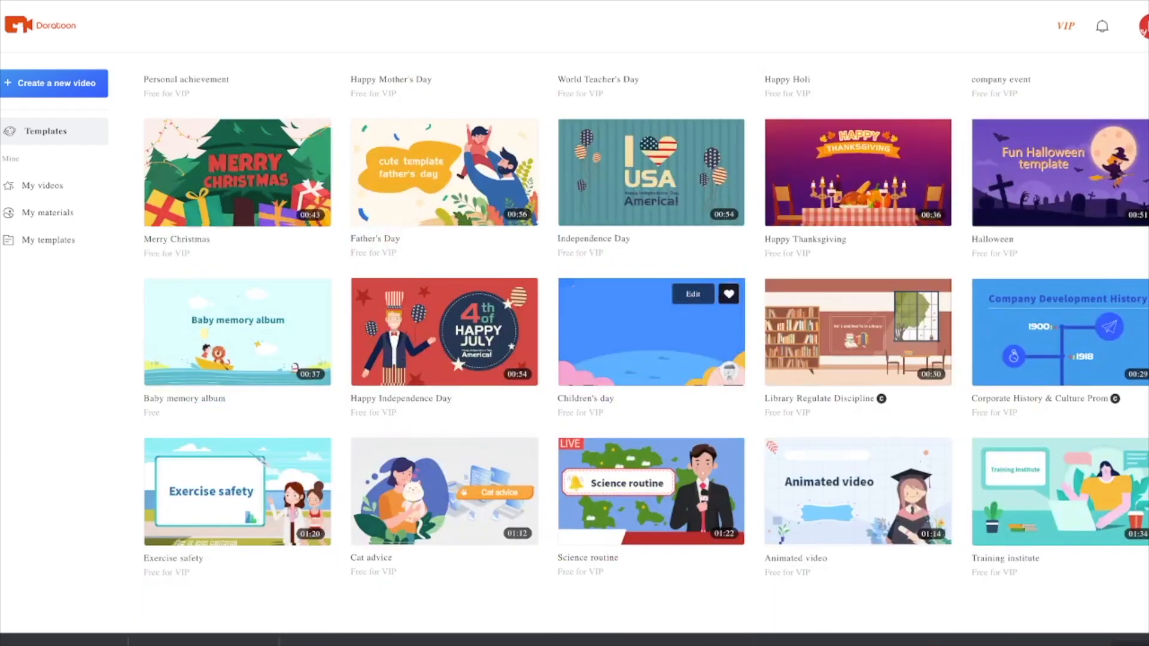
scroll(653, 281, down, 6)
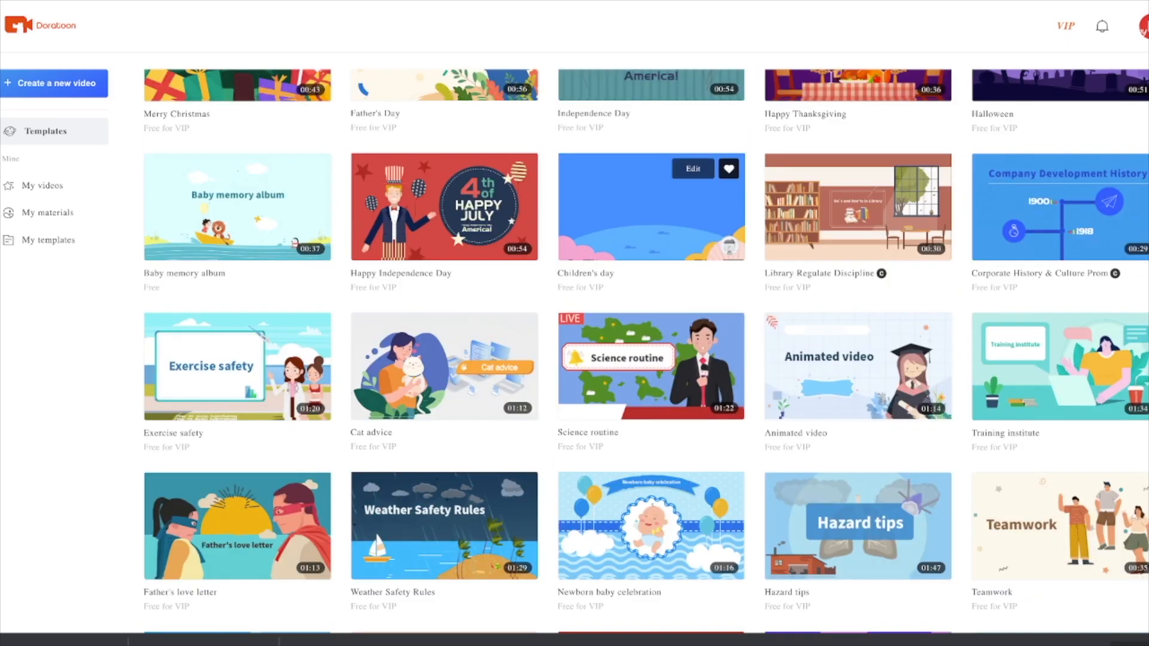
scroll(646, 347, down, 4)
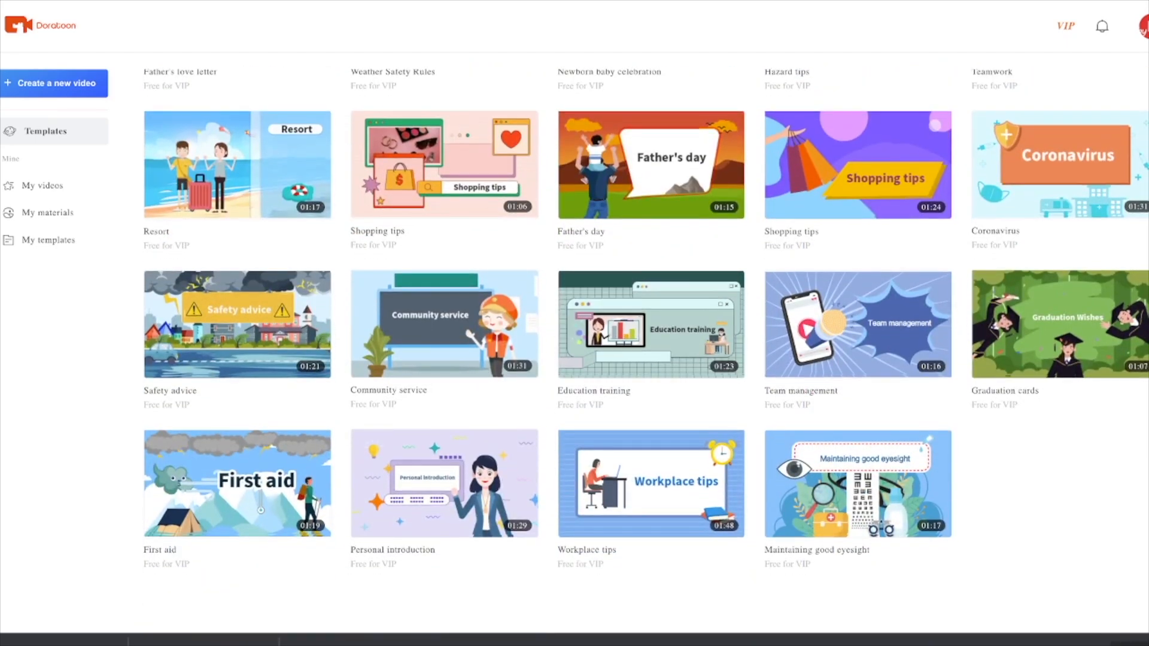
mouse_move(522, 522)
scroll(523, 522, down, 2)
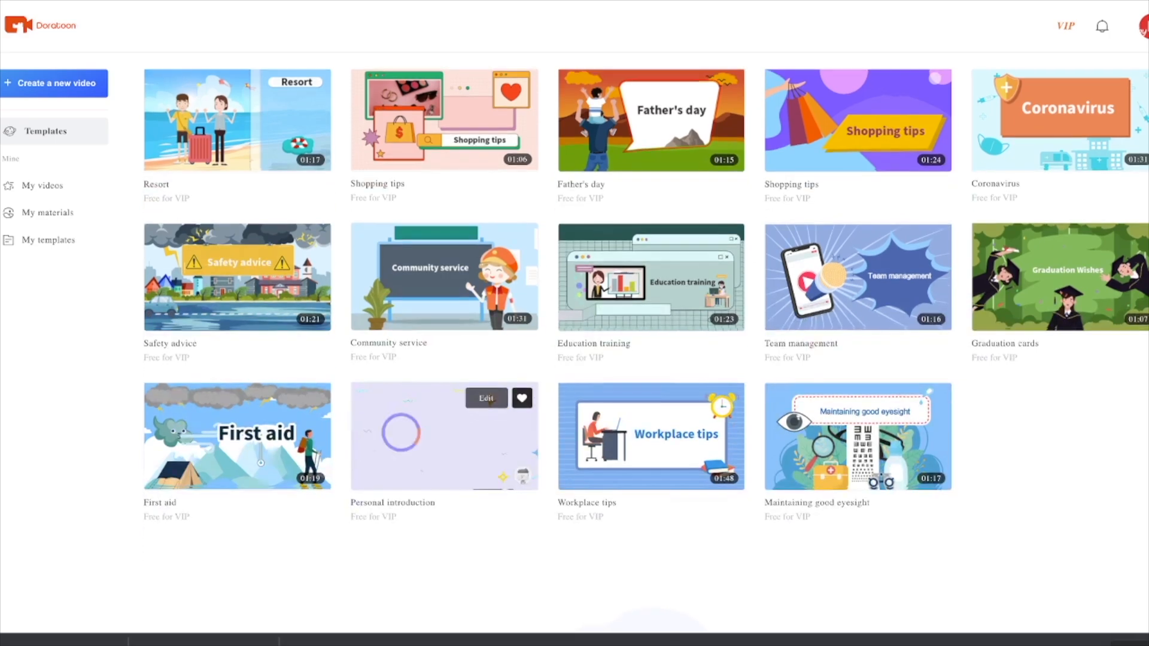
scroll(444, 348, down, 4)
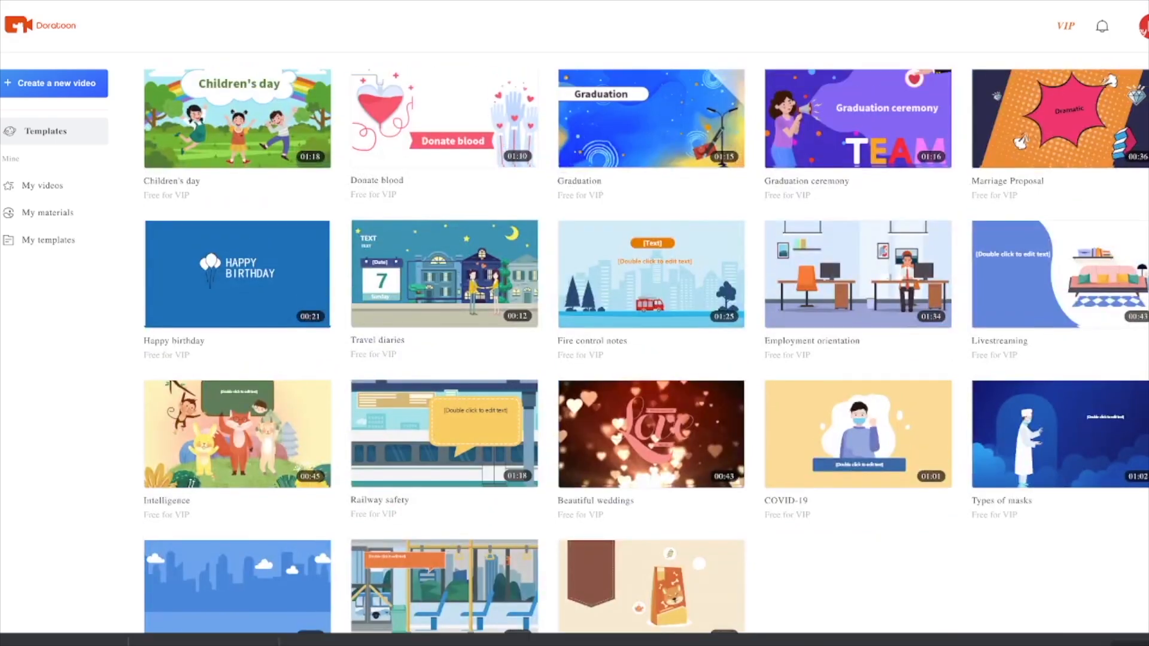
Step: Search the template library for "covid" and open the COVID-19 template showing a doctor beside a blackboard
scroll(645, 351, up, 10)
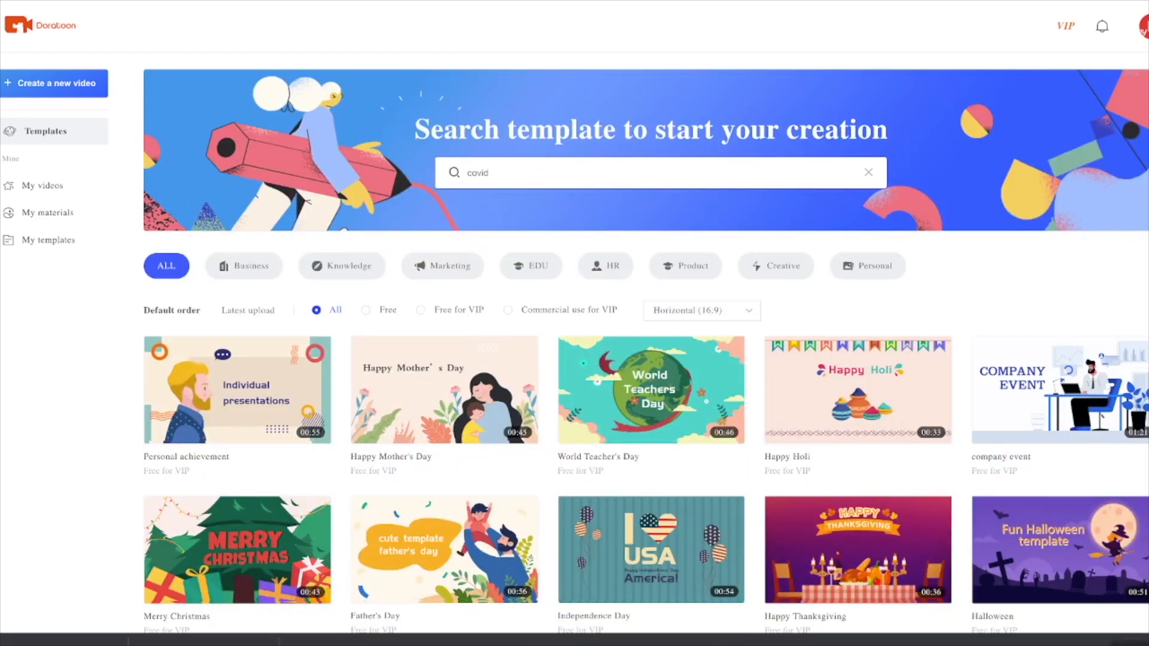
key(Return)
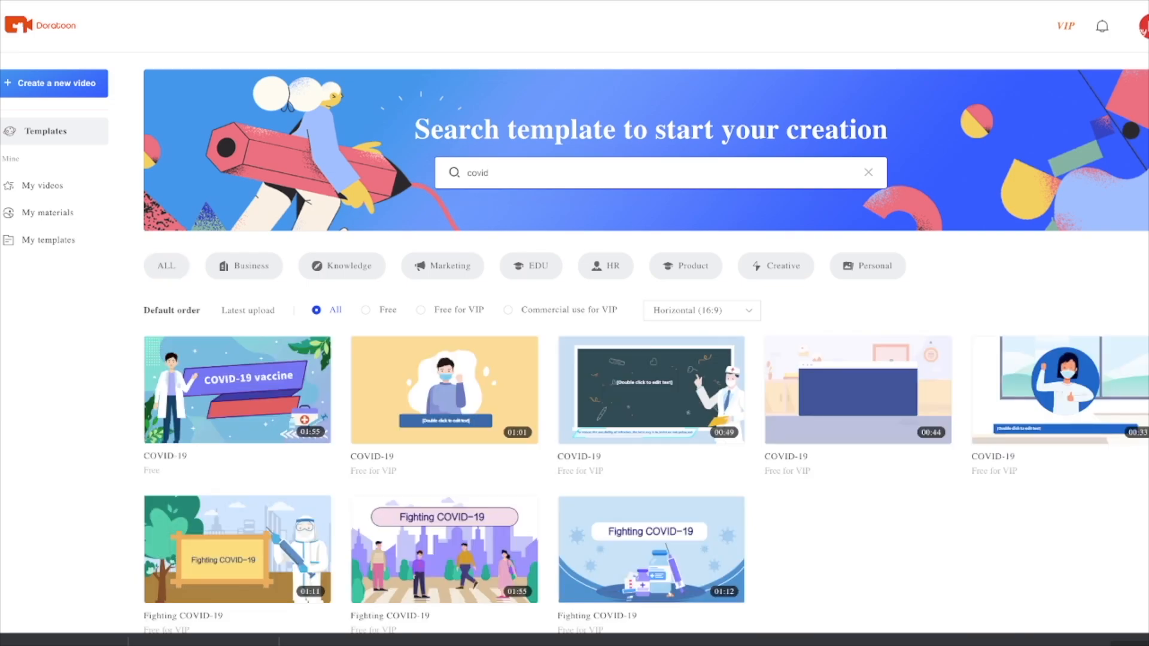
mouse_move(237, 390)
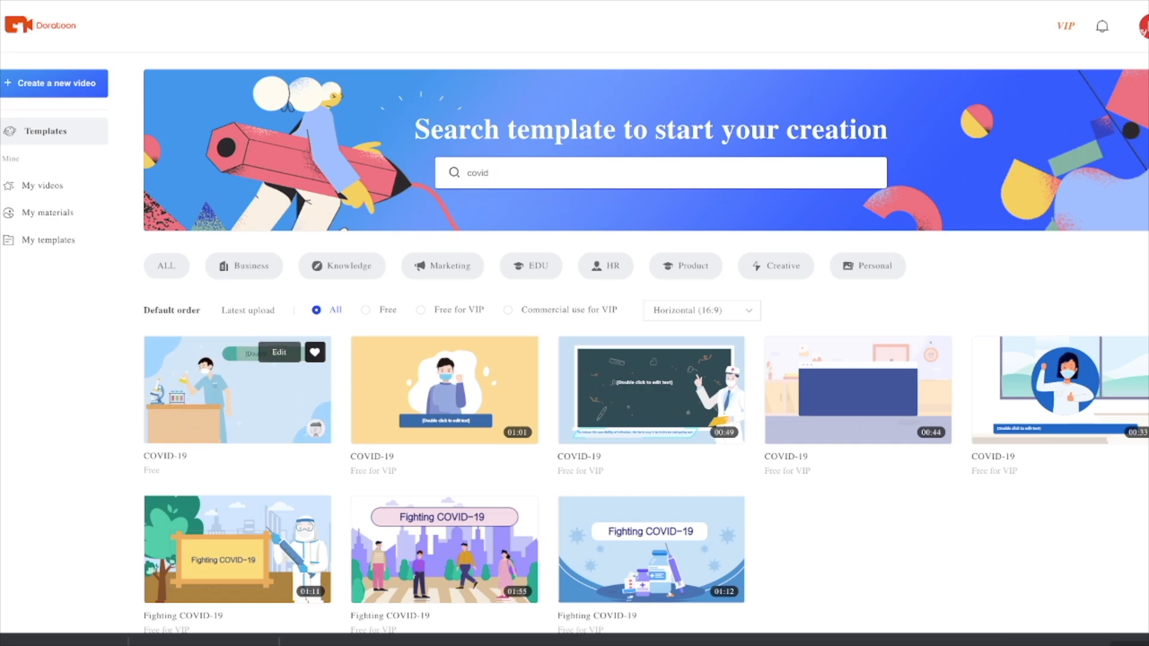
mouse_move(444, 390)
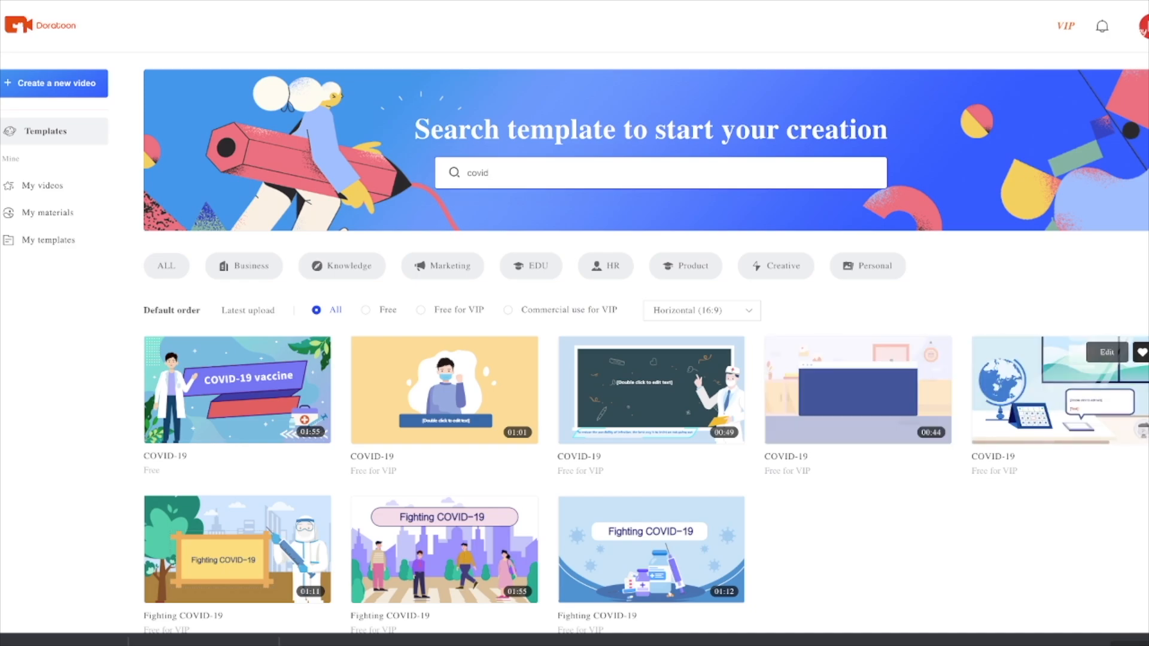
click(651, 395)
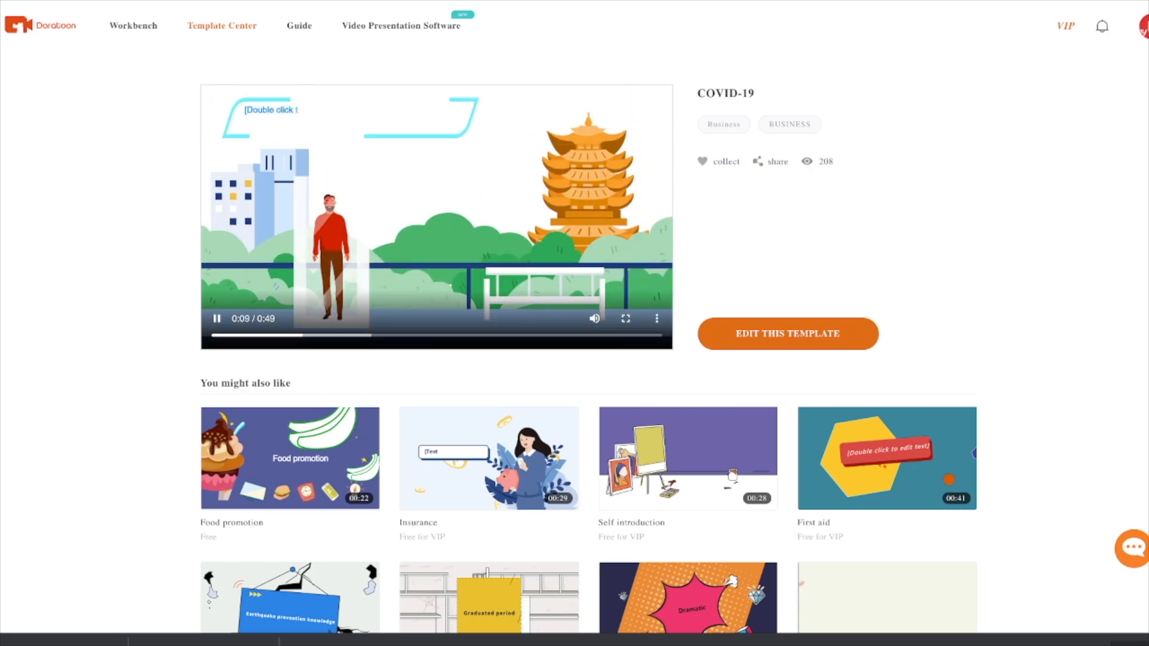
Step: Open the COVID-19 template for editing and look through its scene pages
click(789, 334)
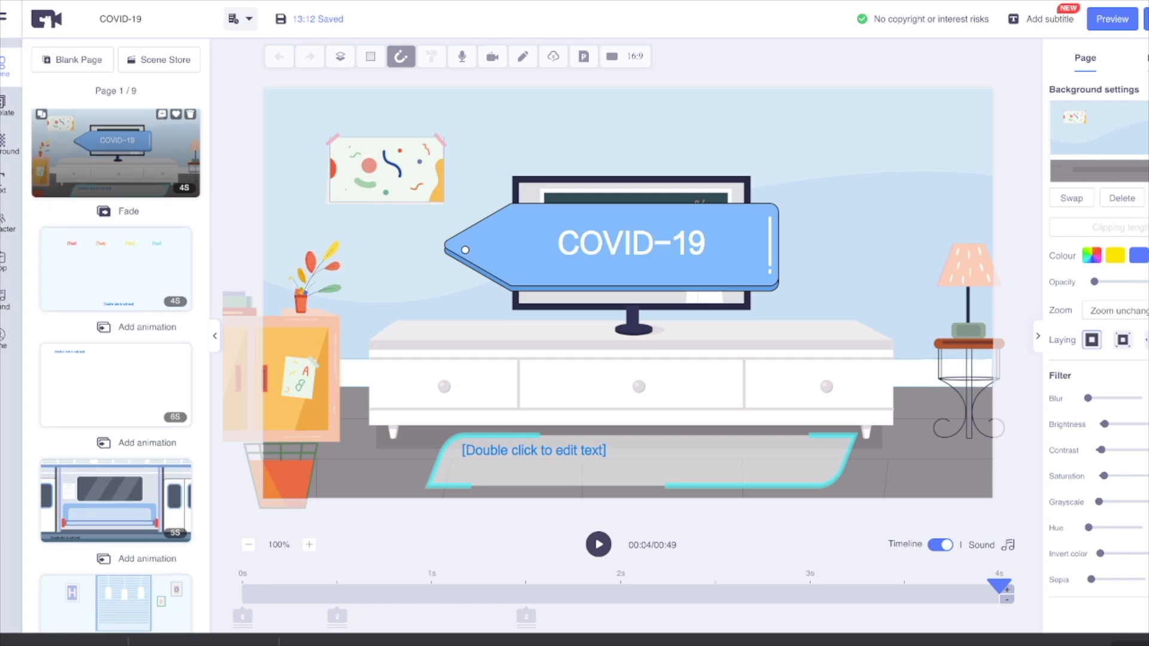
scroll(117, 371, down, 6)
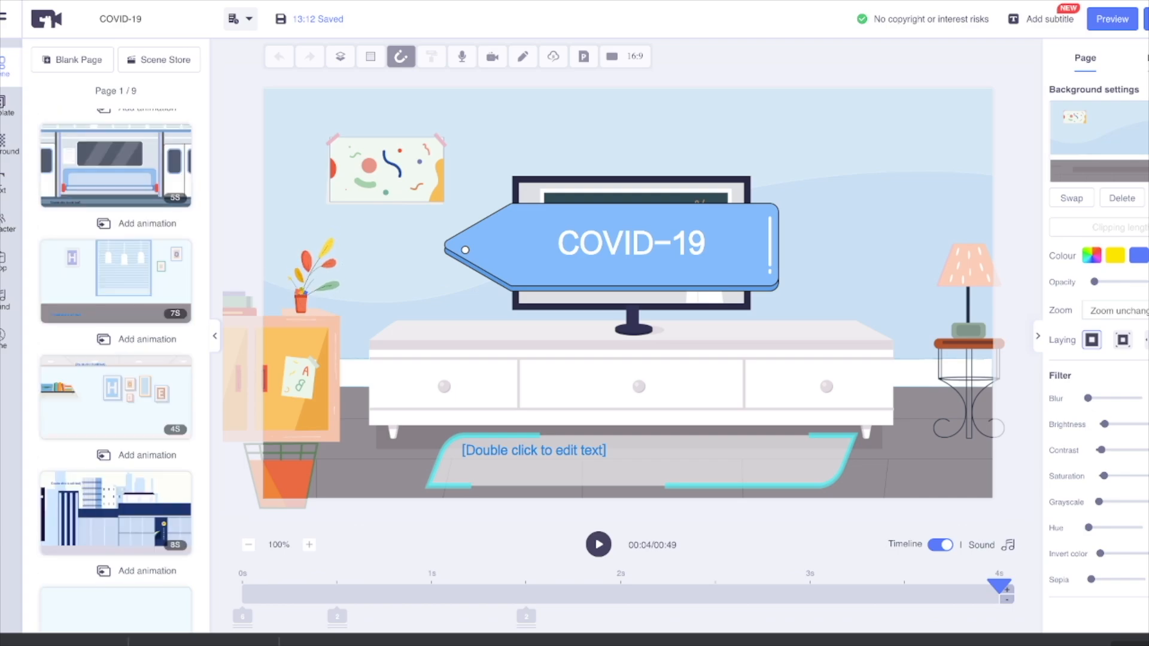
scroll(116, 371, up, 8)
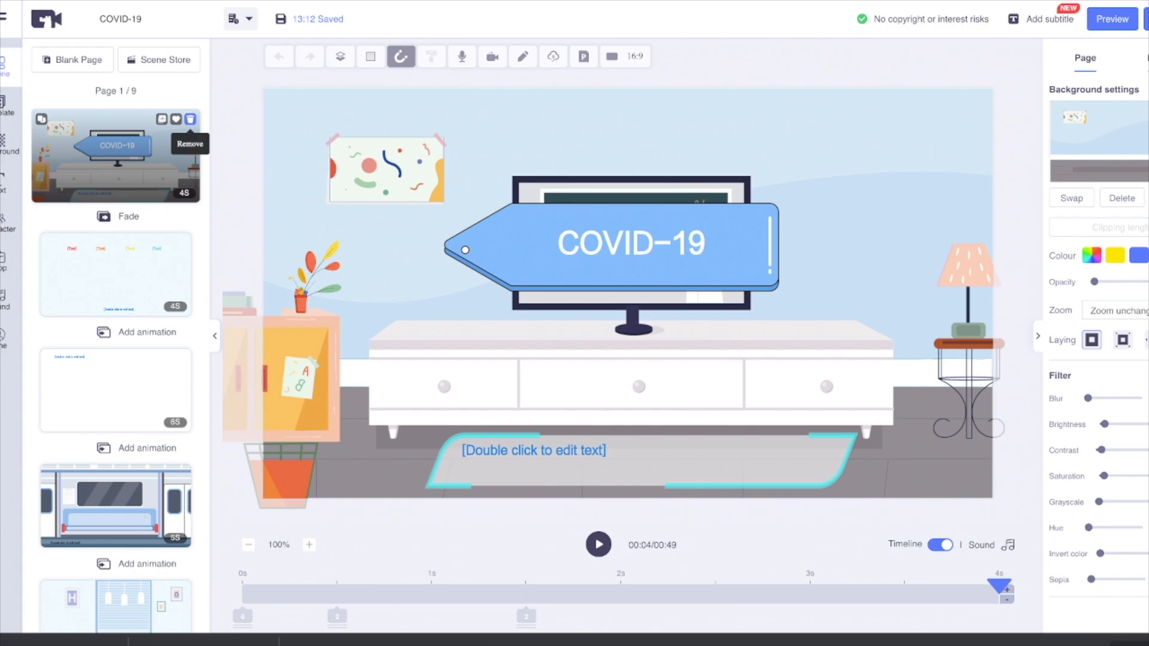
Step: Replace the title in the blue tag on the first page with "Pas le moral ?"
scroll(116, 395, down, 3)
scroll(116, 395, up, 3)
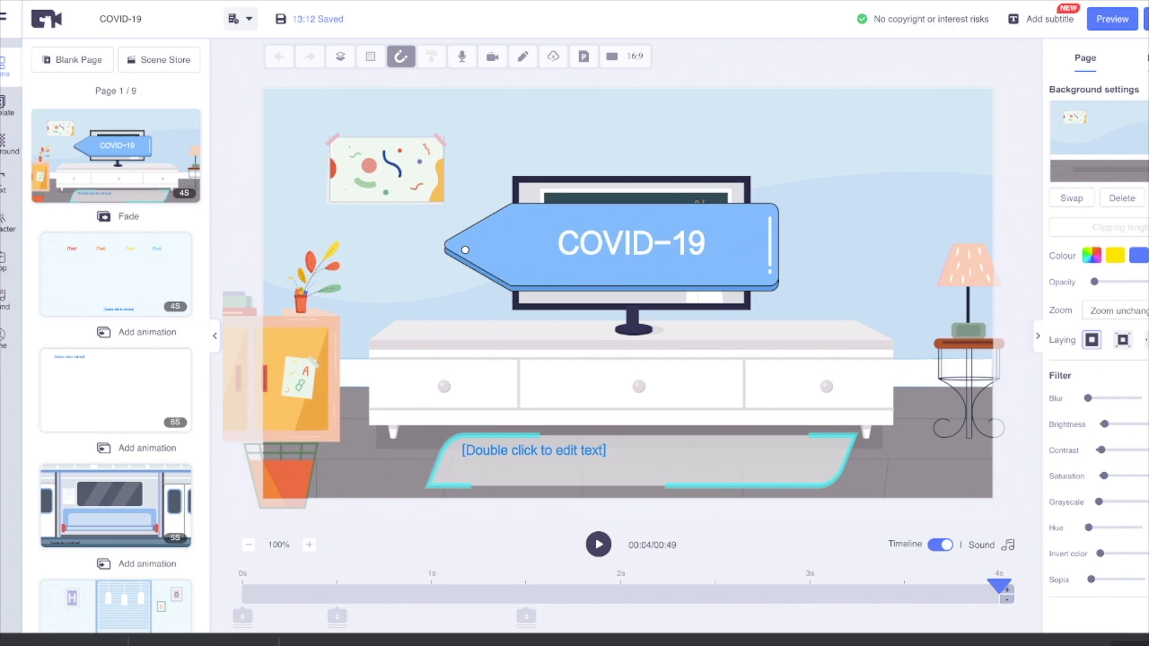
scroll(115, 359, down, 8)
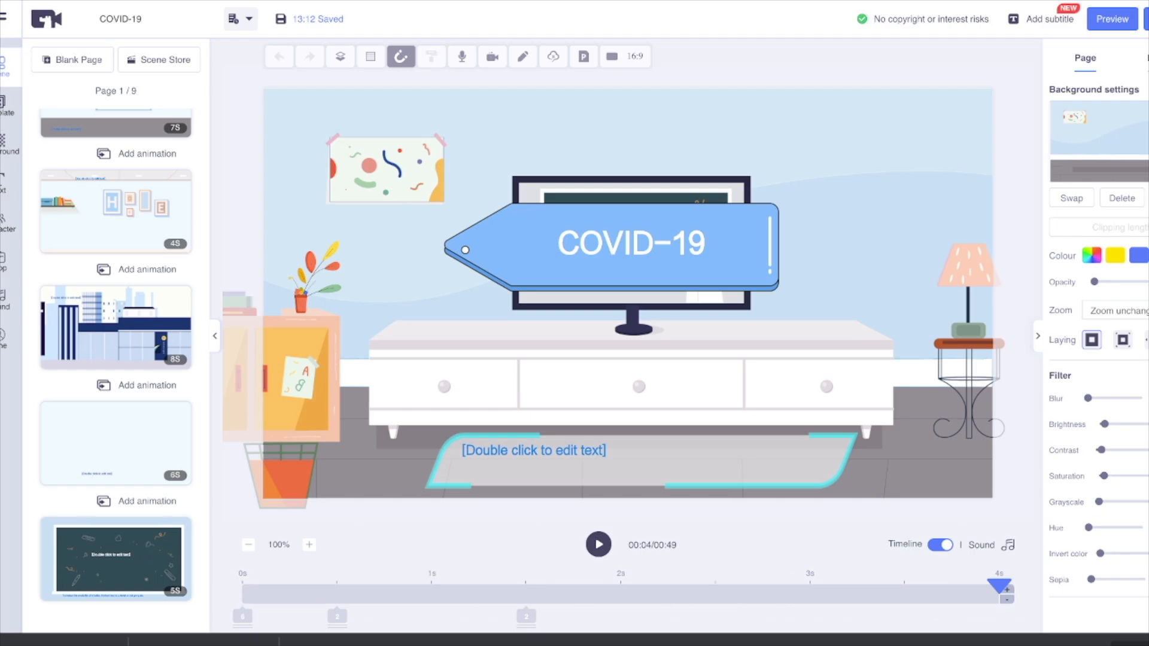
scroll(116, 359, up, 8)
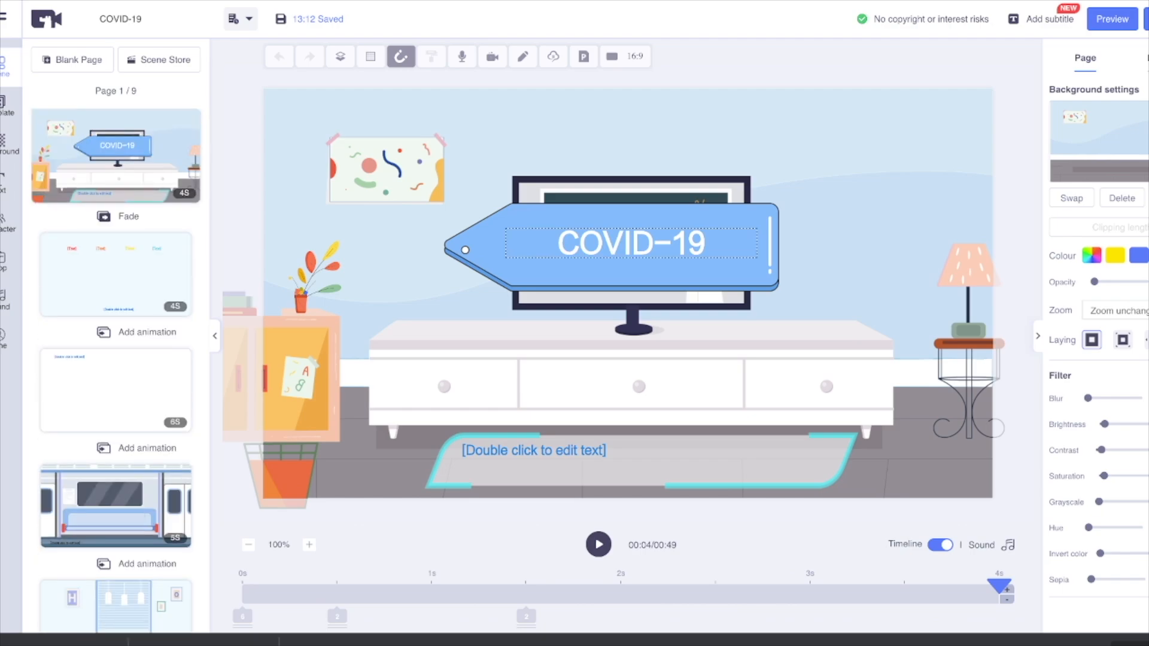
click(762, 264)
double_click(761, 264)
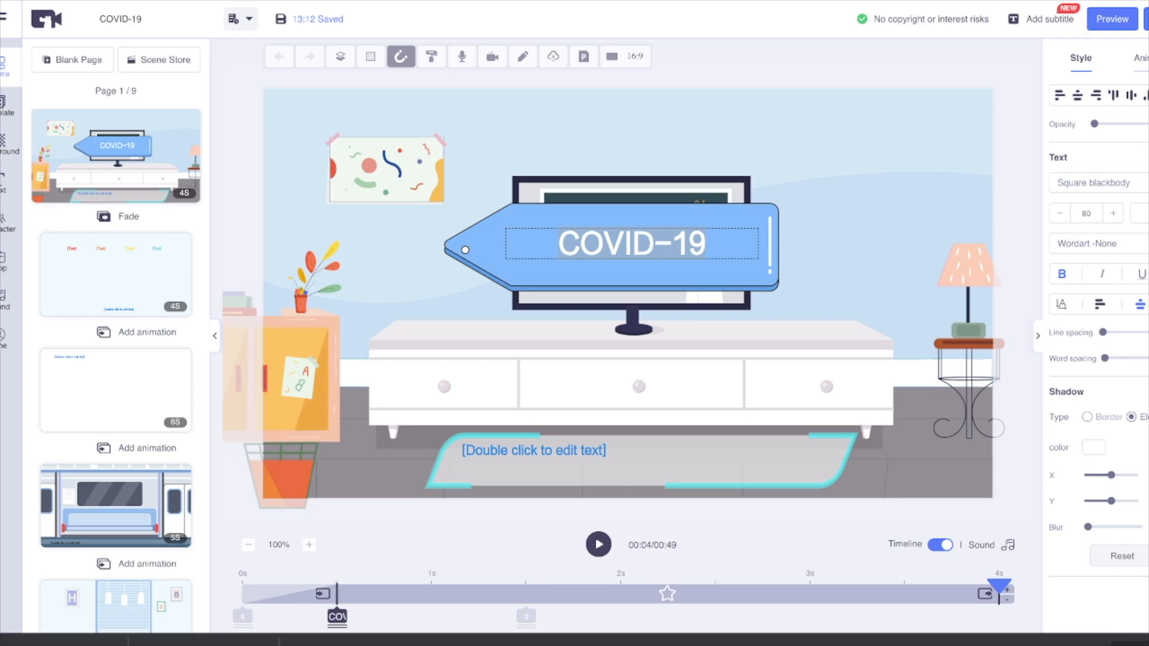
text(Pas le moral ?)
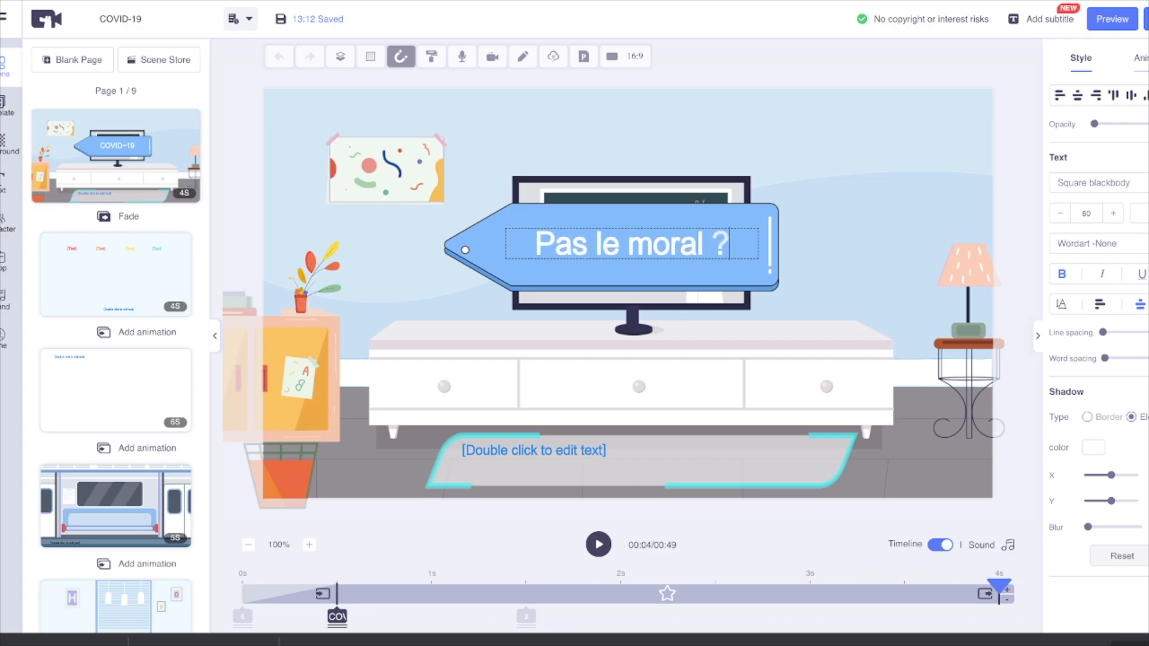
Step: Set the first page's caption to "On a la solution !" and preview the page
double_click(599, 451)
text(On a la solution !)
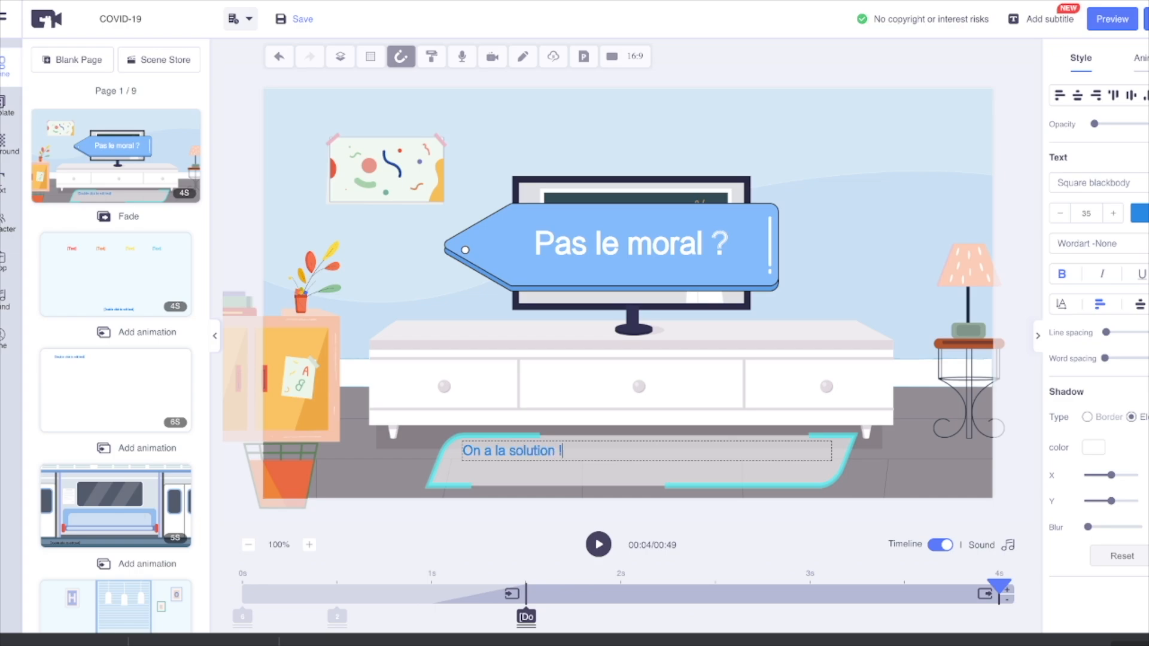
click(599, 545)
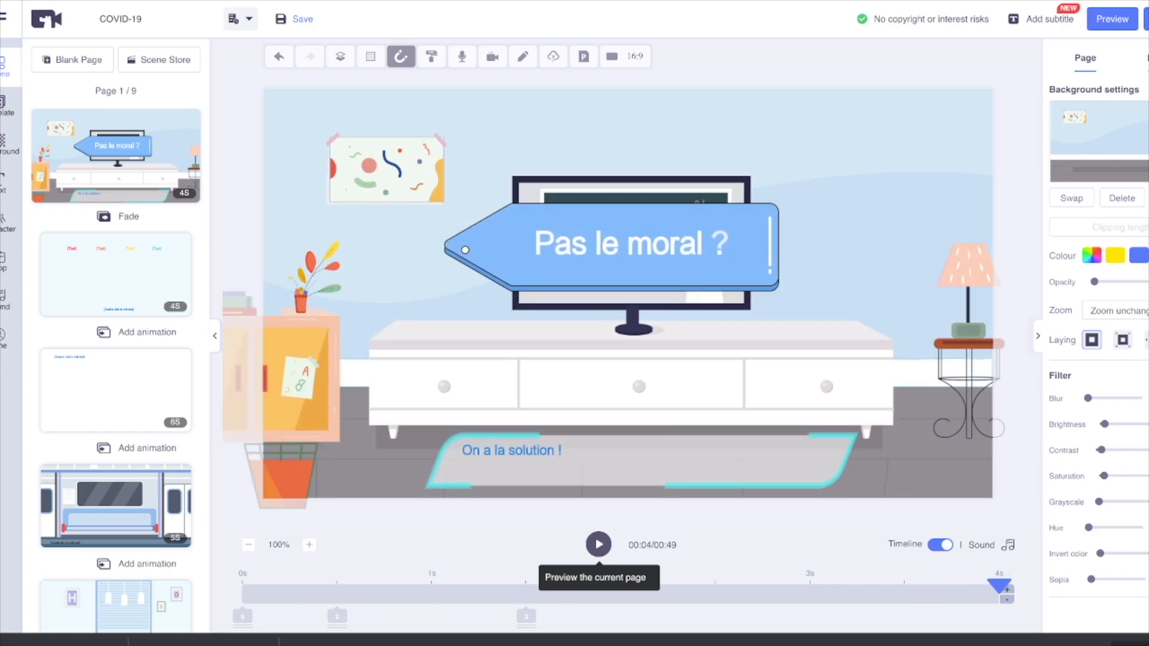
Step: Set the caption under the four coloured figures on page 2 to "Pour tous de 7 à 77 ans"
click(116, 275)
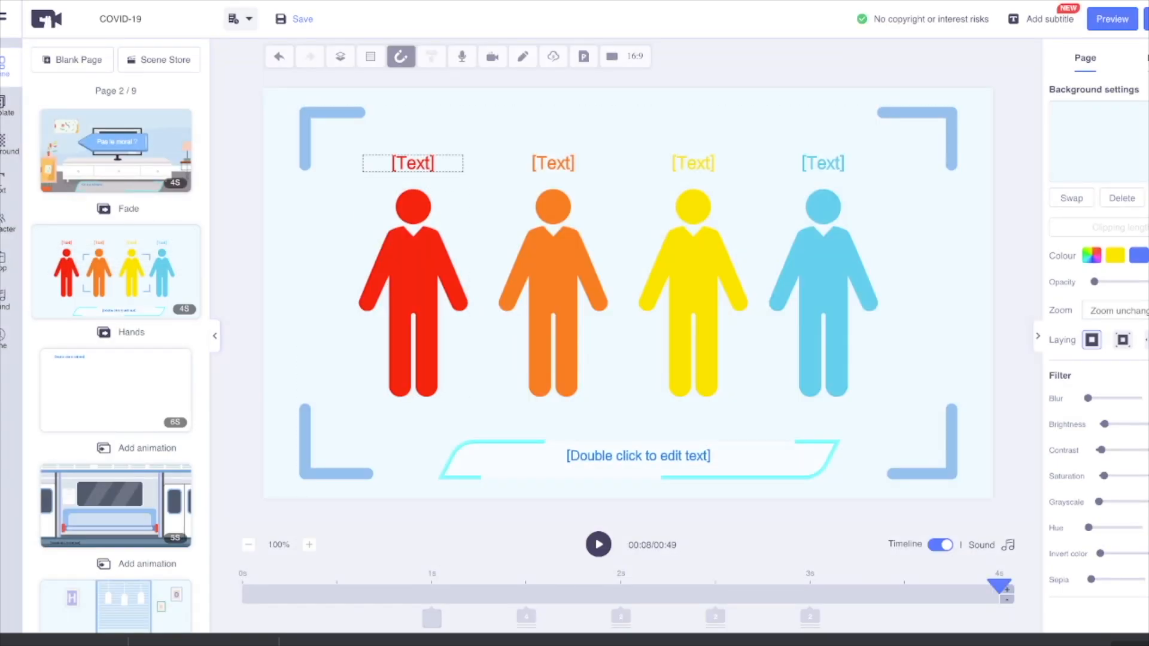
double_click(639, 456)
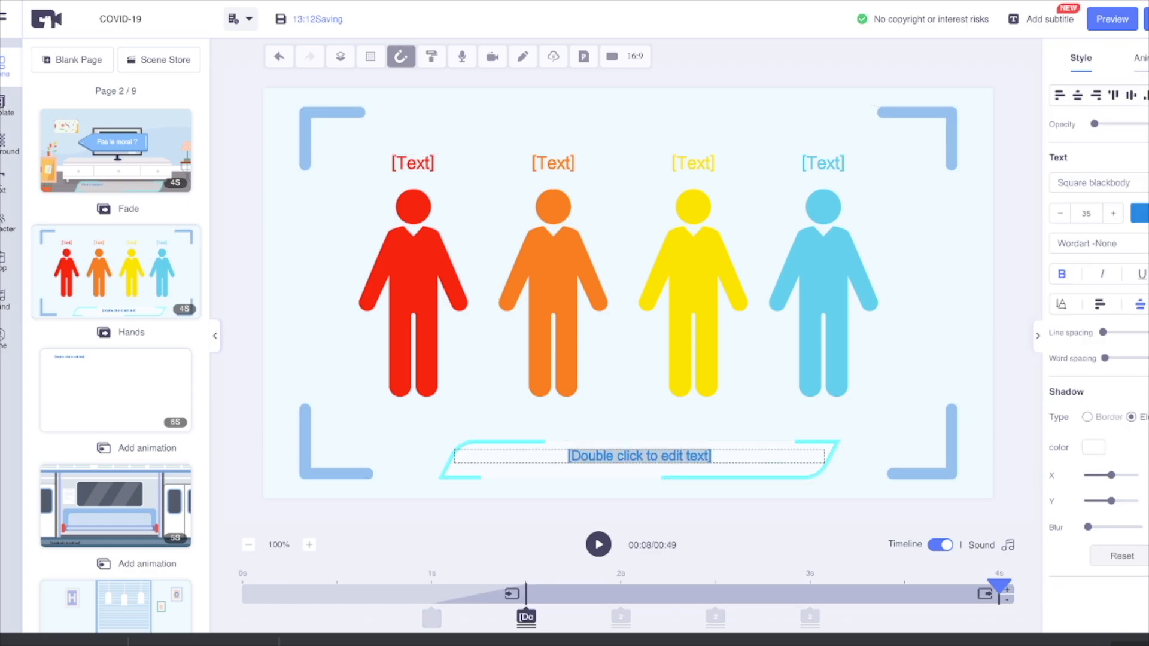
text(Pour tous de 7 à 77 ans)
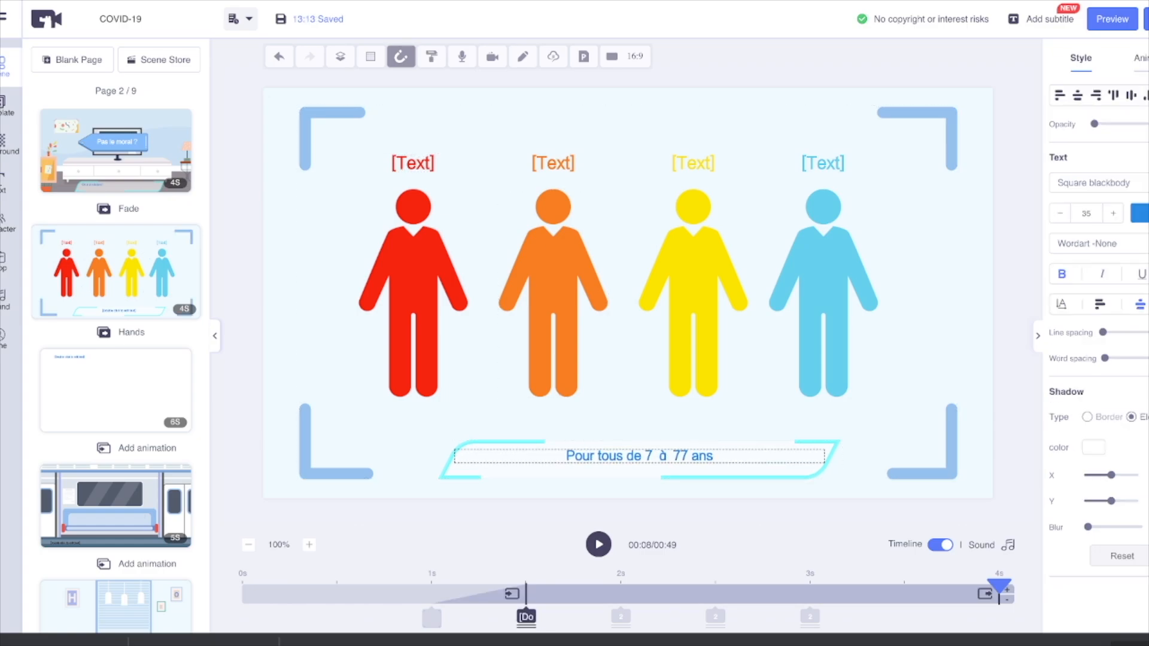
Step: Label the red, orange, yellow and blue figures 7, 20, 40 and 77, and preview page 2
double_click(413, 164)
text(7)
double_click(823, 163)
text(77)
double_click(553, 163)
text(20)
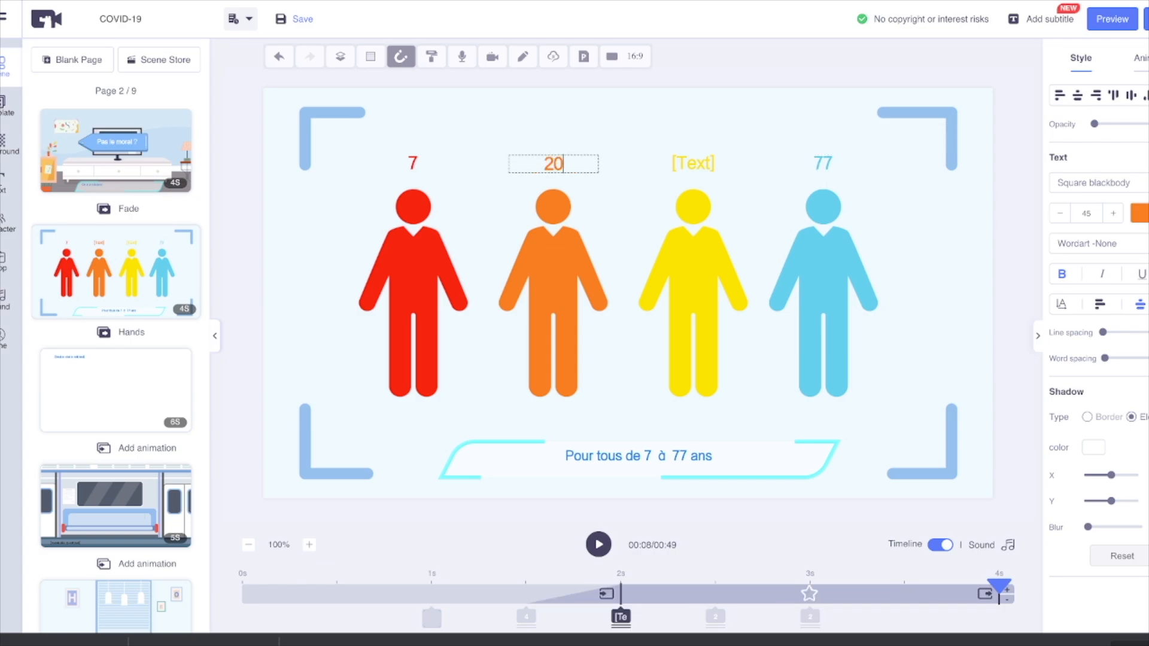
double_click(693, 164)
text(40)
click(599, 544)
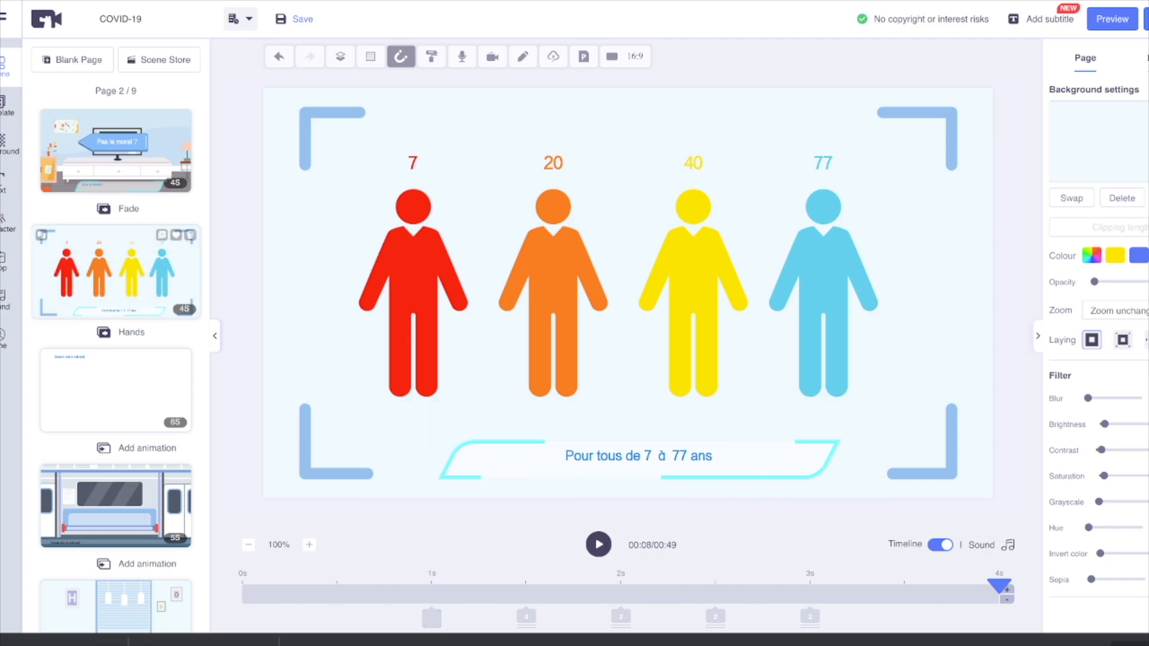
Step: Set the caption of page 3, the park scene with the pagoda, to "2 Doses pas semaine" and preview the page
click(116, 390)
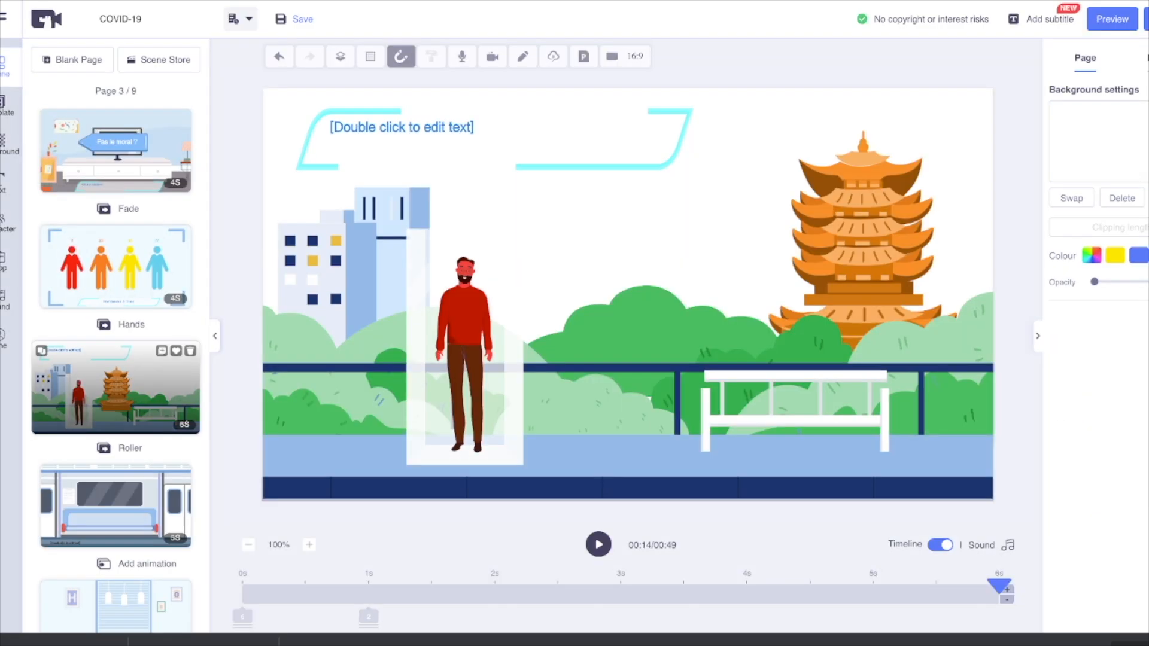
double_click(413, 127)
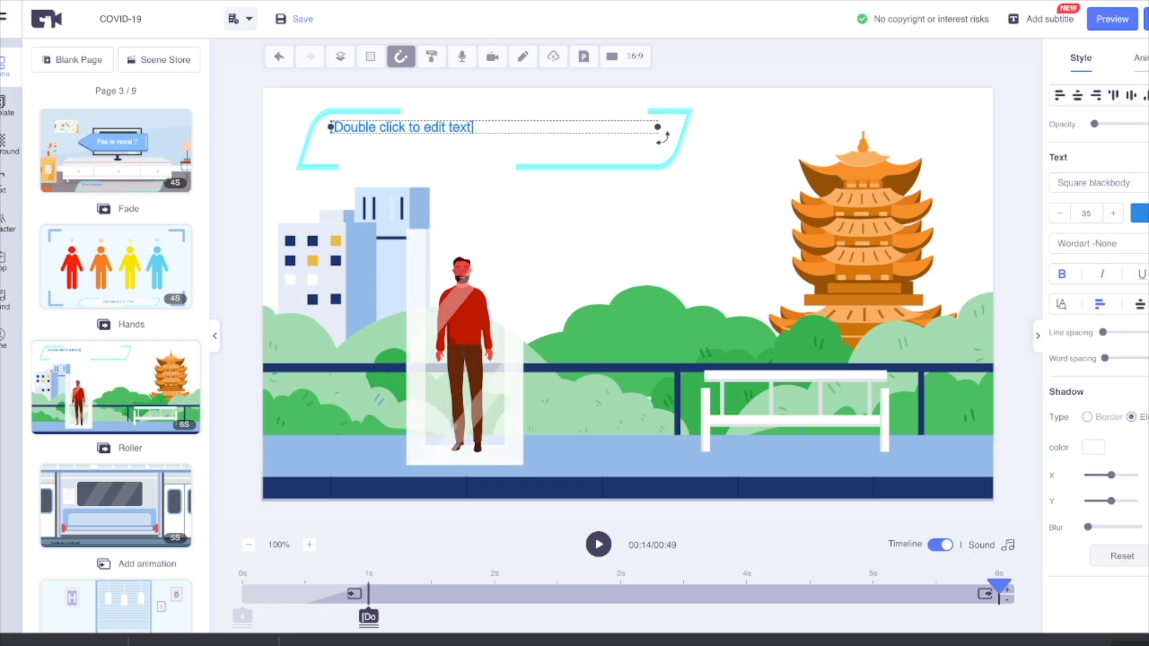
text(2)
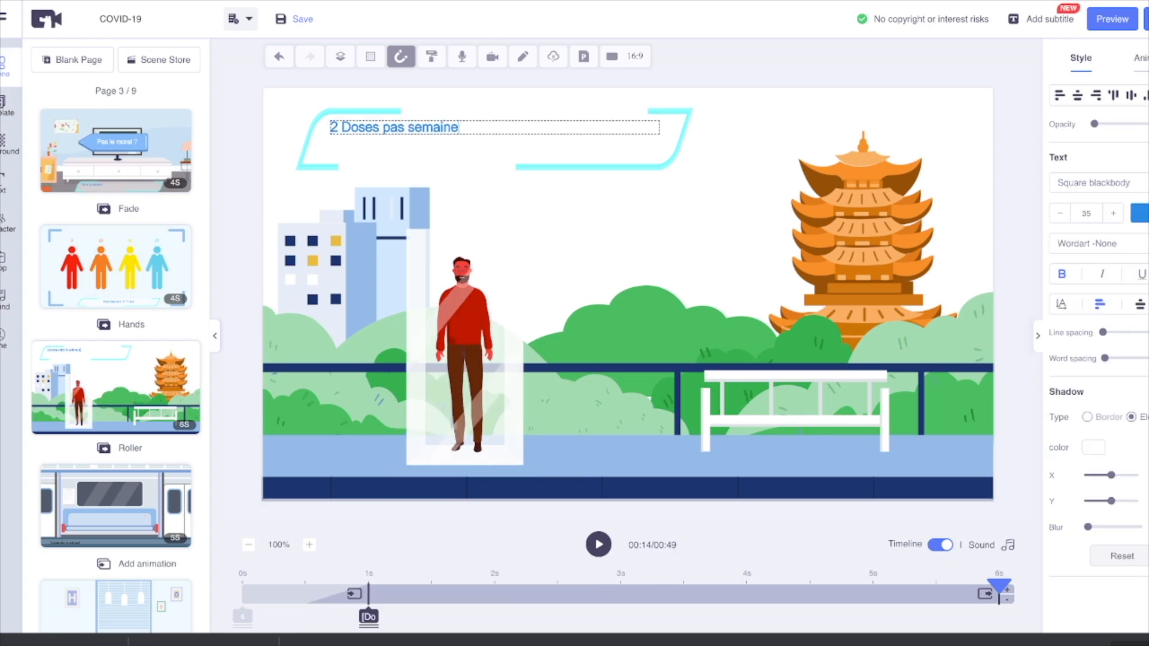
text( Doses pas semaine)
click(599, 544)
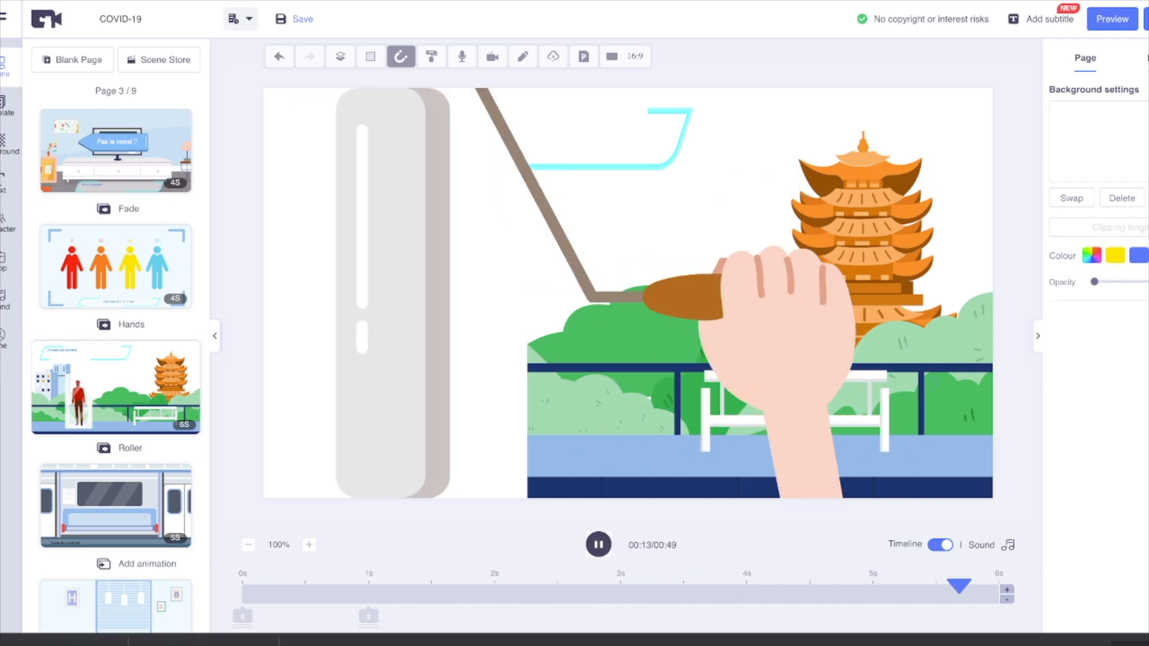
Step: Set the caption of page 4, the train scene, to "Sur ton Smartphone ou ton PC" and preview the page
scroll(116, 418, down, 1)
click(116, 459)
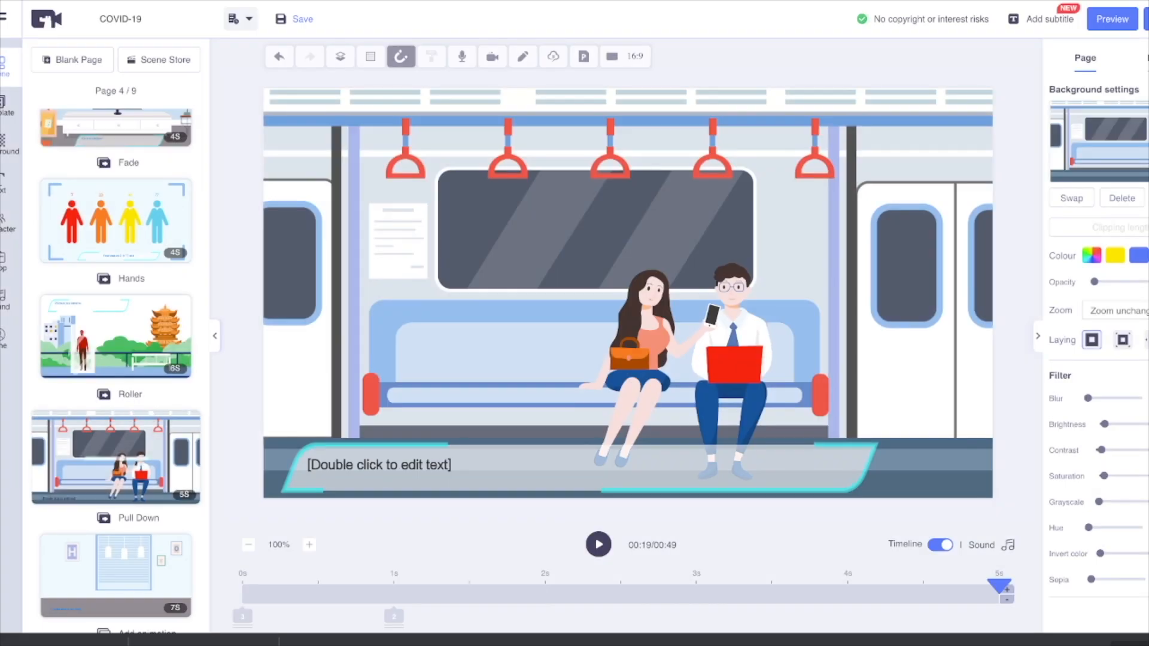
click(379, 465)
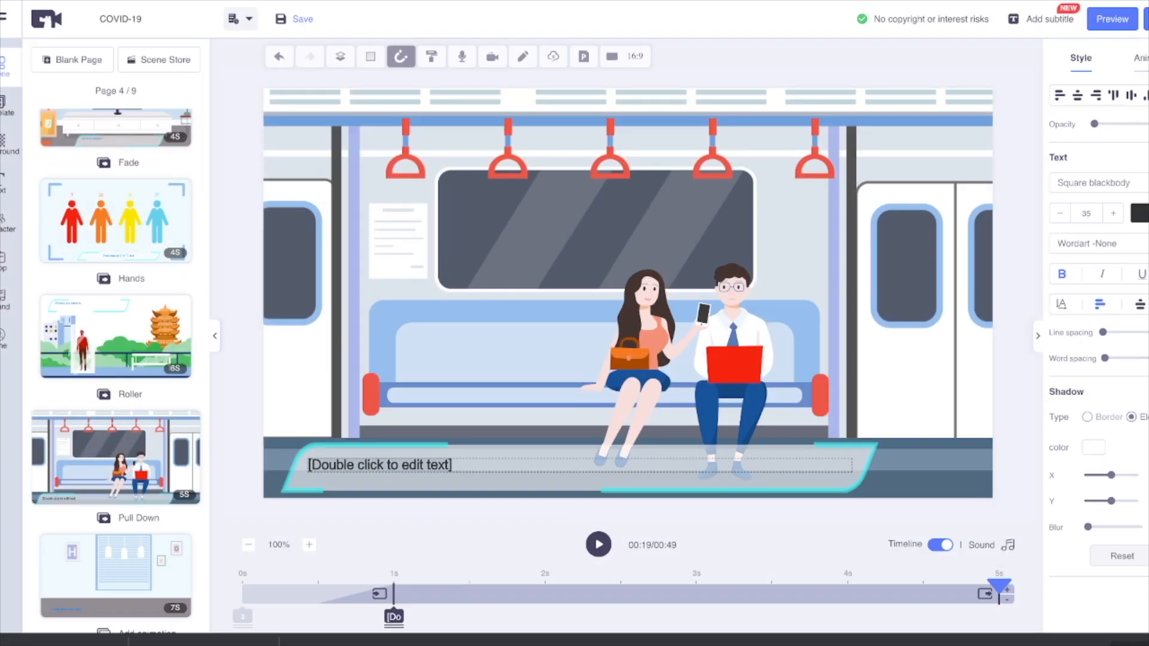
text(Sur ton Smartphone ou ton PC)
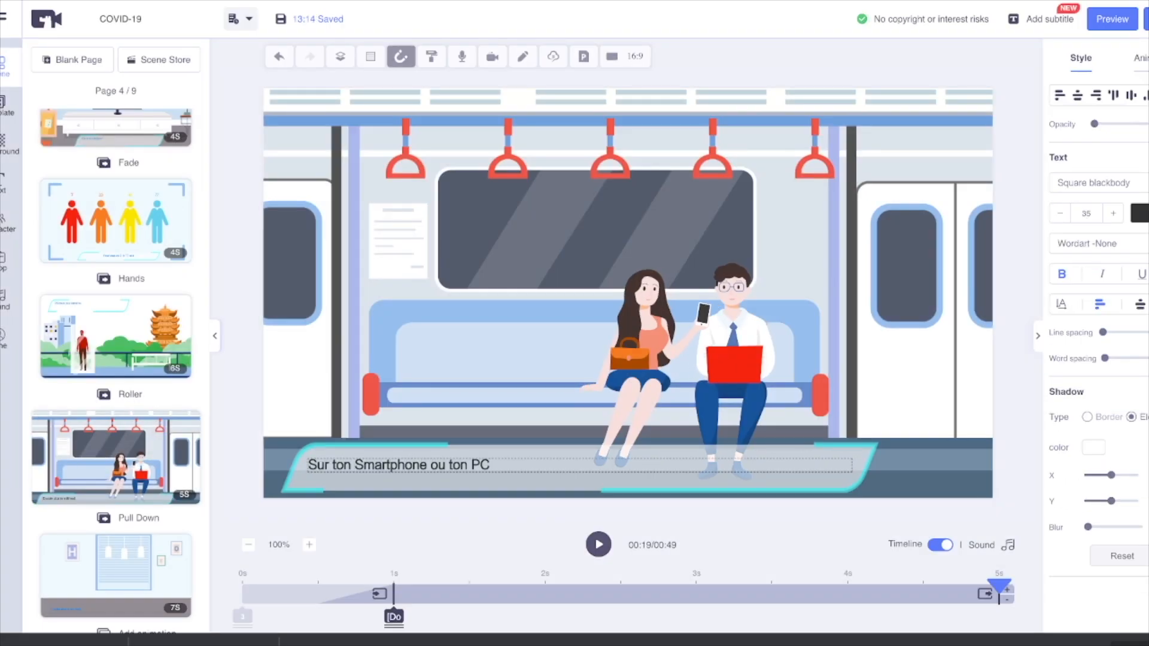
click(598, 544)
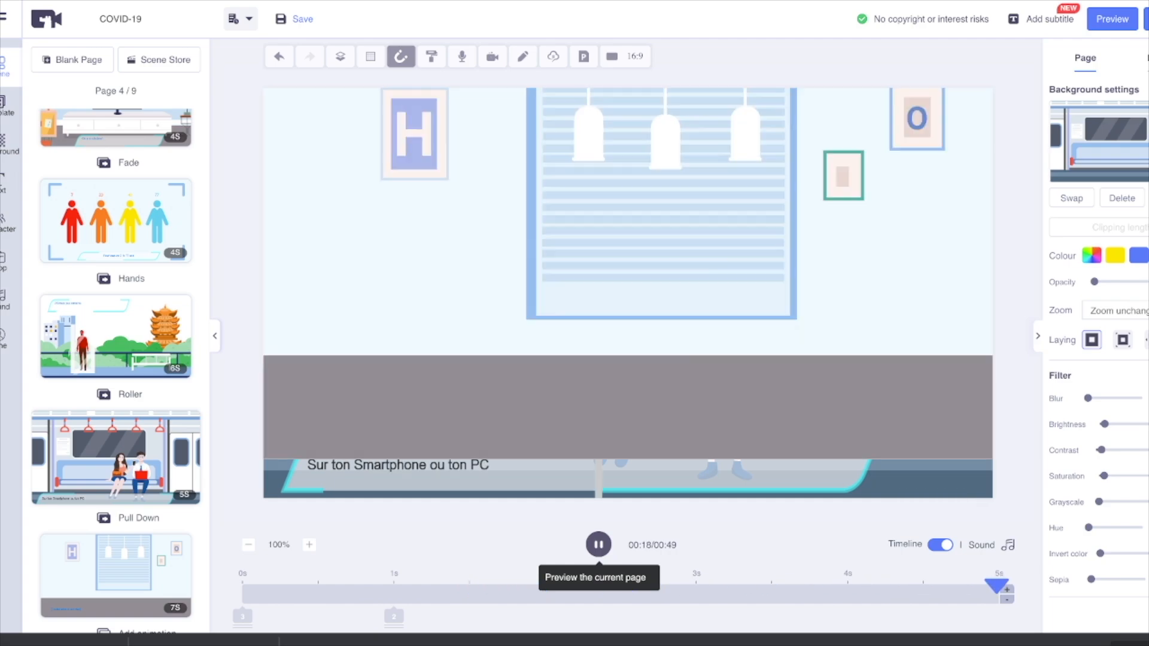
Step: Set the caption of page 5, the dinner table scene, to "A partager entre amis" and preview the page
scroll(116, 371, down, 3)
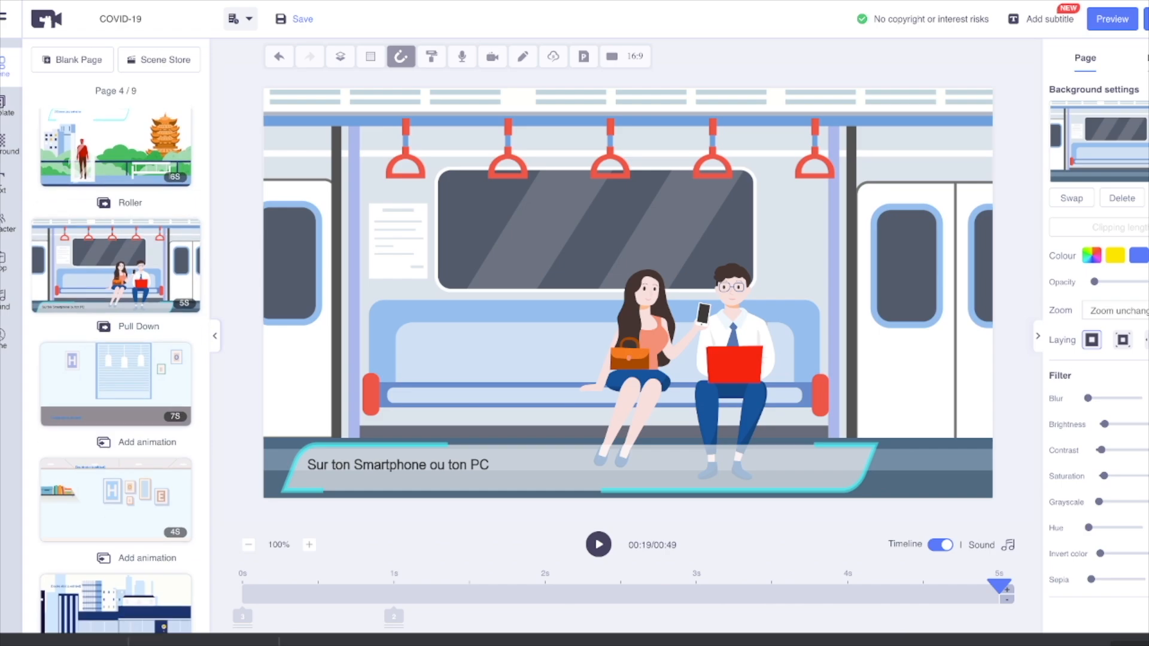
click(115, 383)
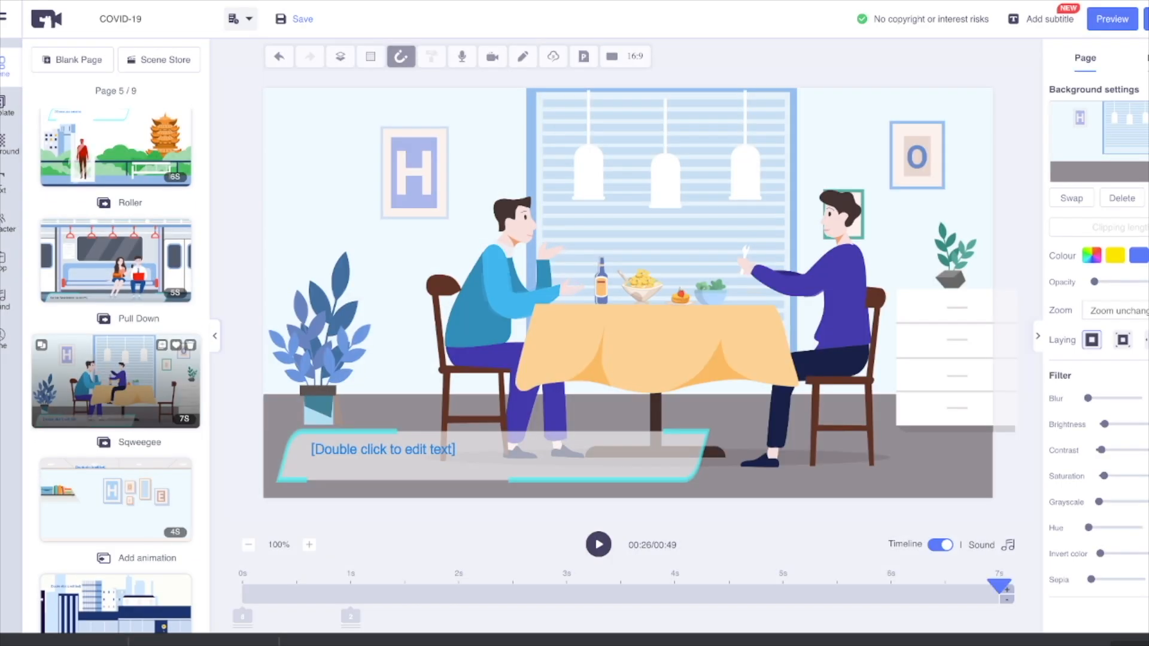
double_click(383, 449)
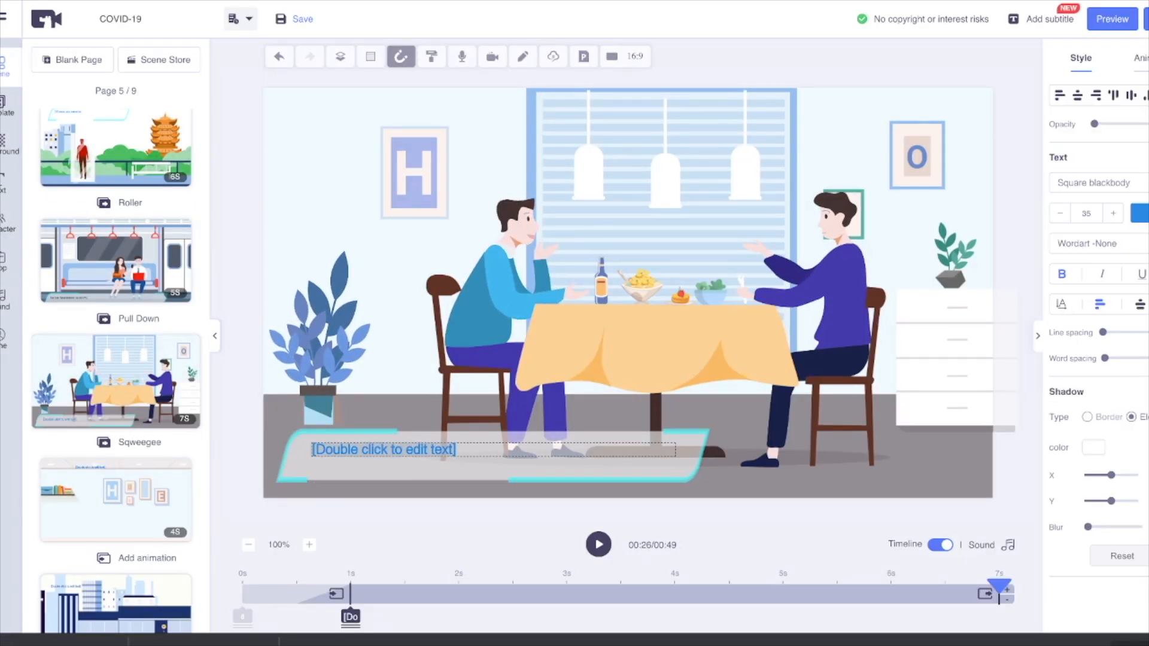
text(A partager entre amis)
click(598, 544)
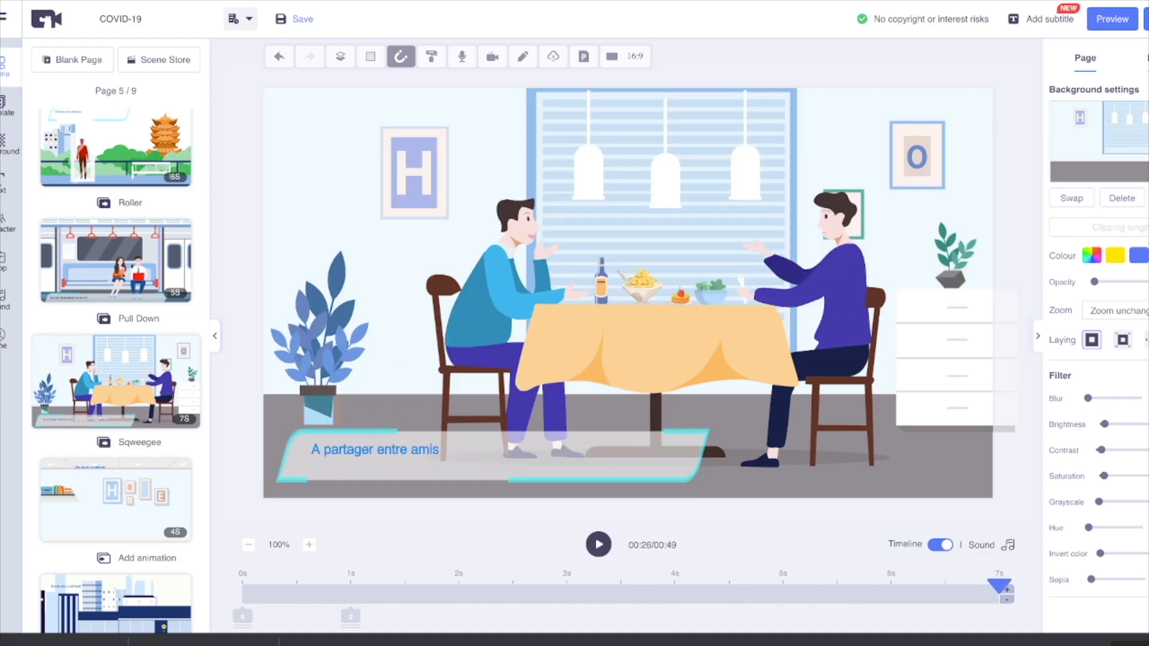
Step: Set the caption of page 6, the sofa scene, to "tranquil à la maison !" and preview the page
click(116, 500)
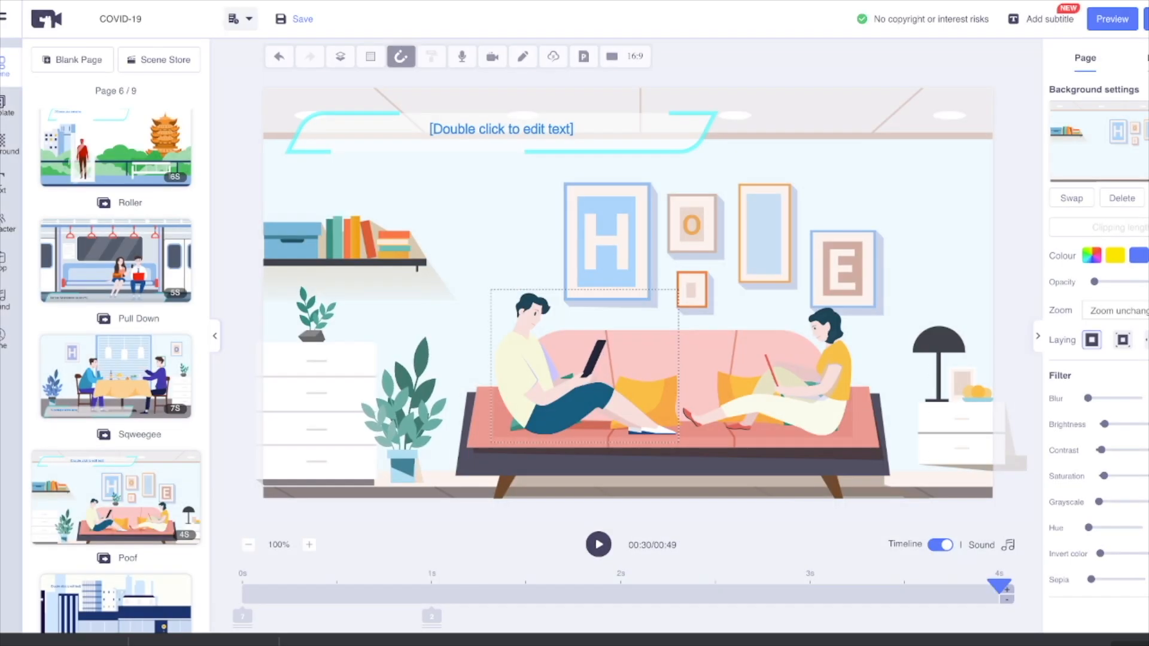
double_click(502, 128)
text(tranq)
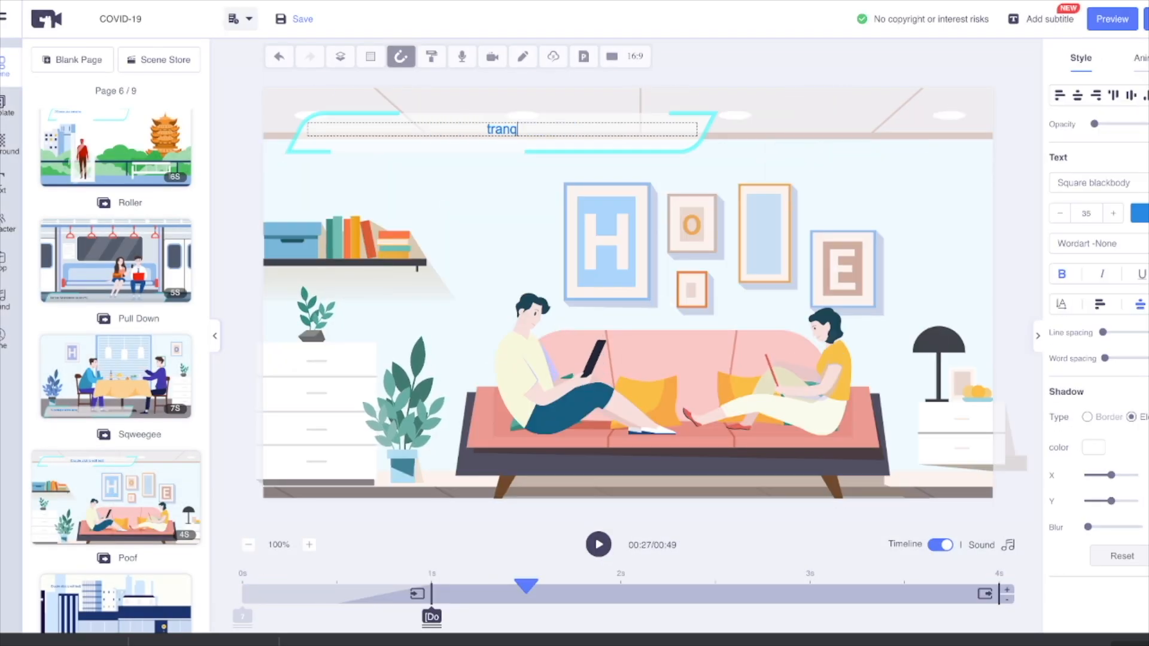
text(uil à la maison !)
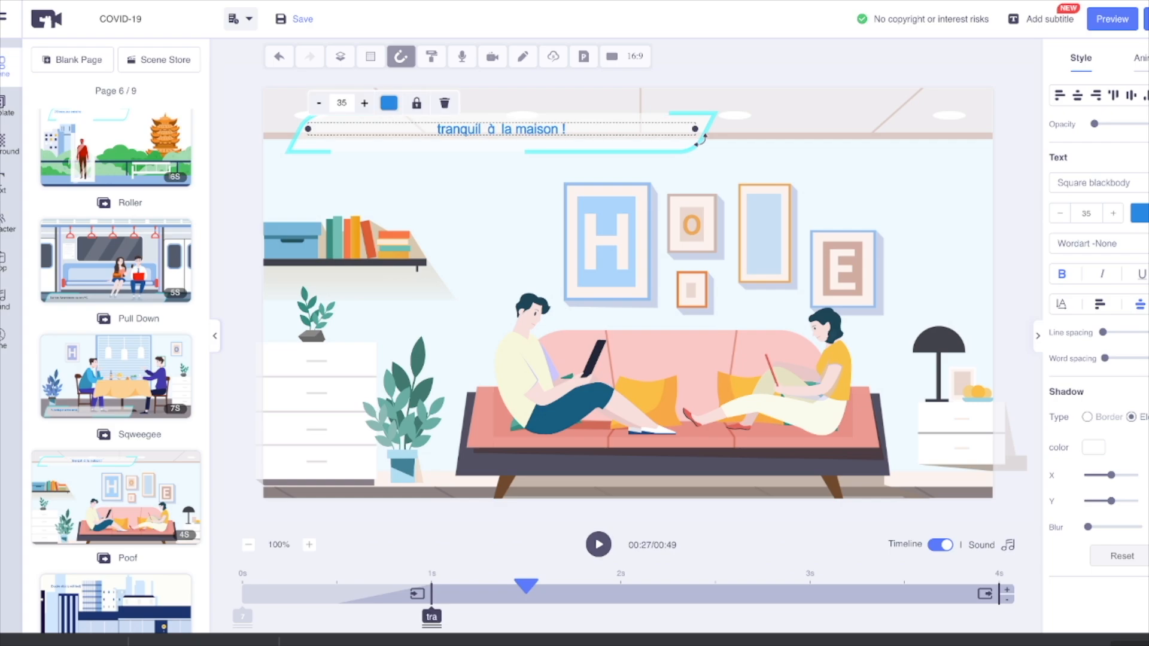
click(599, 545)
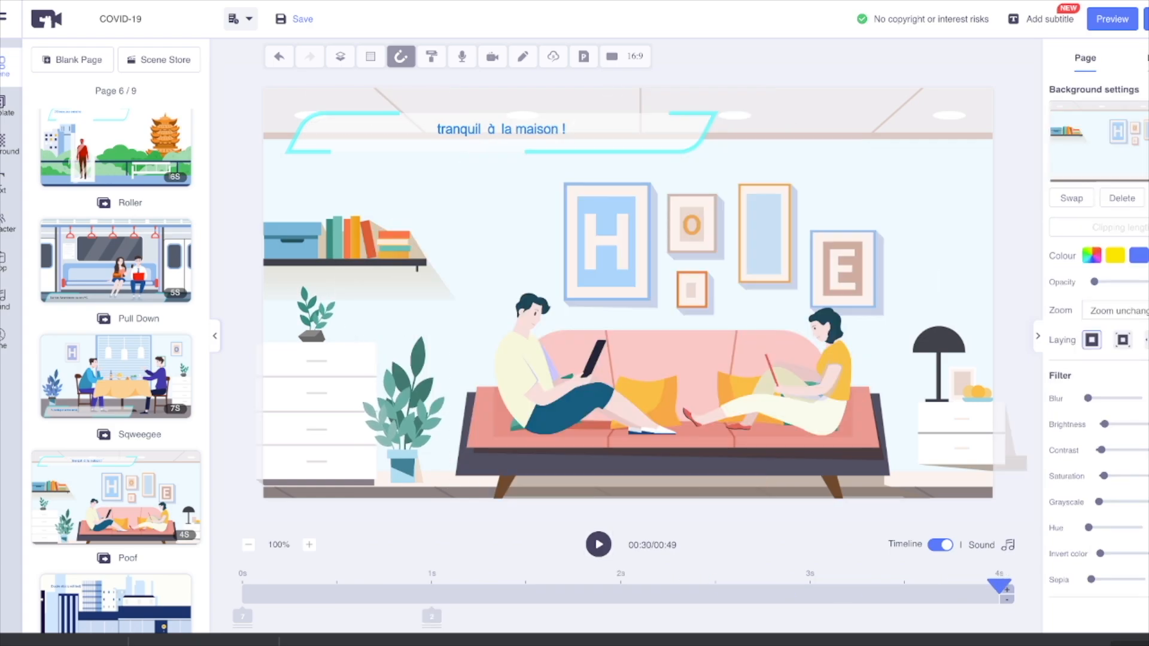
Step: Set the caption of page 7, the street scene, to "Ou en allant au travail" and preview the page
scroll(90, 413, down, 3)
click(83, 472)
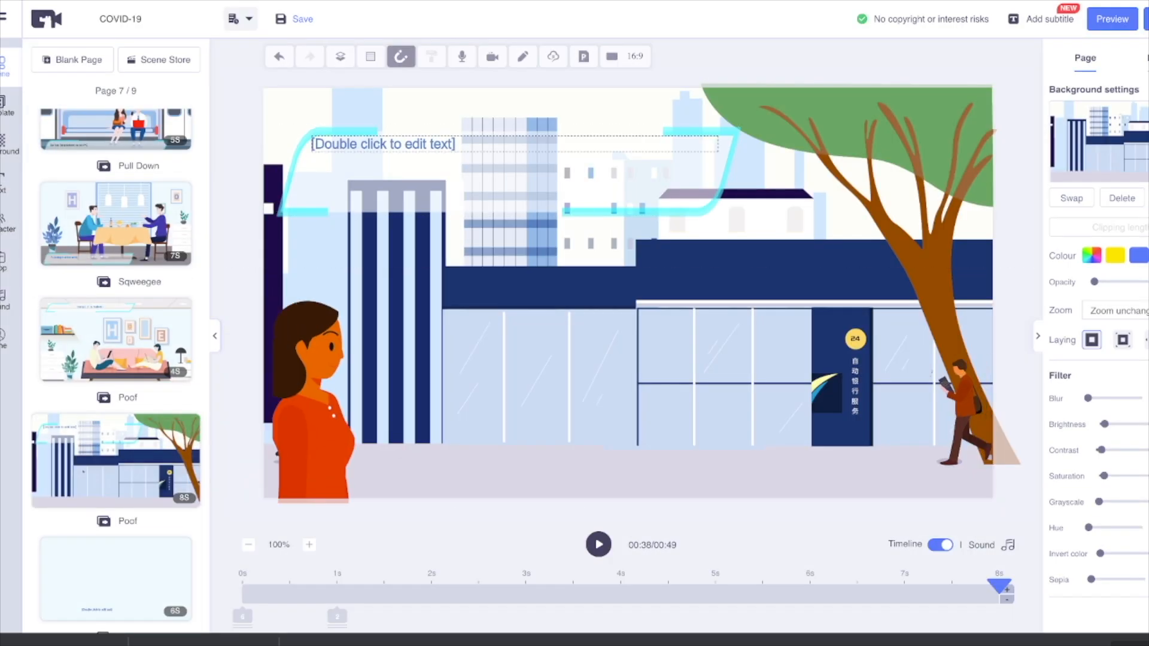
double_click(383, 144)
text(Ou en allant au travail)
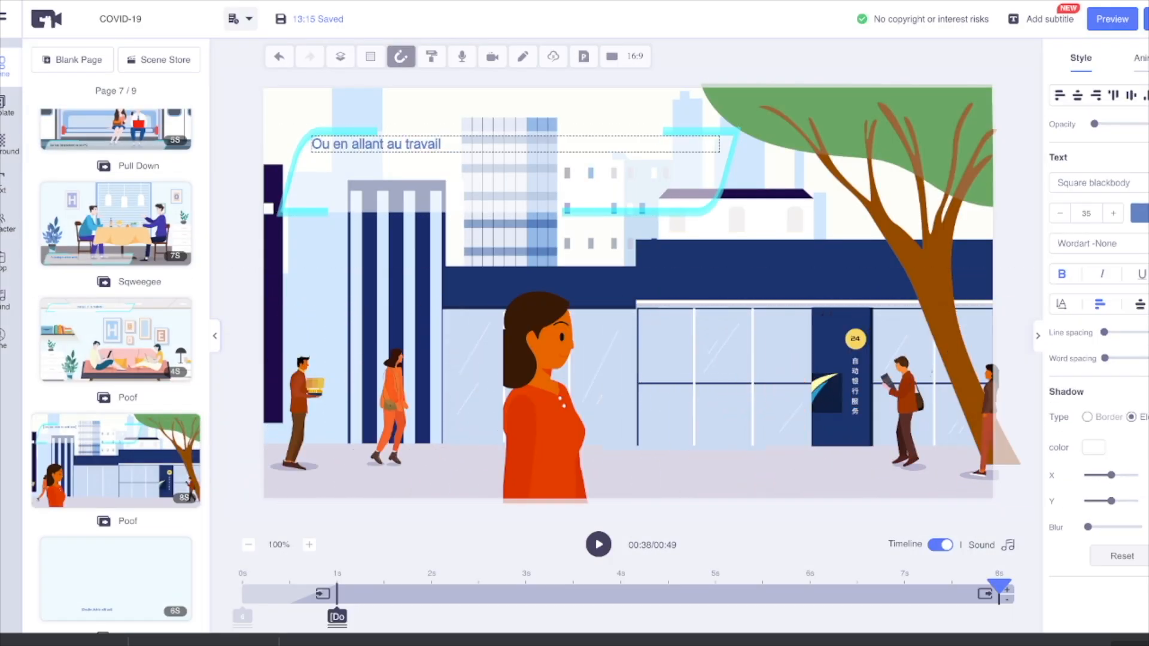
click(598, 545)
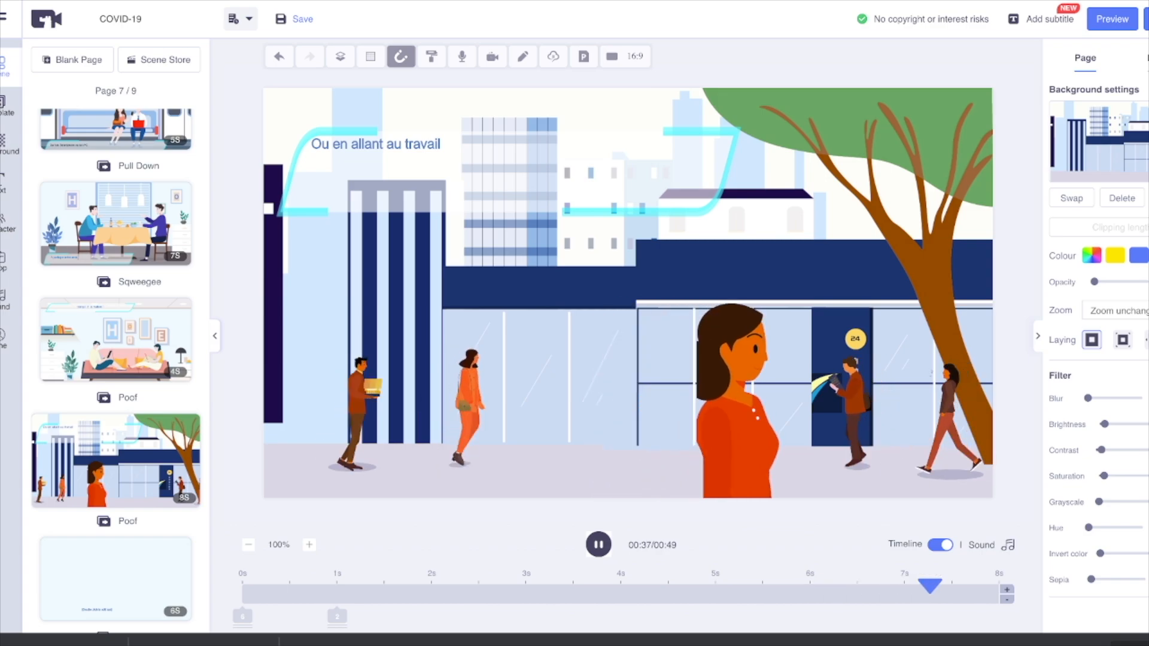
Step: Set the caption of page 8, the calendar scene, to "Des news High-tech, Smartphone, Film et serie TV !"
click(115, 444)
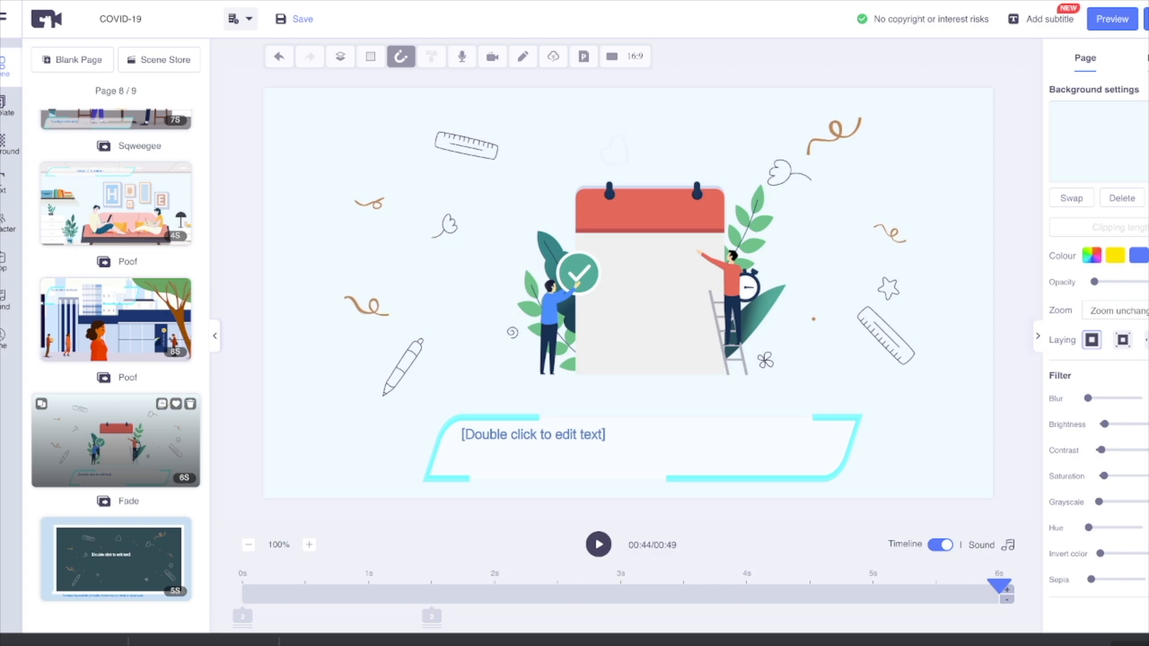
double_click(533, 435)
text(des news High-tech, Smartphone, Film et serie TV !)
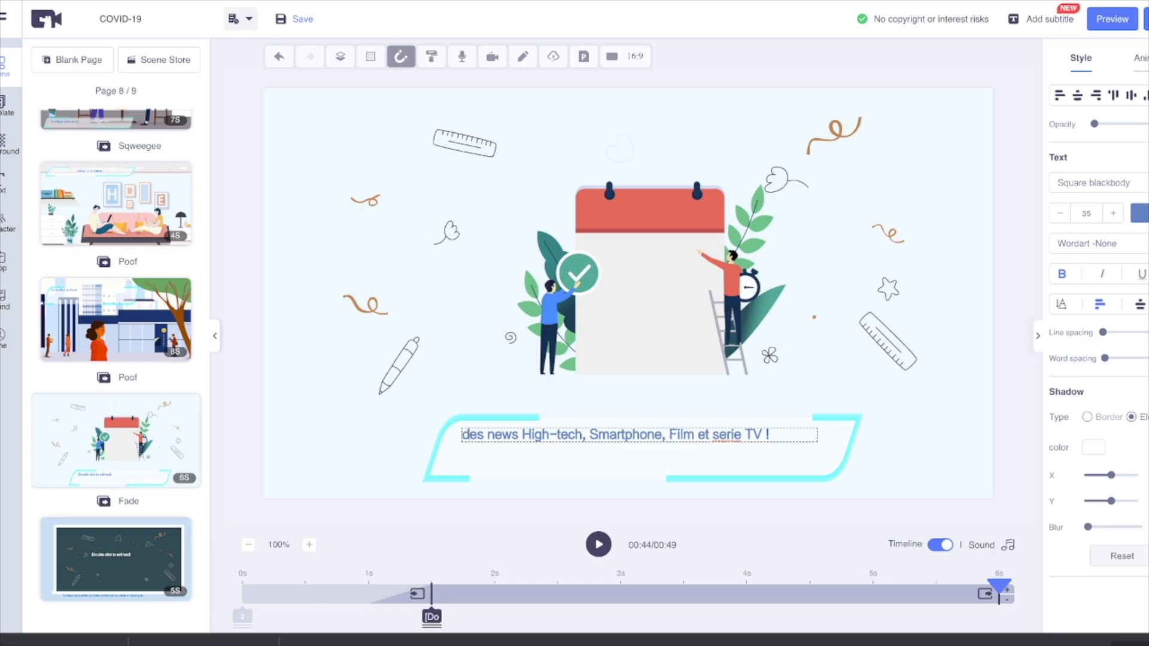
key(BackSpace)
text(D)
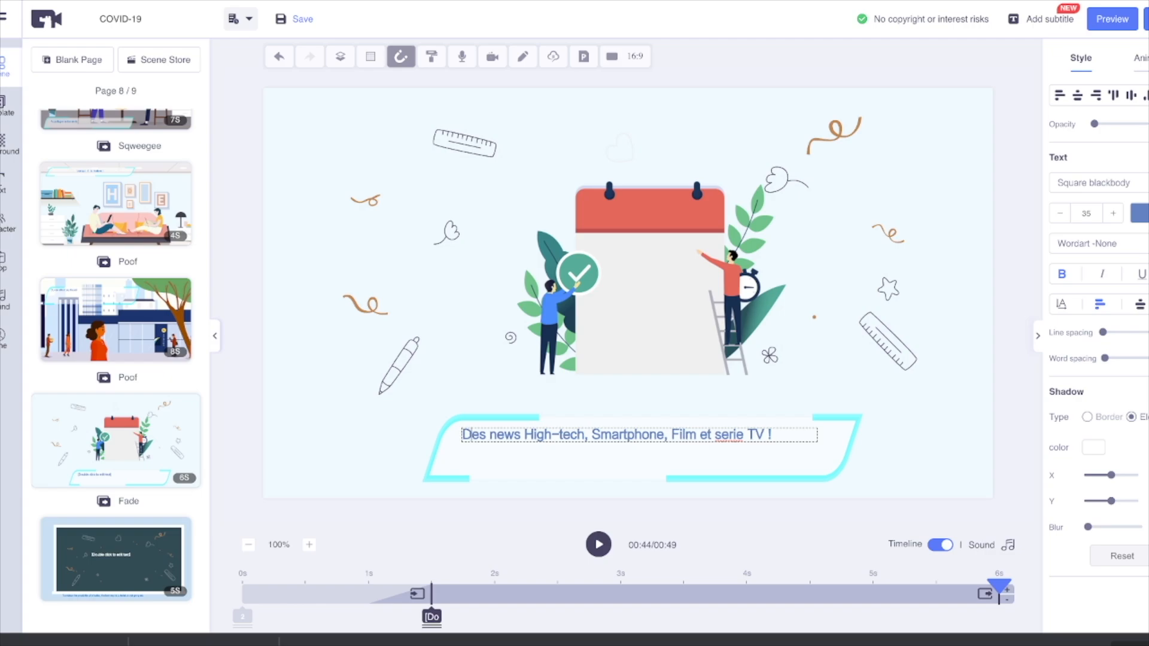
key(ctrl+a)
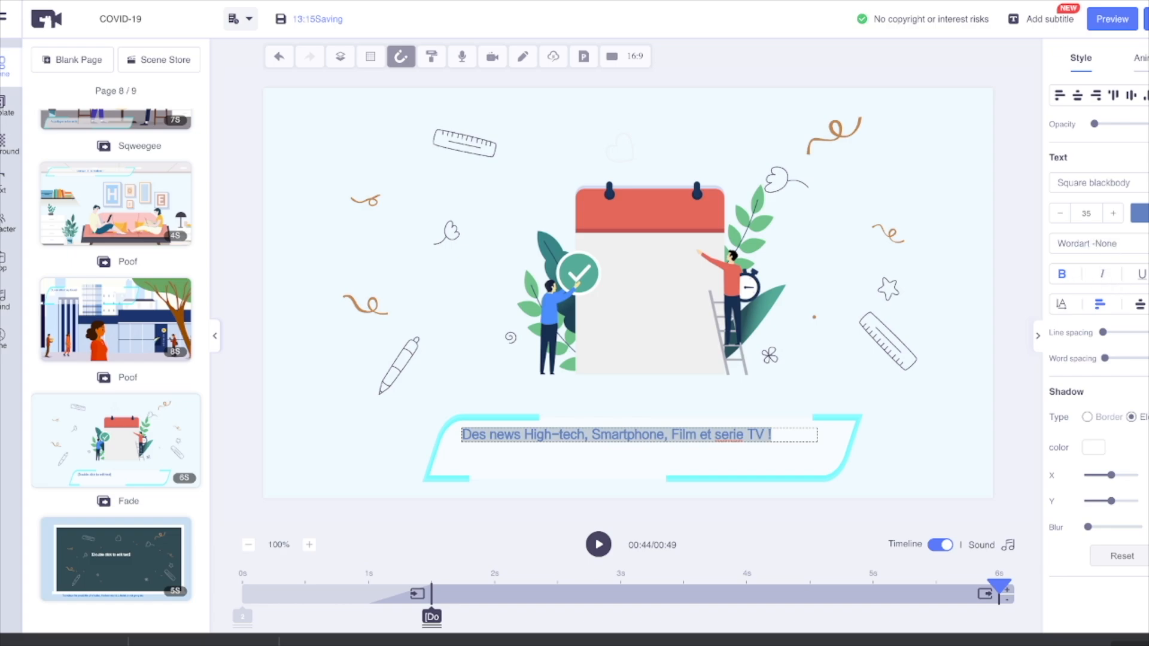
key(Escape)
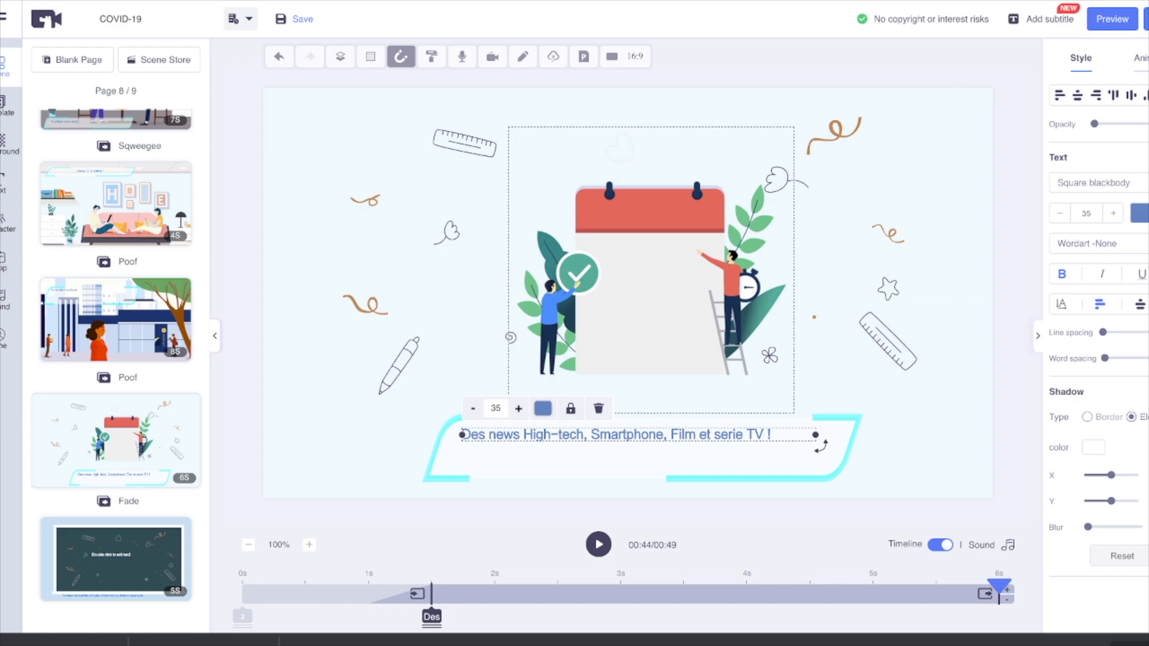
Step: Replace the chalkboard placeholder text on page 9 with three lines: "Le Jt du Geek", "Tous les Mardis et Vendredi", "Sur Youtube GLGVideo"
click(599, 544)
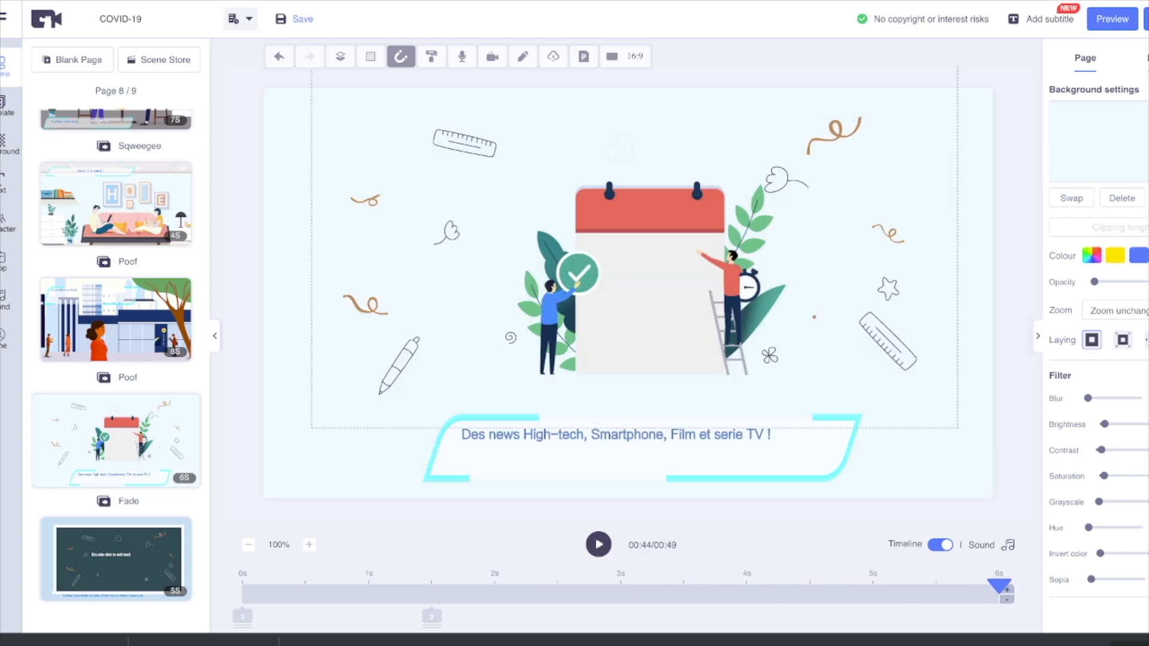
click(116, 559)
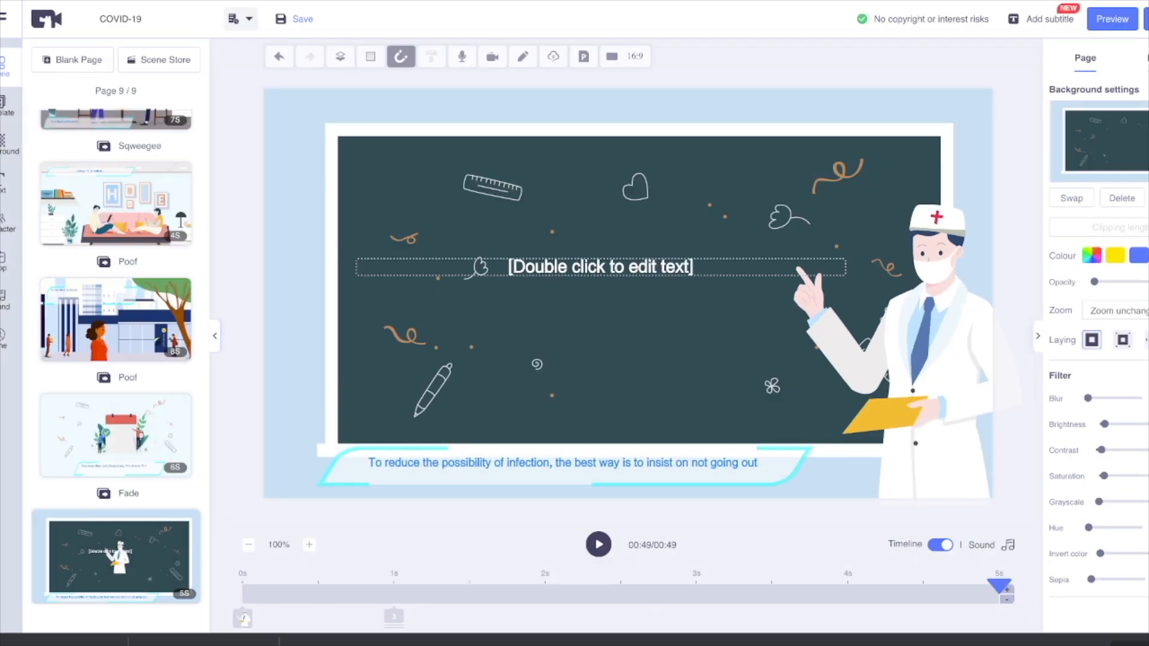
double_click(600, 267)
text(Le Jt du Geek)
key(Return)
text(Les Mardis et)
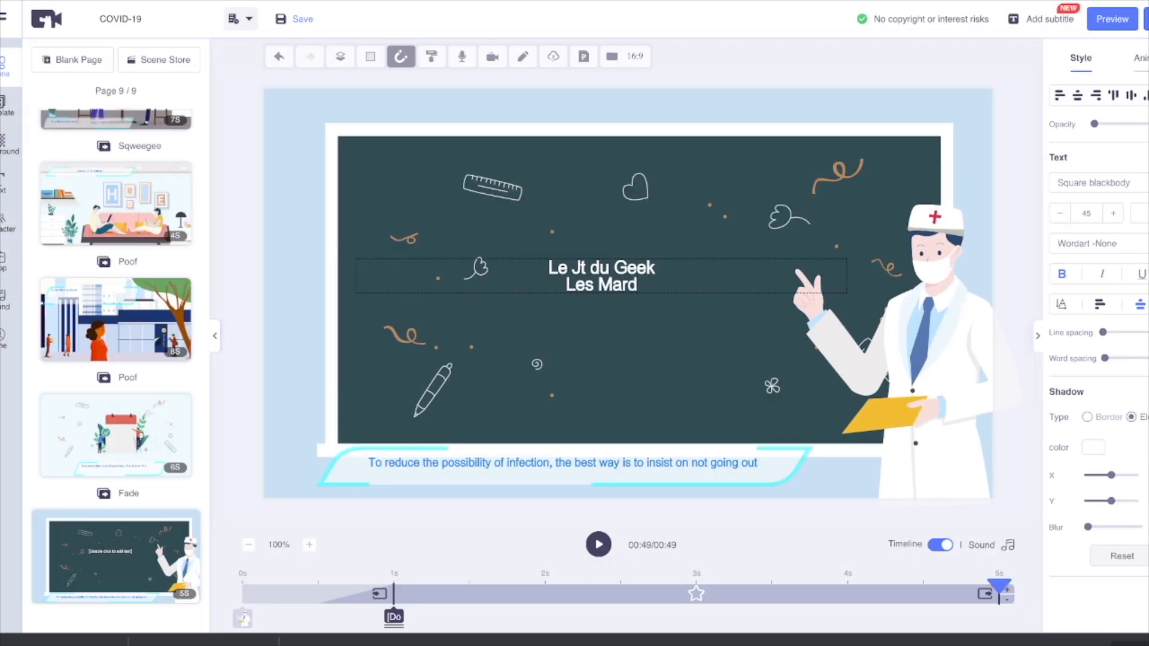
key(BackSpace)
key(BackSpace)
key(BackSpace)
key(BackSpace)
key(BackSpace)
key(BackSpace)
key(BackSpace)
key(BackSpace)
key(BackSpace)
key(BackSpace)
key(BackSpace)
key(BackSpace)
text(ous les Mardi)
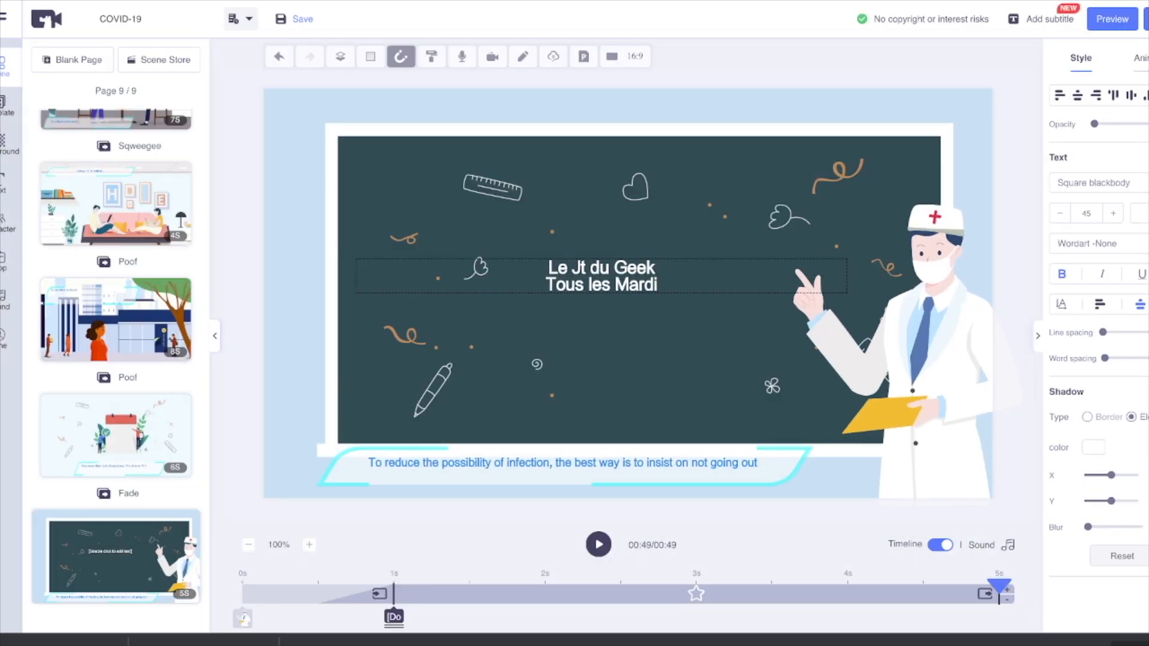
text(s et Vendredi Sur)
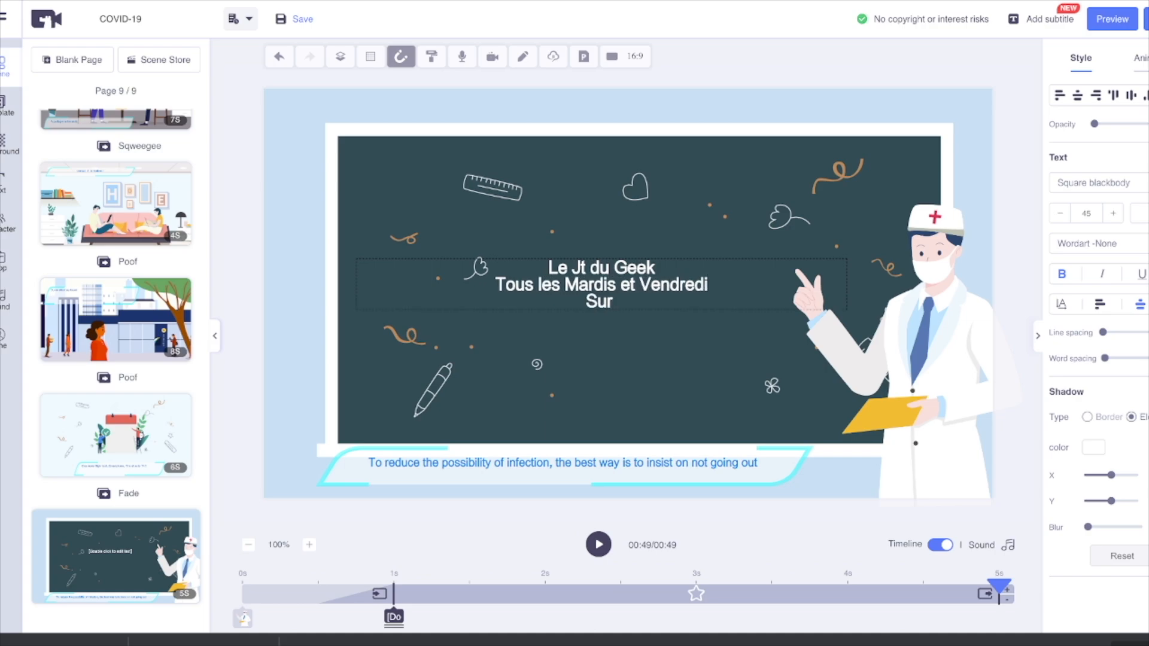
text( Youtube GLGVideo)
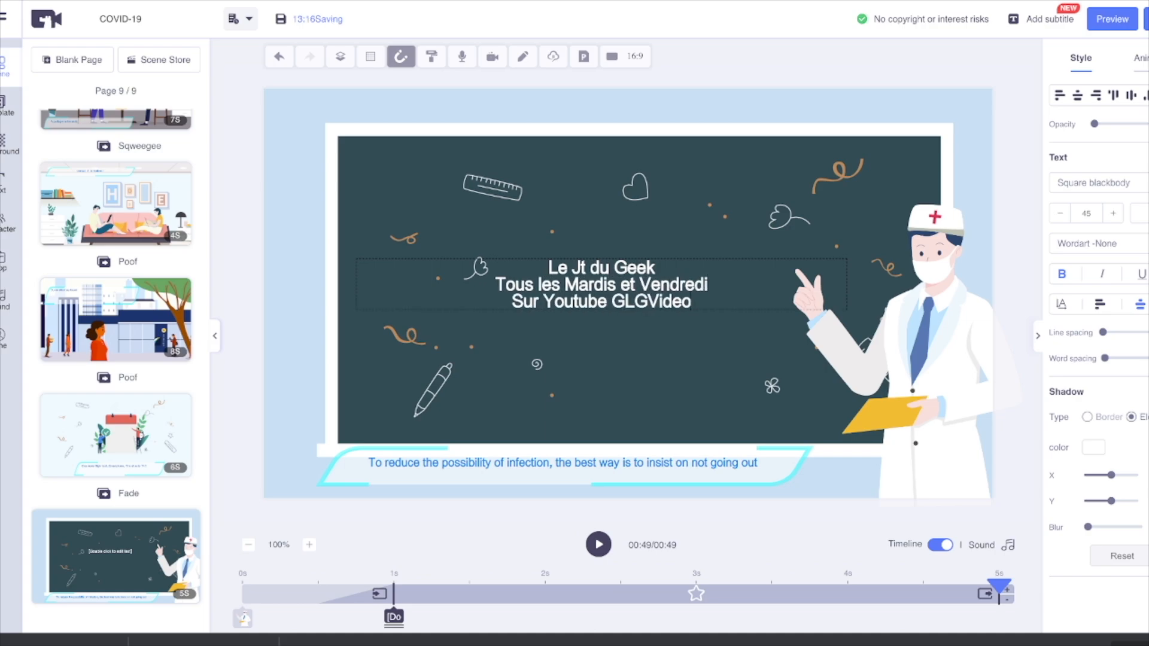
Step: Set the caption of page 9, the doctor scene, to "*A consommer sans moderation !"
double_click(563, 463)
text(*A consommer sans modération)
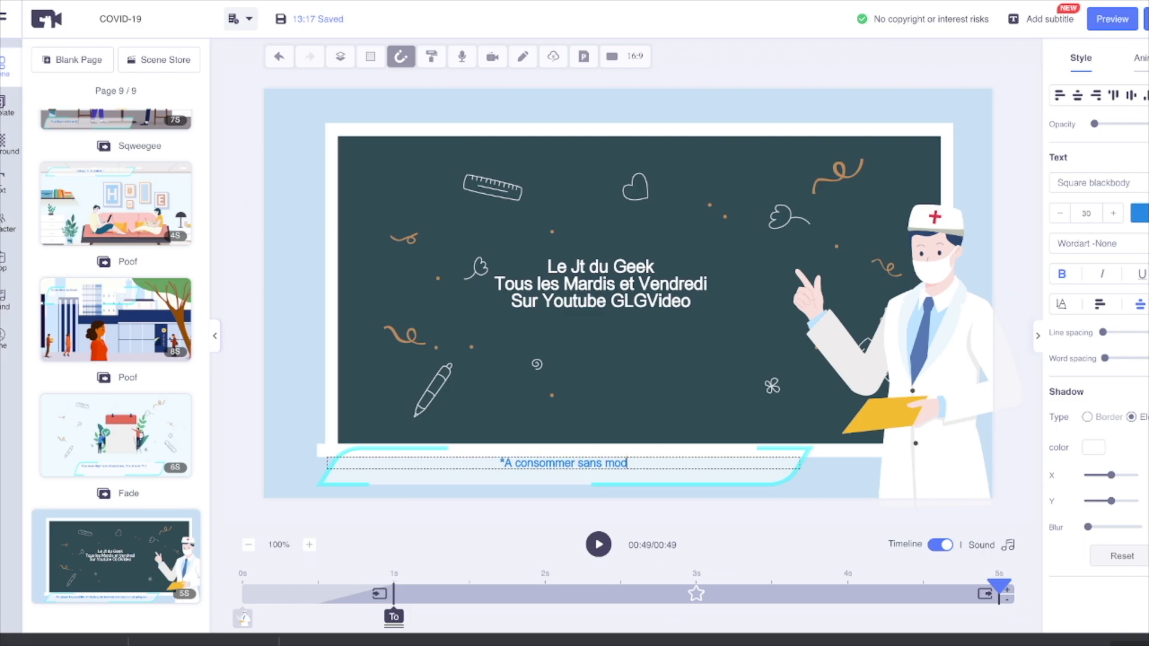
key(BackSpace)
key(BackSpace)
key(BackSpace)
key(BackSpace)
key(BackSpace)
key(BackSpace)
key(BackSpace)
key(BackSpace)
key(BackSpace)
text(deration)
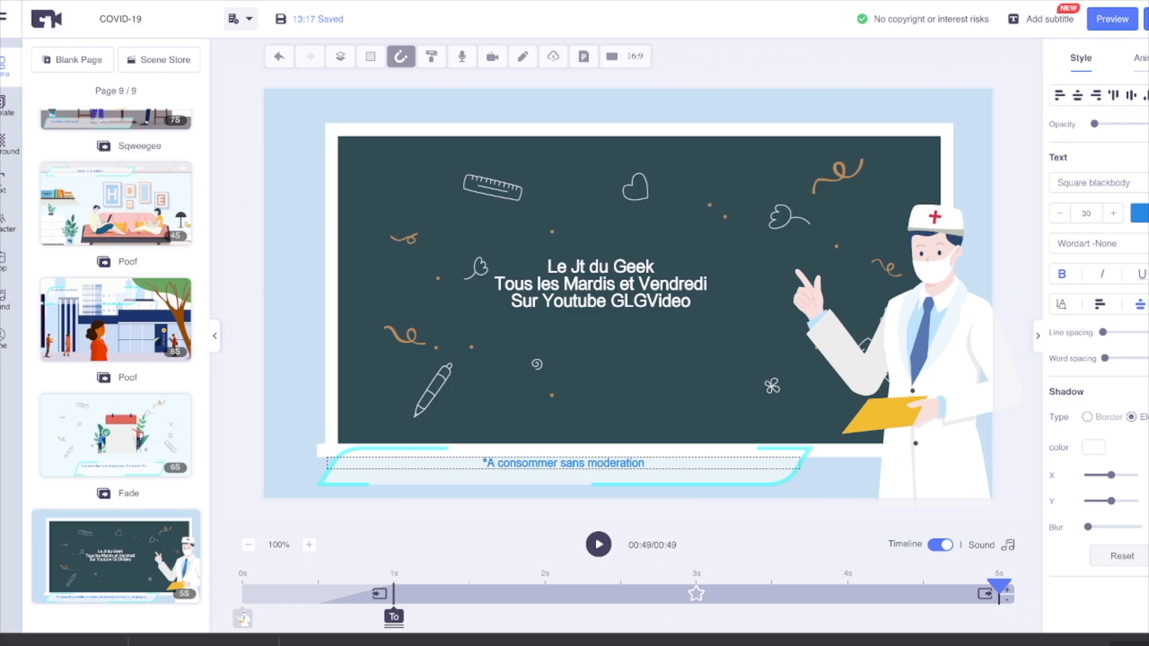
text( !)
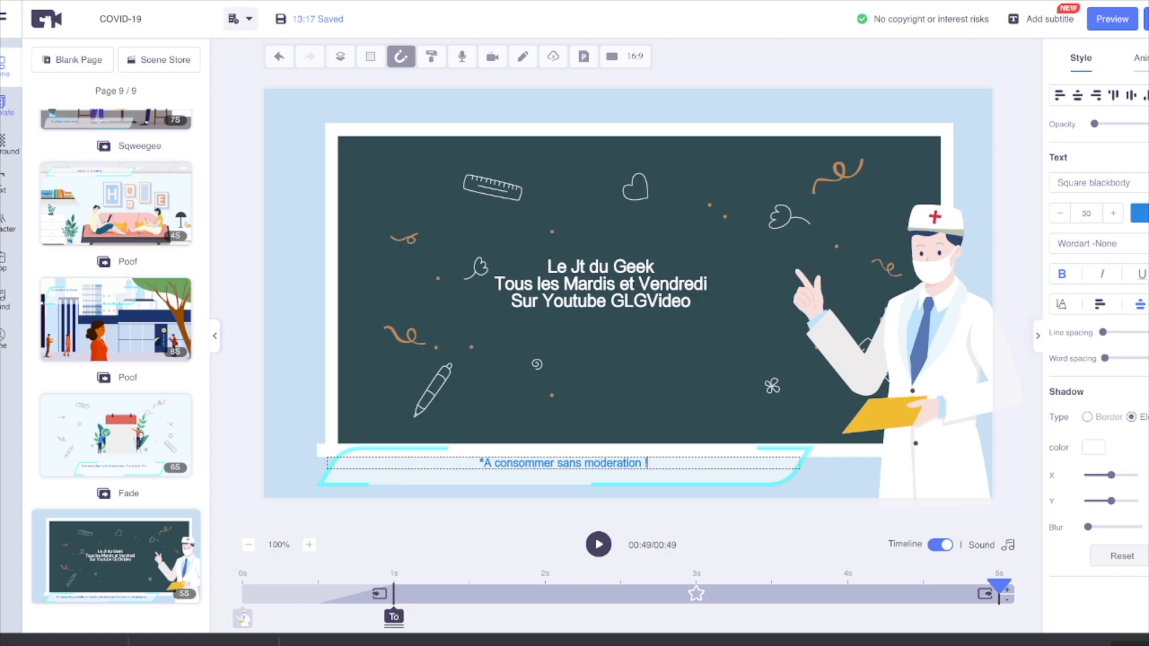
Step: Replace the chalkboard background of page 9 with the red cinema seats from the Illustration-style scenes
click(5, 106)
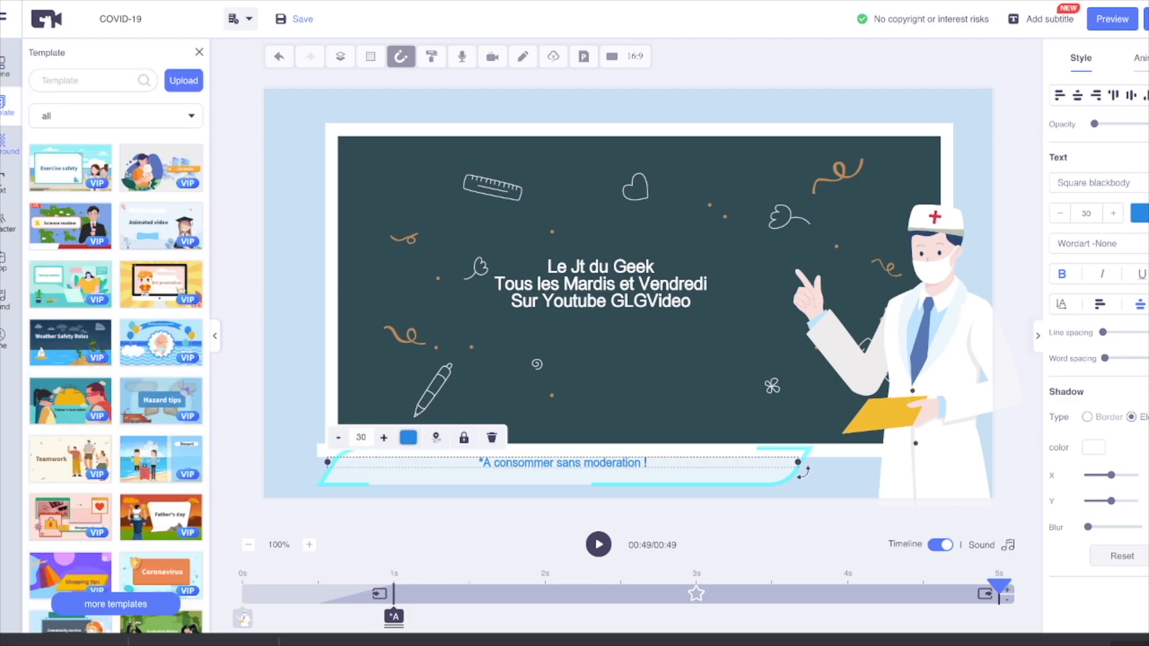
click(6, 145)
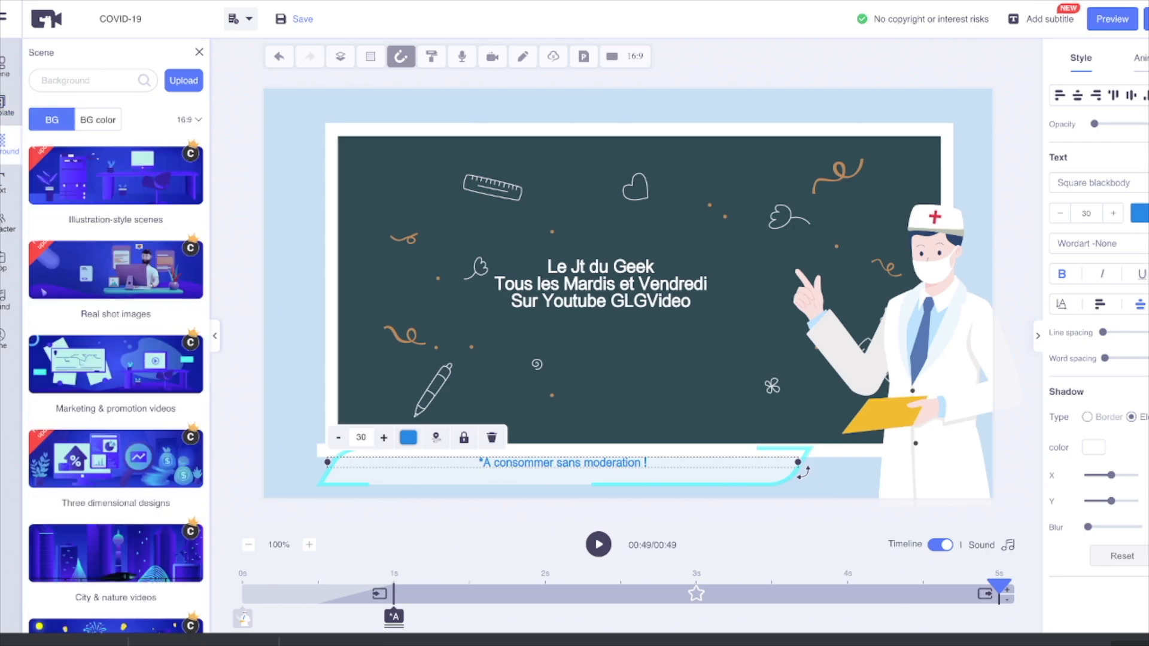
scroll(179, 179, down, 1)
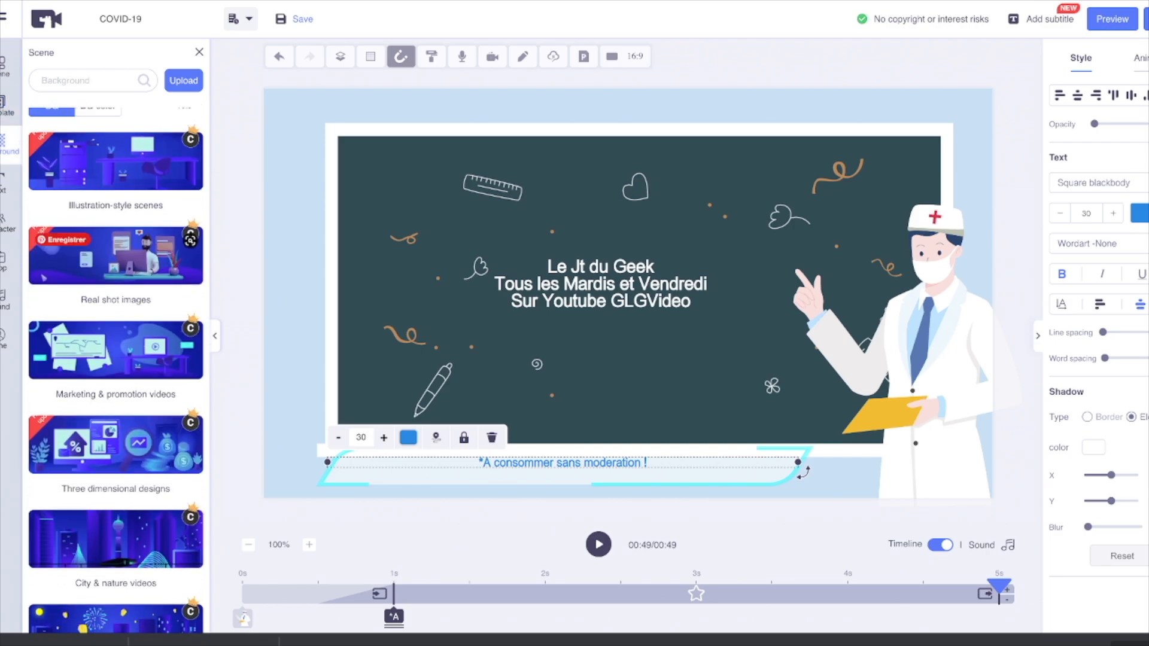
click(116, 163)
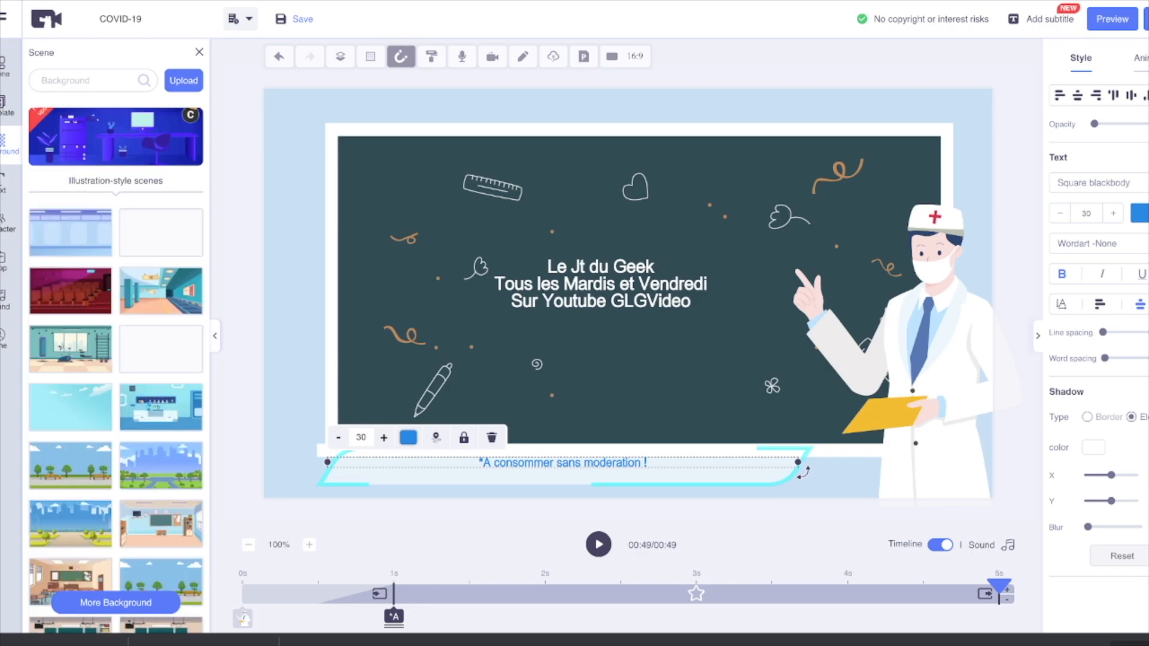
click(161, 233)
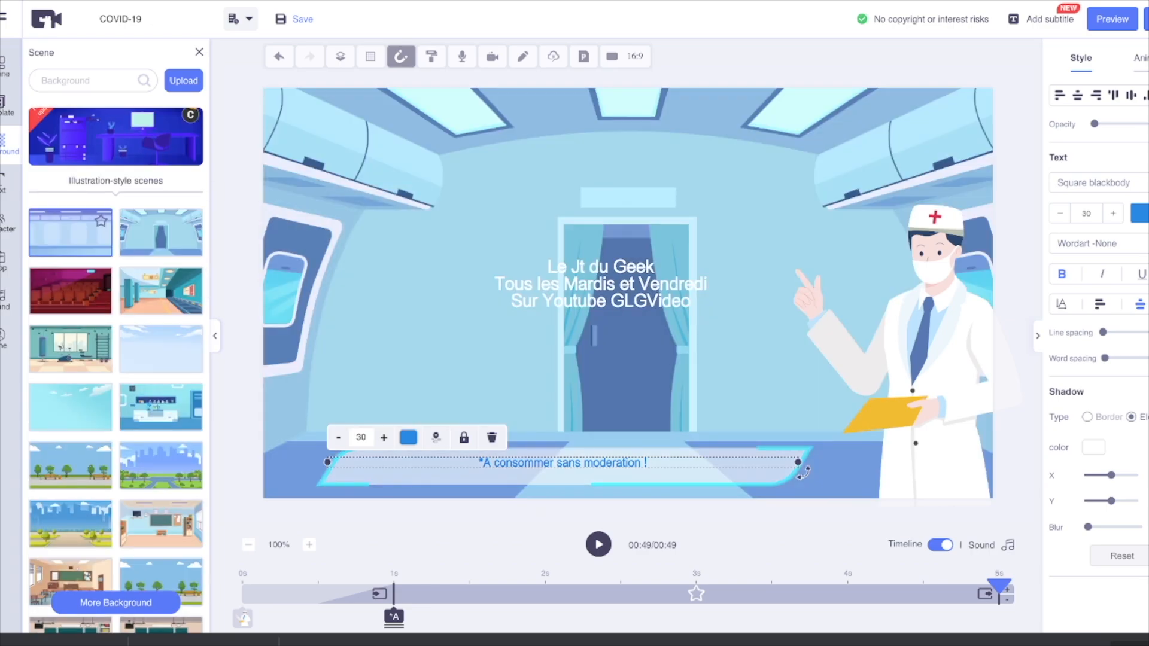
click(70, 232)
click(70, 291)
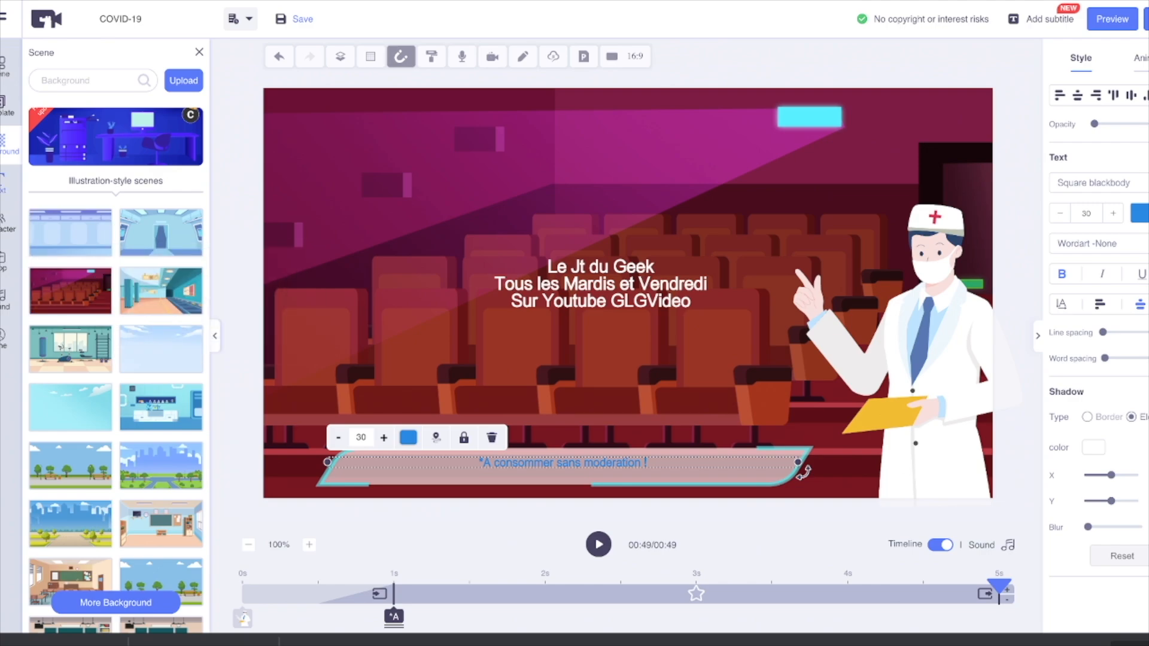
Step: Search the character library for "rabit" and clear the search
click(5, 183)
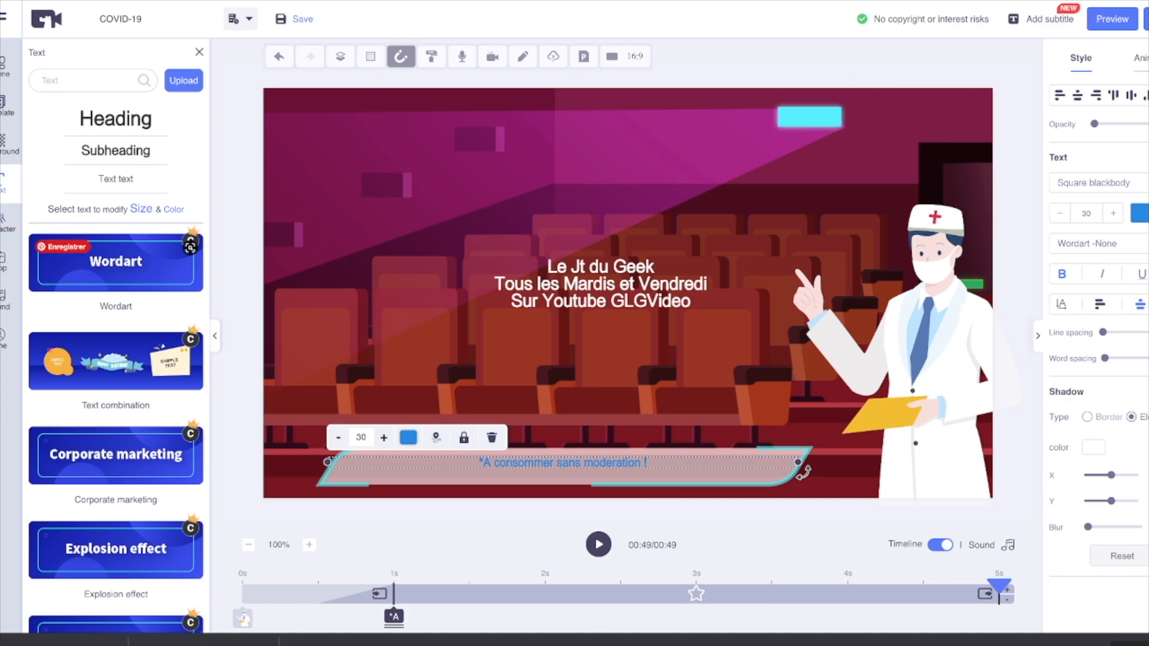
click(7, 225)
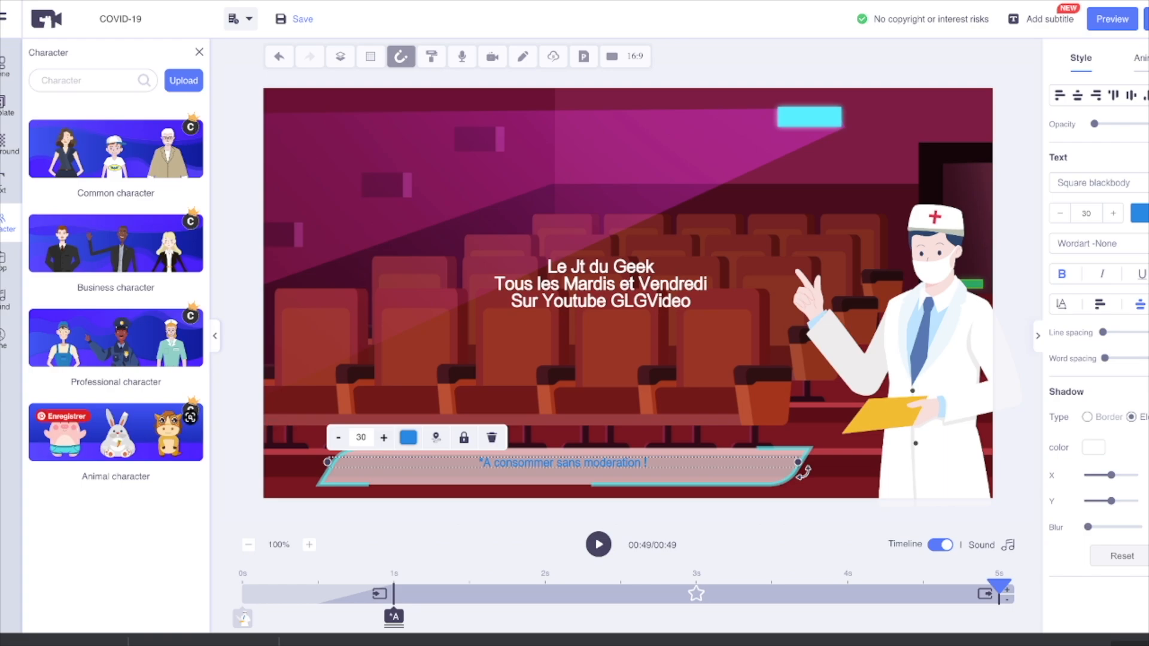
click(87, 80)
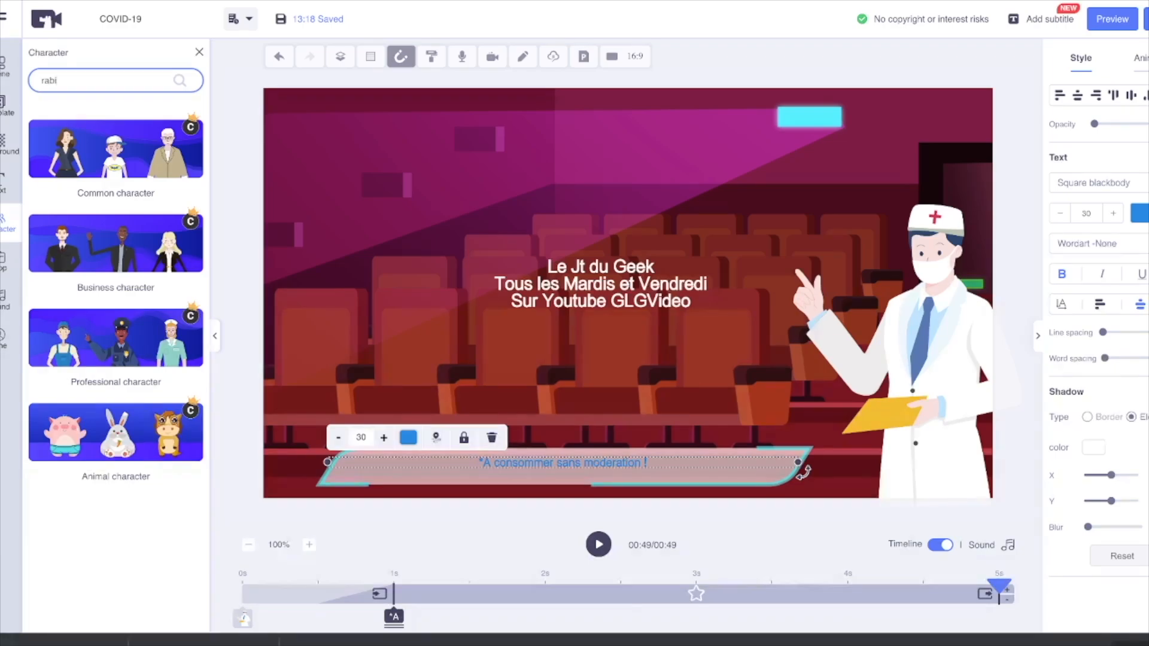
key(Return)
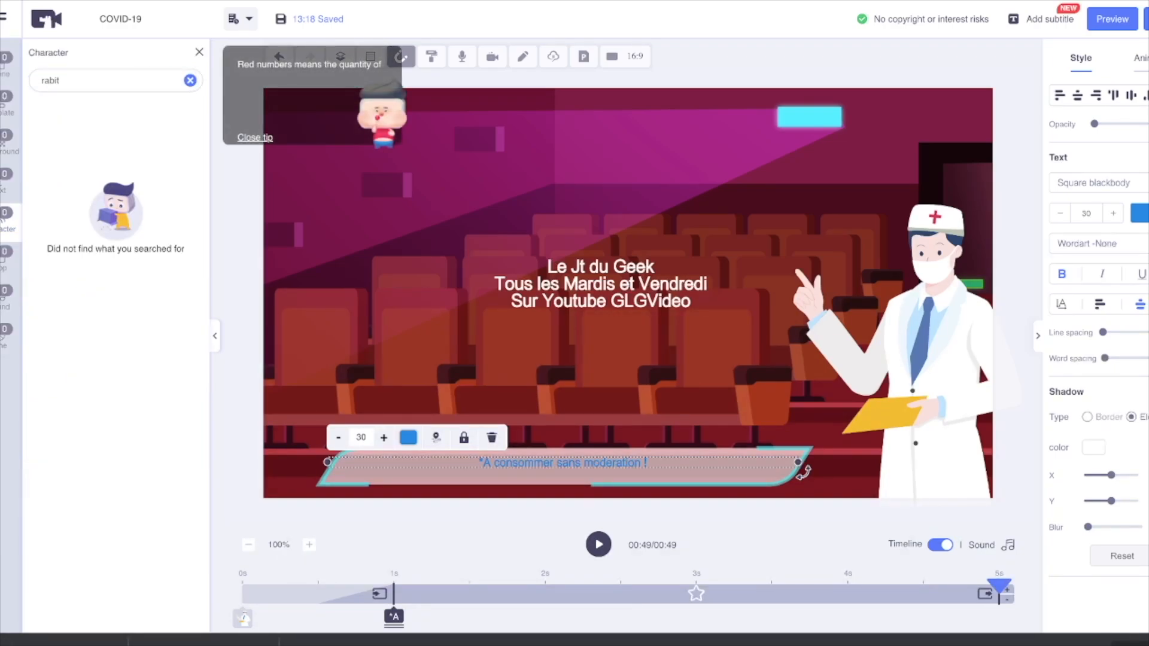
click(190, 80)
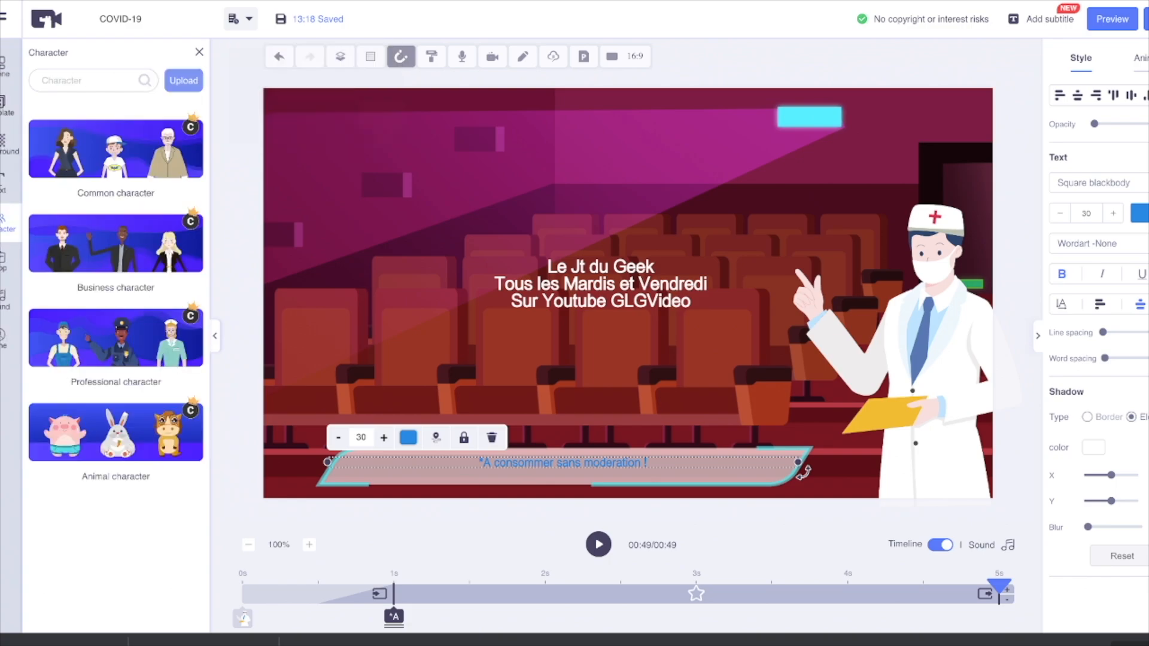
Step: Add the Grey rabbit from the Animal character collection to page 9 with the Surprise action
click(191, 417)
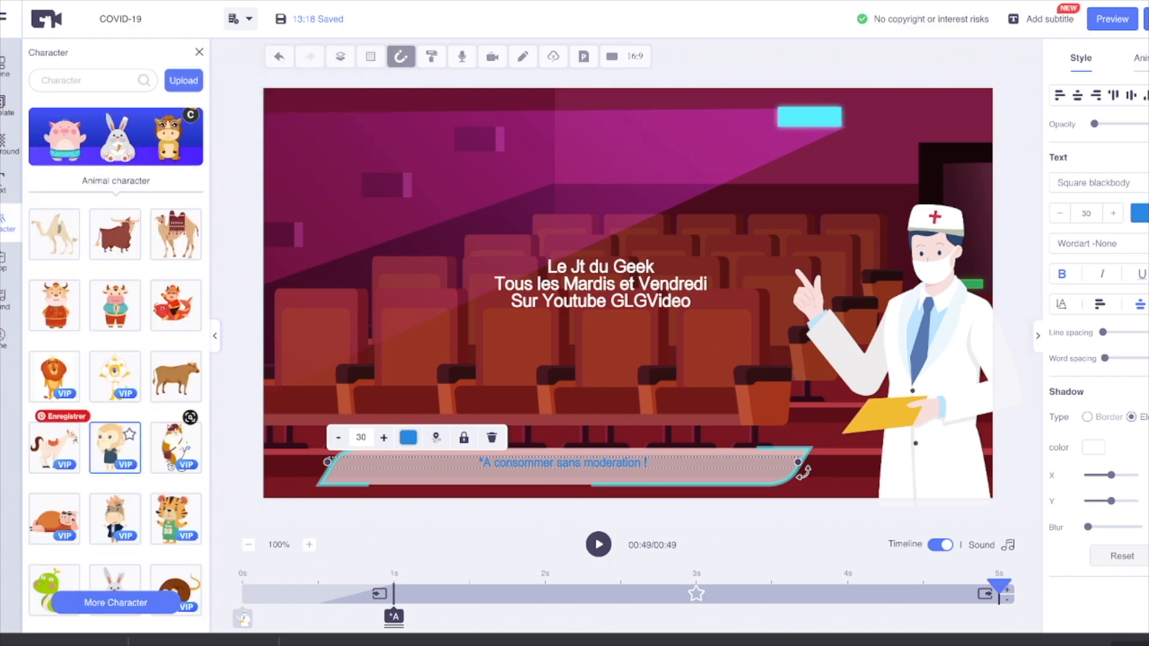
scroll(115, 275, down, 4)
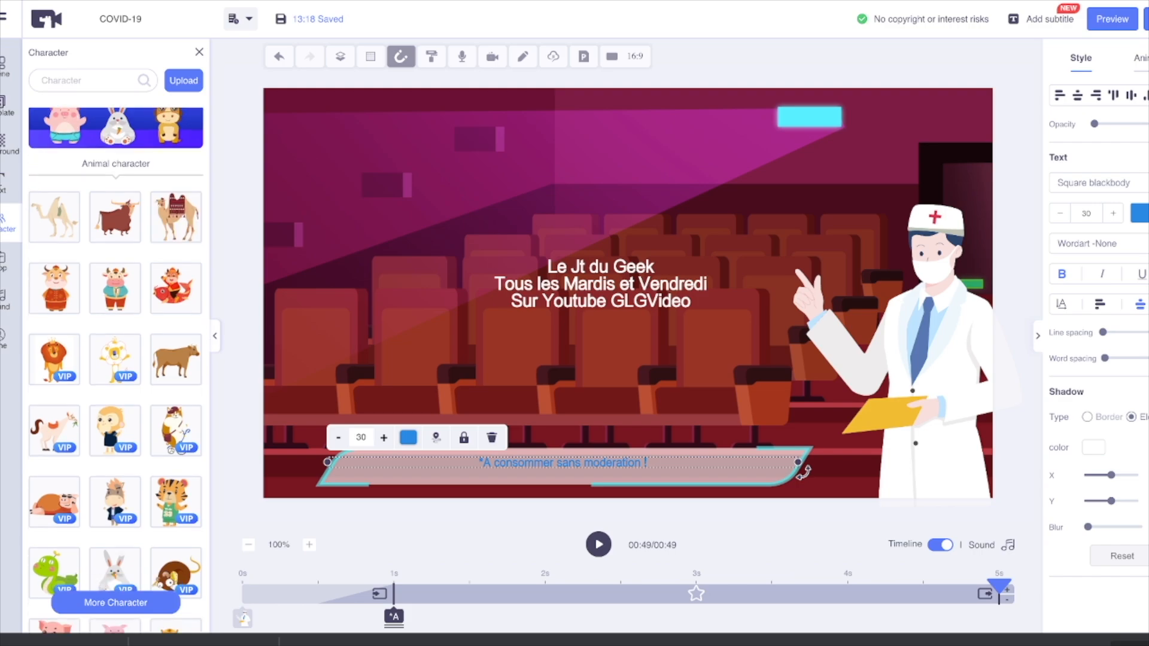
scroll(114, 317, down, 3)
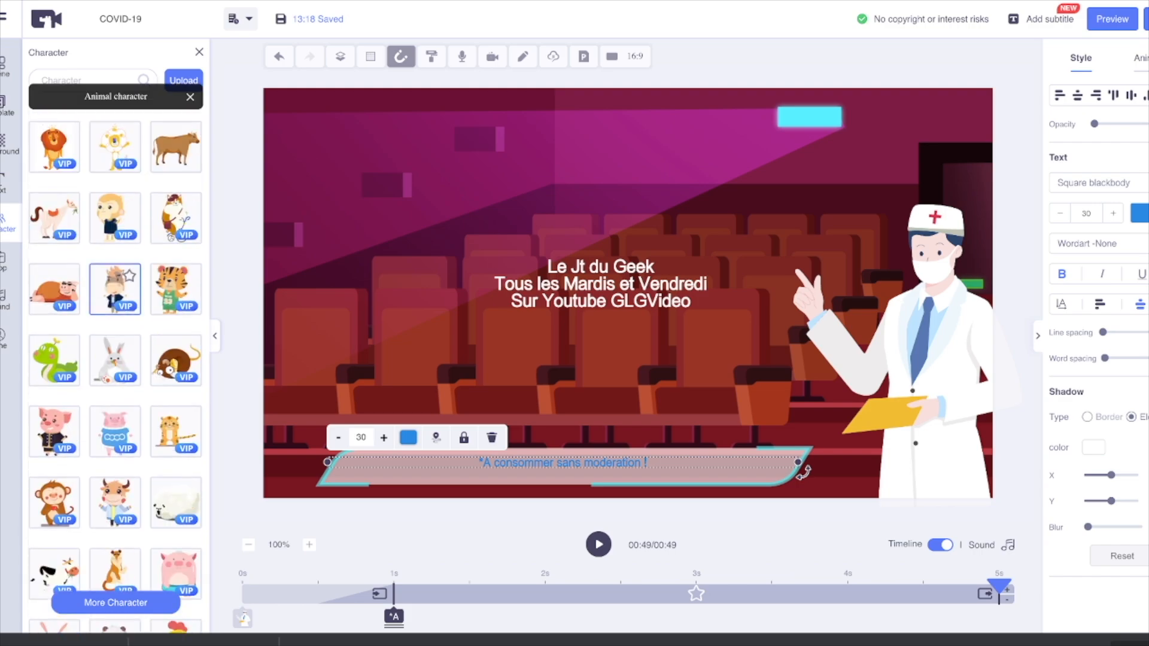
mouse_move(114, 361)
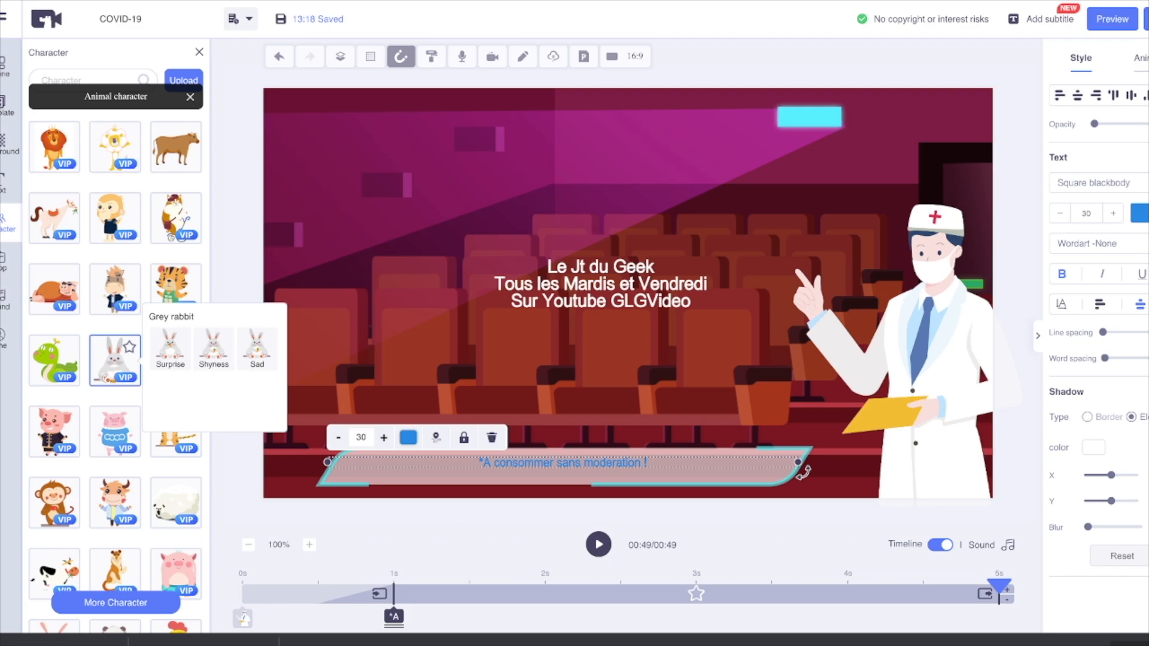
scroll(115, 359, down, 8)
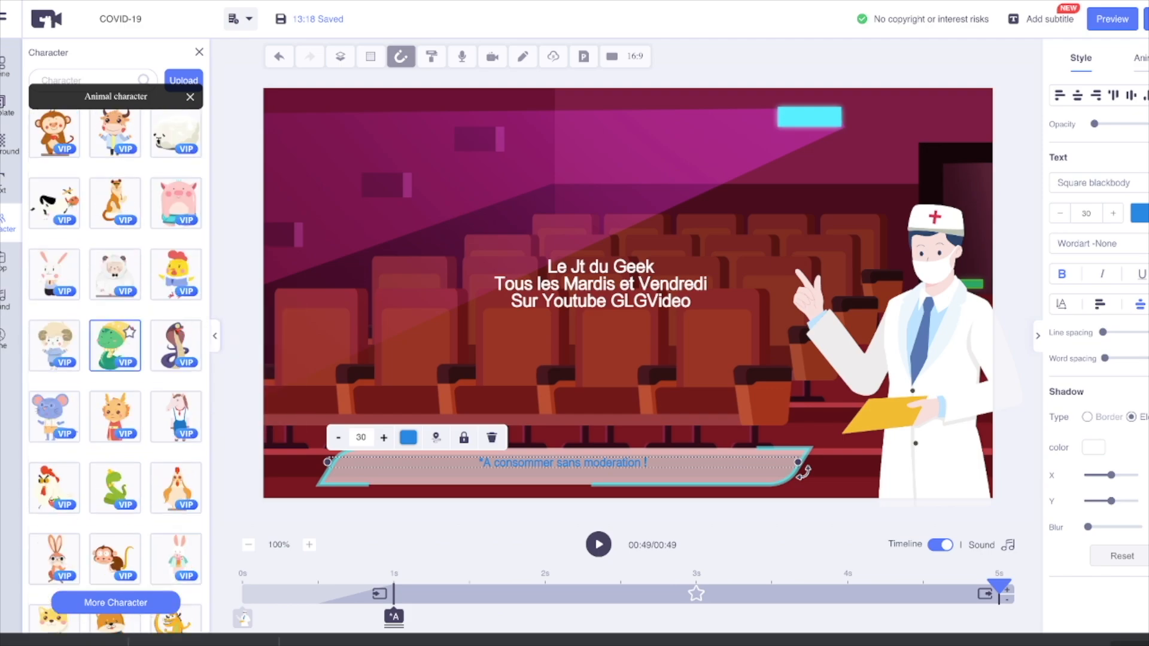
scroll(115, 300, up, 4)
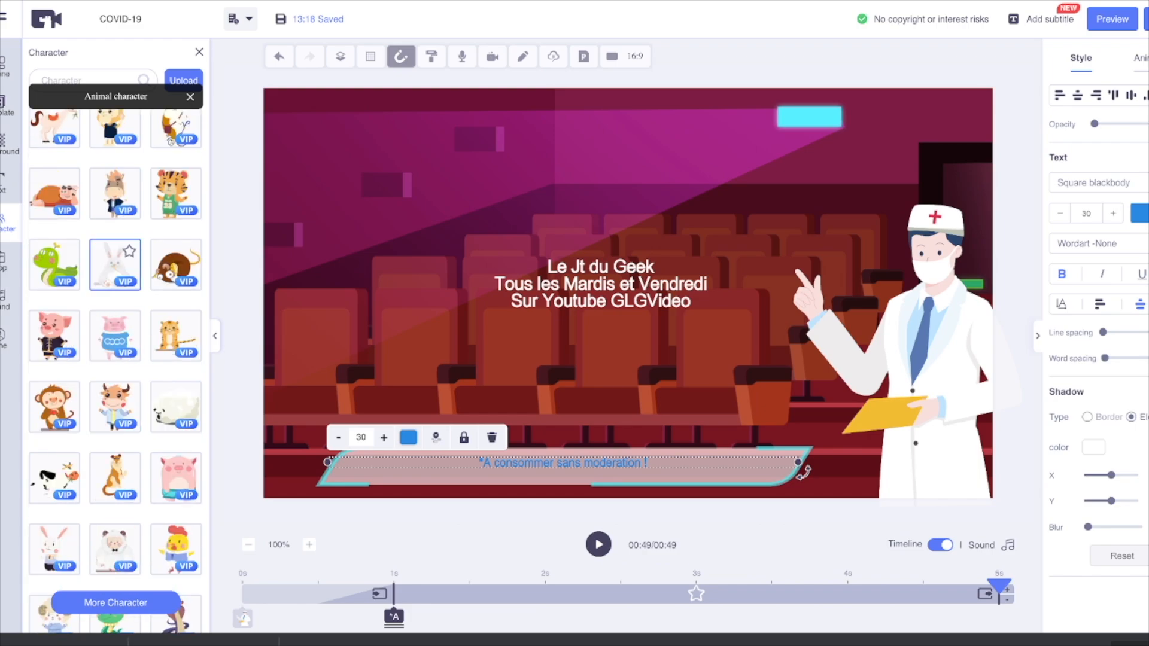
click(115, 264)
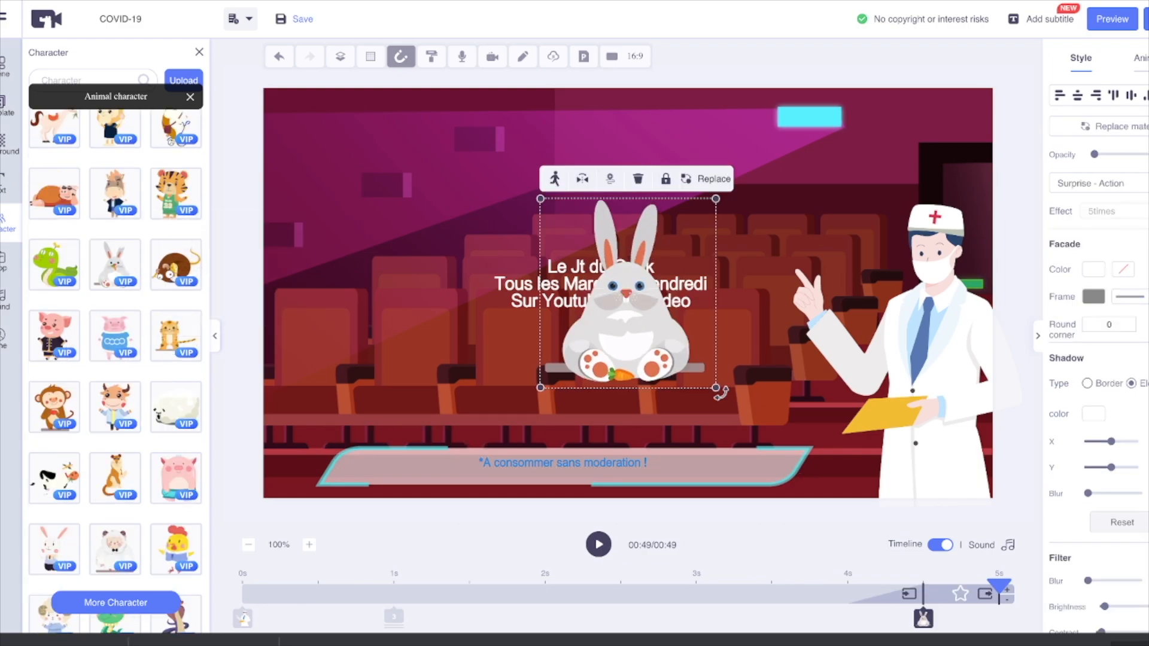
click(638, 178)
mouse_move(115, 264)
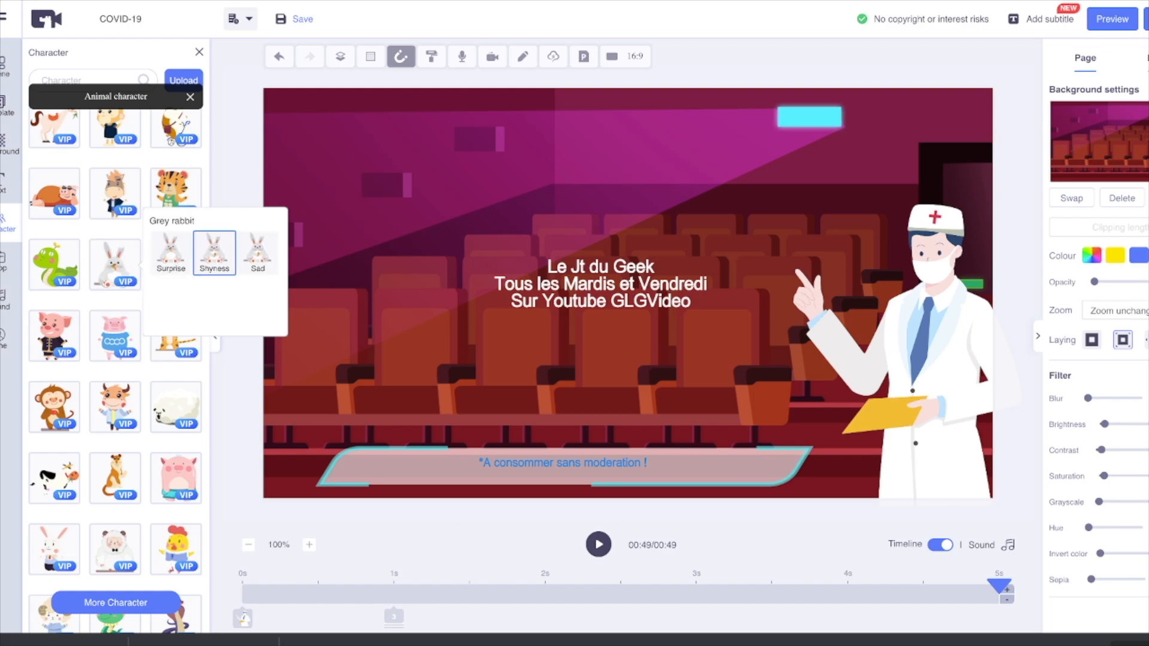
click(171, 251)
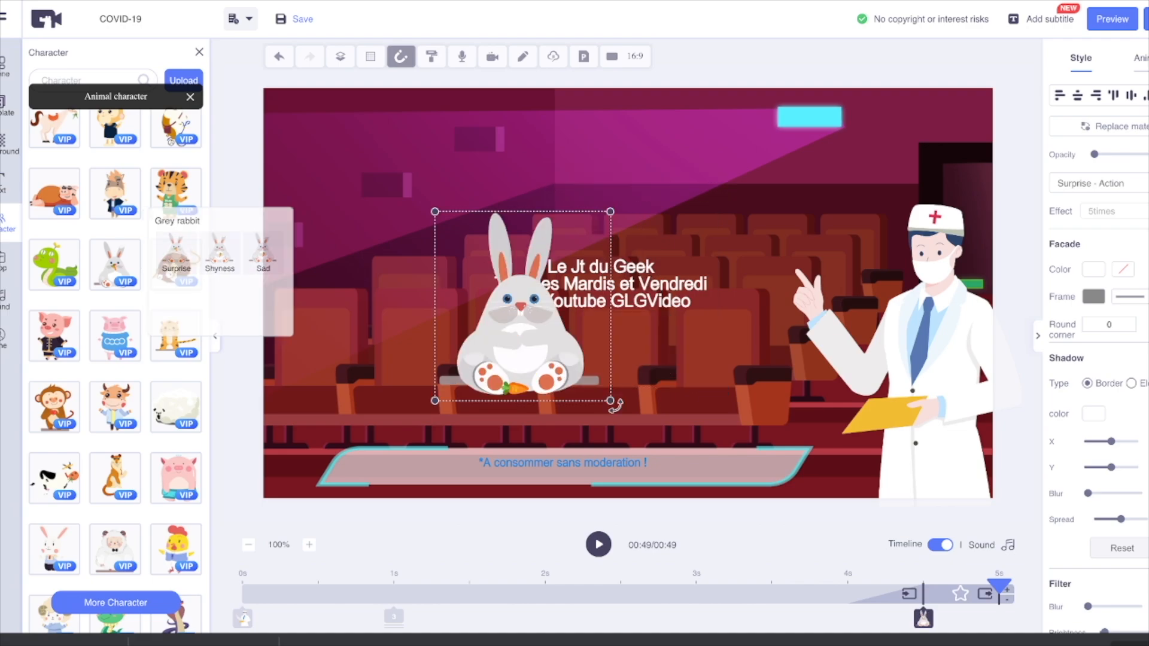
Step: Move the rabbit clear of the main text to the left side of the cinema scene, just above the caption, and close the character library
drag(521, 317, 378, 355)
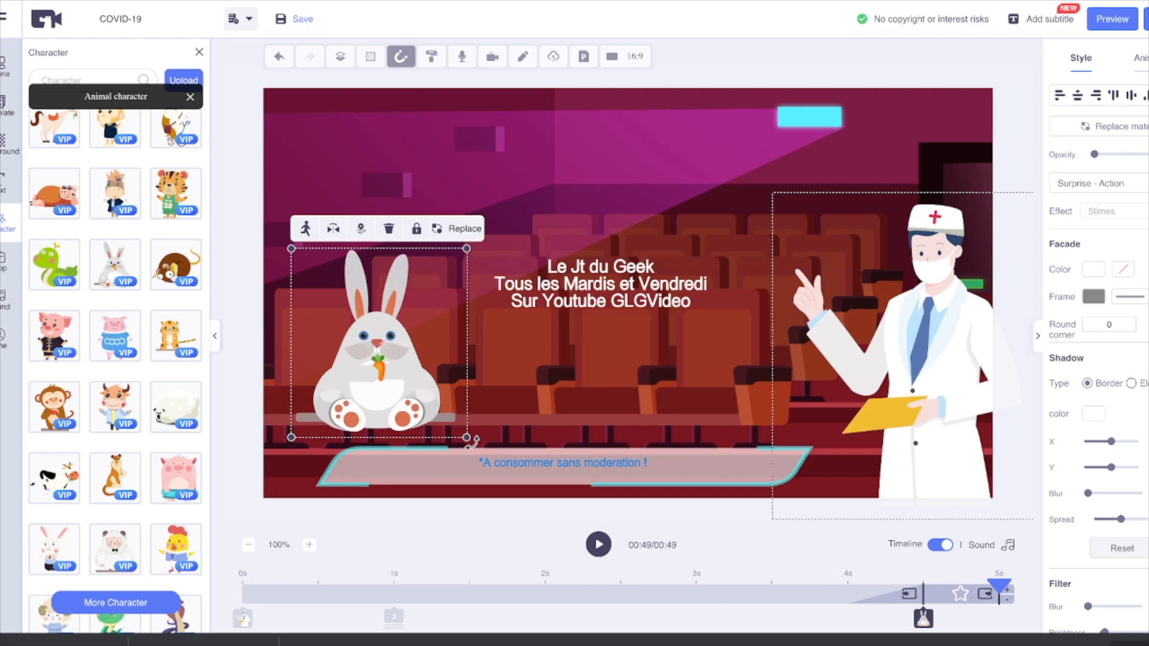
click(472, 441)
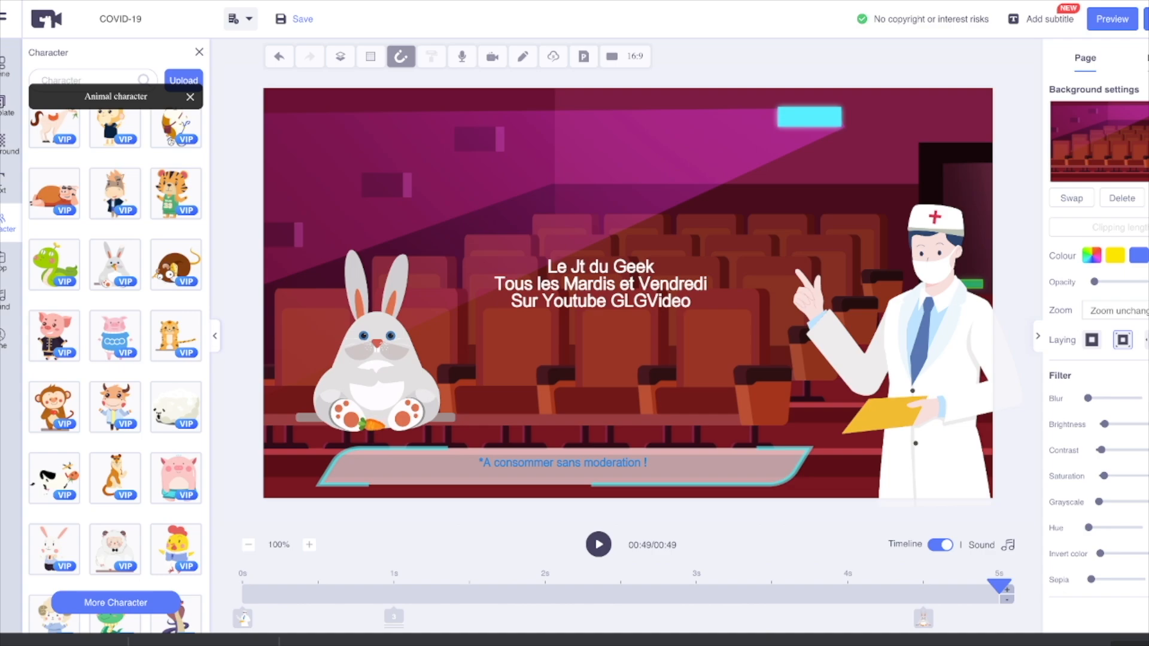
click(200, 52)
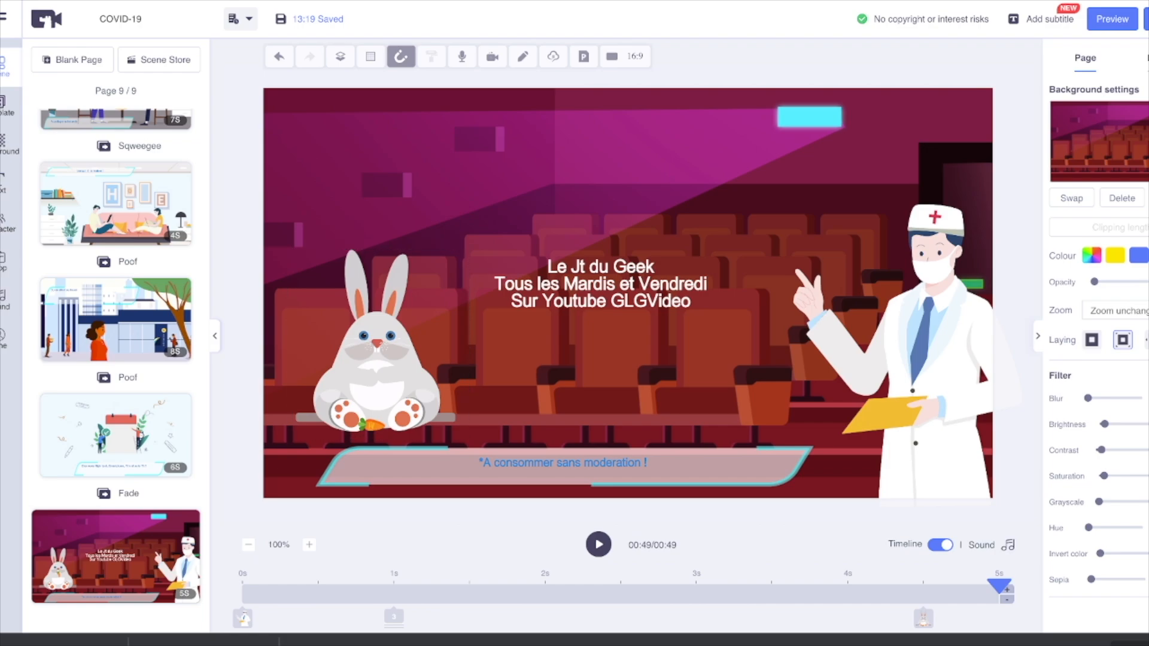
Step: Open the preview of the whole video and display the share link for the draft
click(1112, 19)
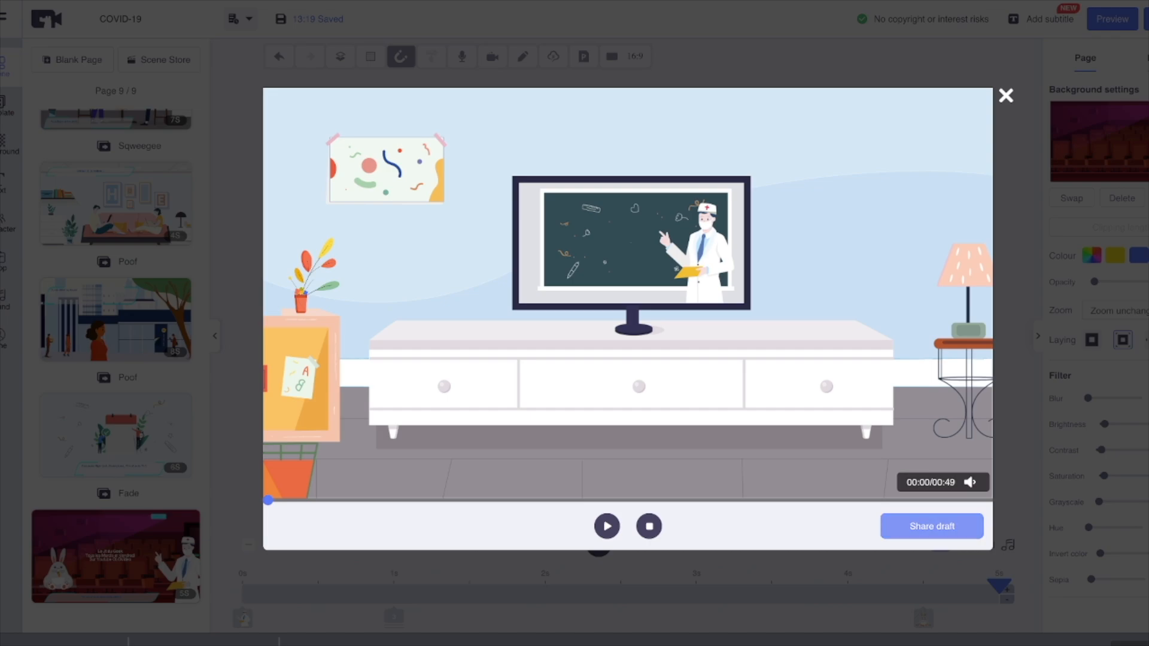
click(932, 526)
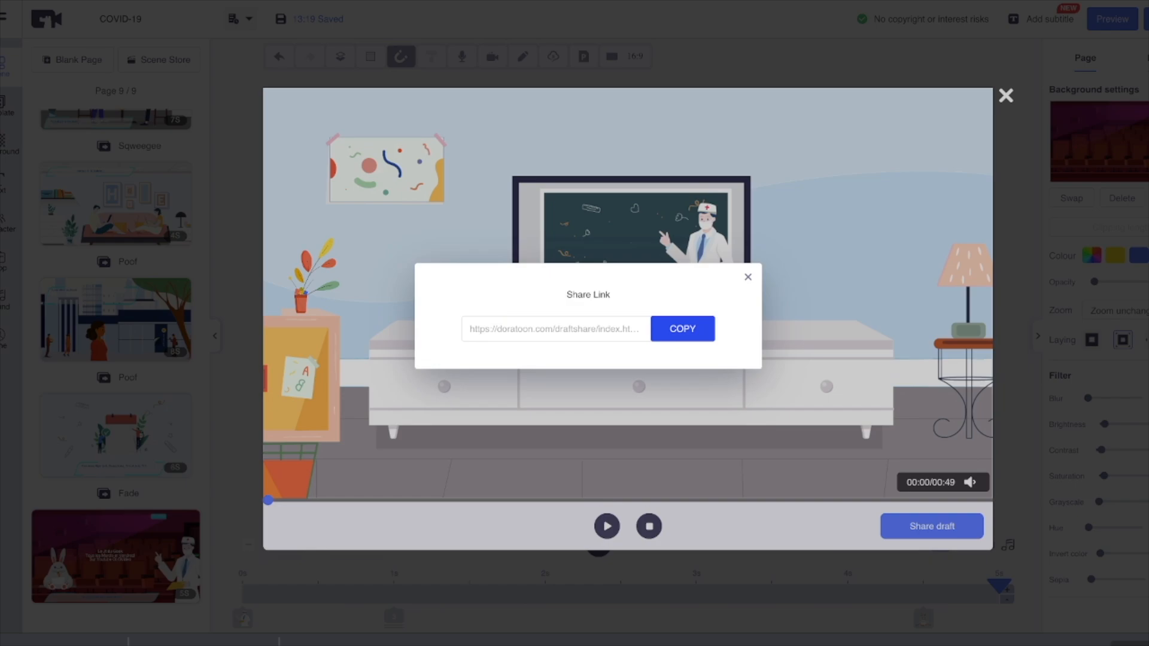
click(748, 277)
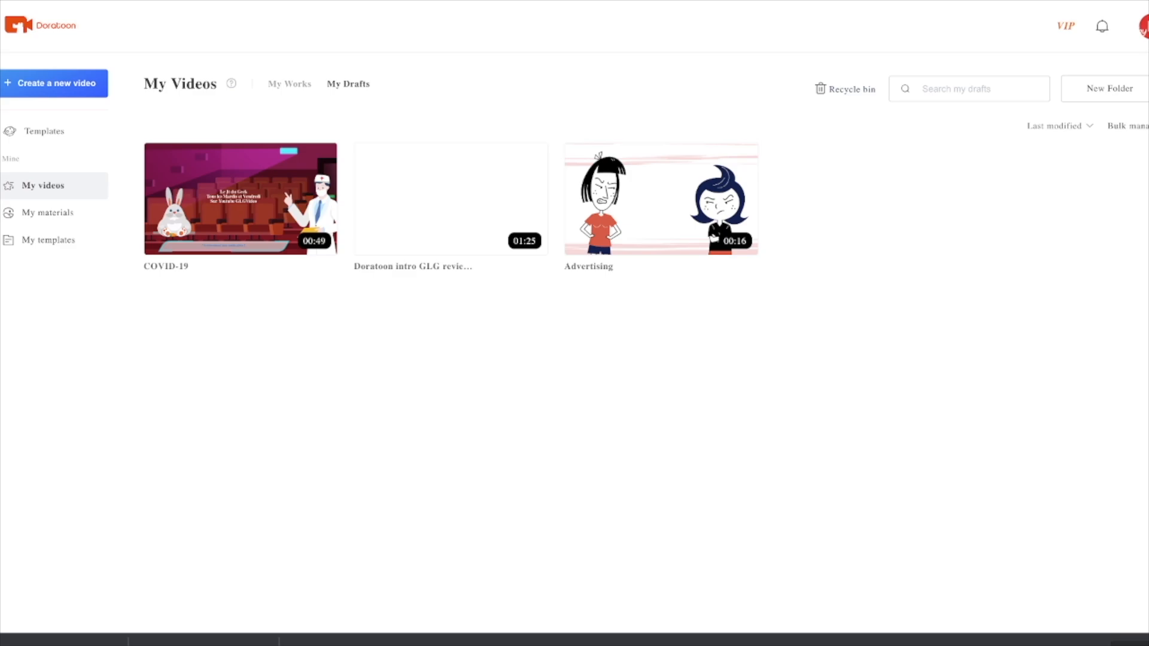
Step: Rename the COVID-19 draft as "Jt du geek (test)" in the list of drafts
click(178, 266)
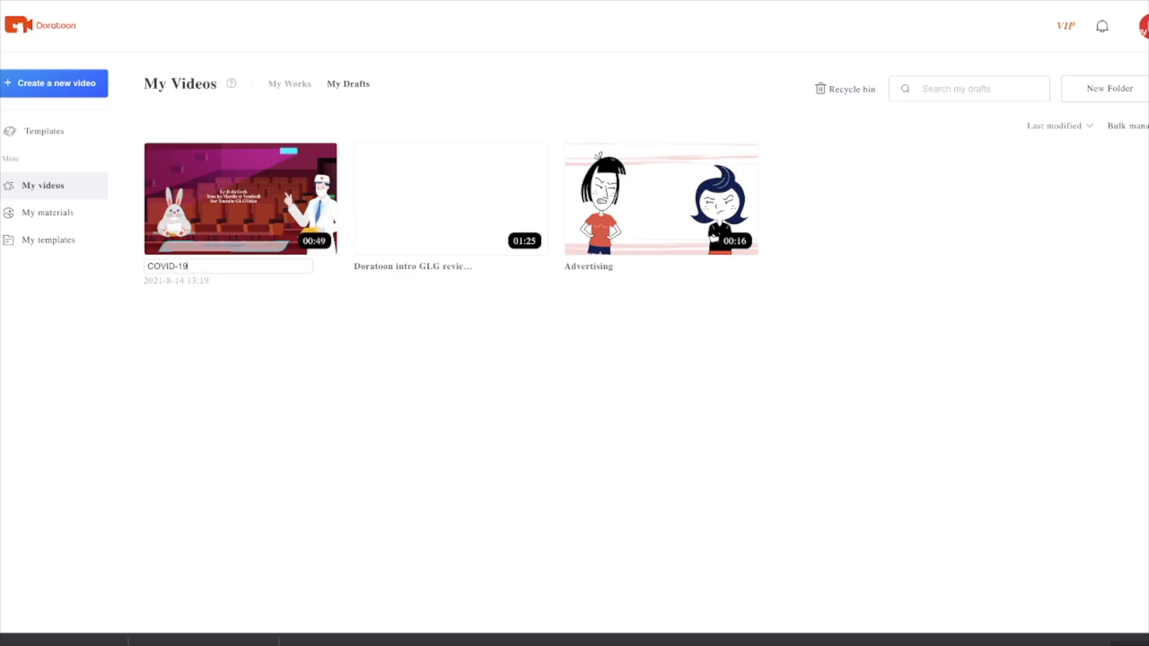
key(BackSpace)
key(BackSpace)
key(BackSpace)
key(BackSpace)
key(BackSpace)
key(BackSpace)
key(BackSpace)
key(BackSpace)
text(Jt du geek (test))
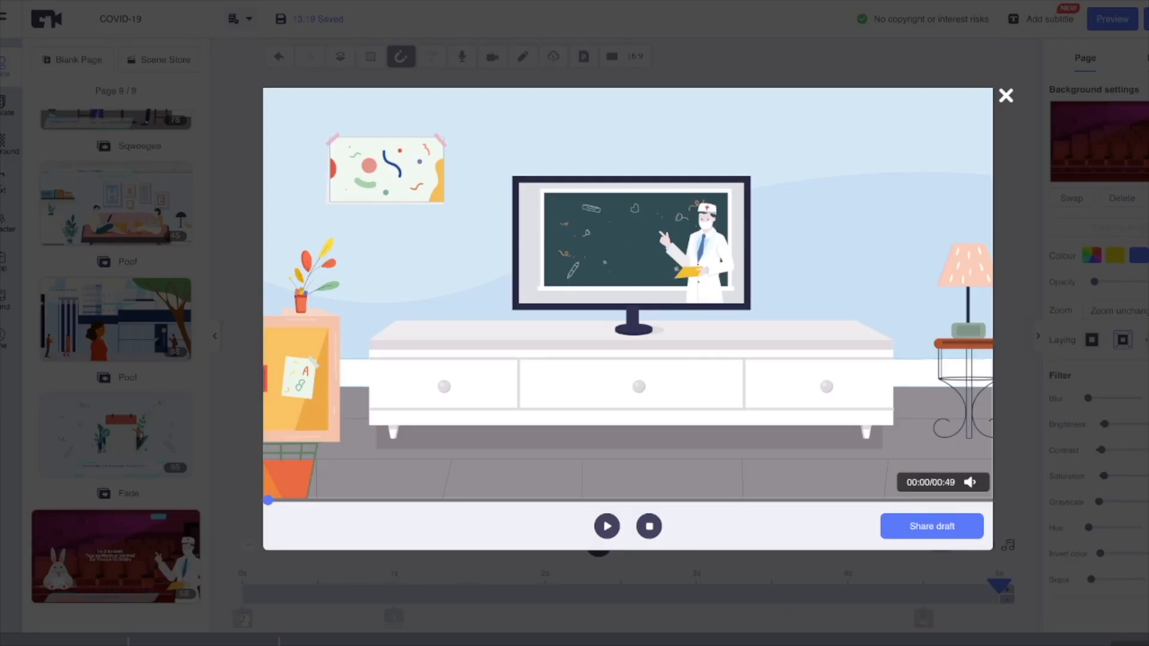
Step: Close the video preview and listen to the Happy synths loop track in the sound library
key(Escape)
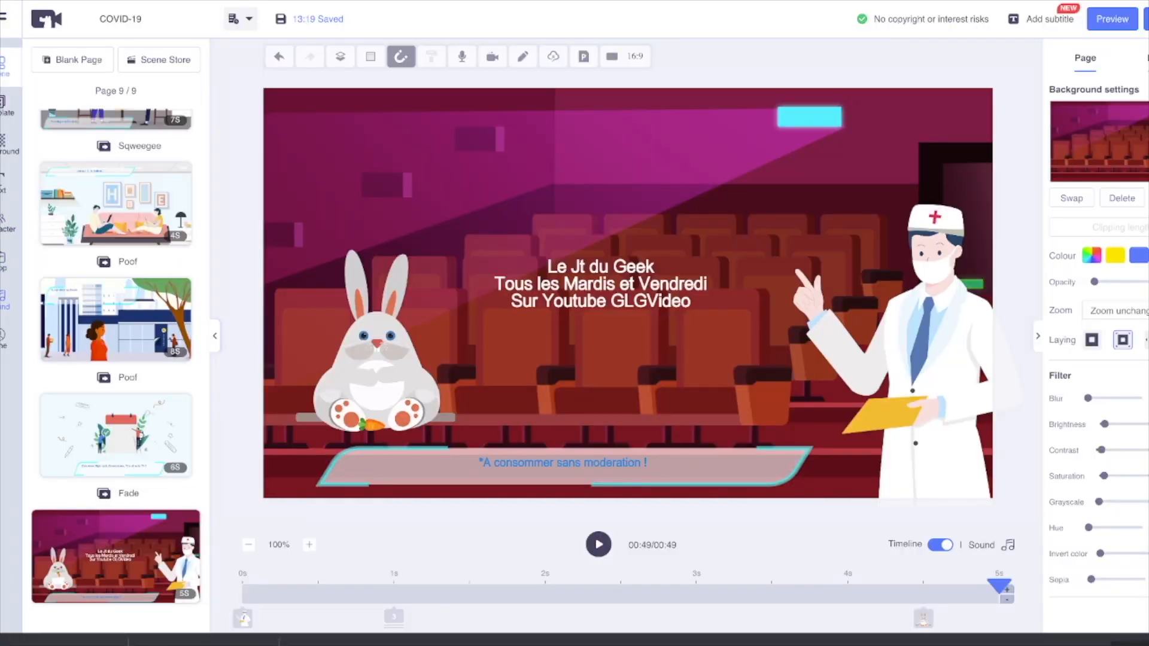
click(5, 300)
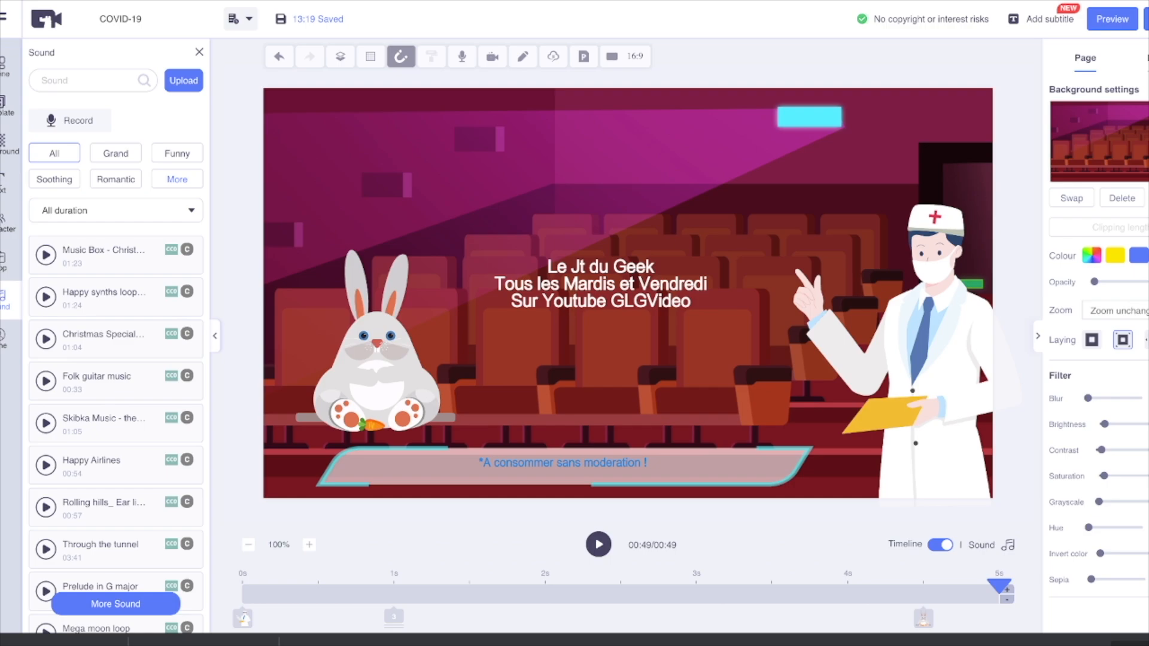
click(46, 297)
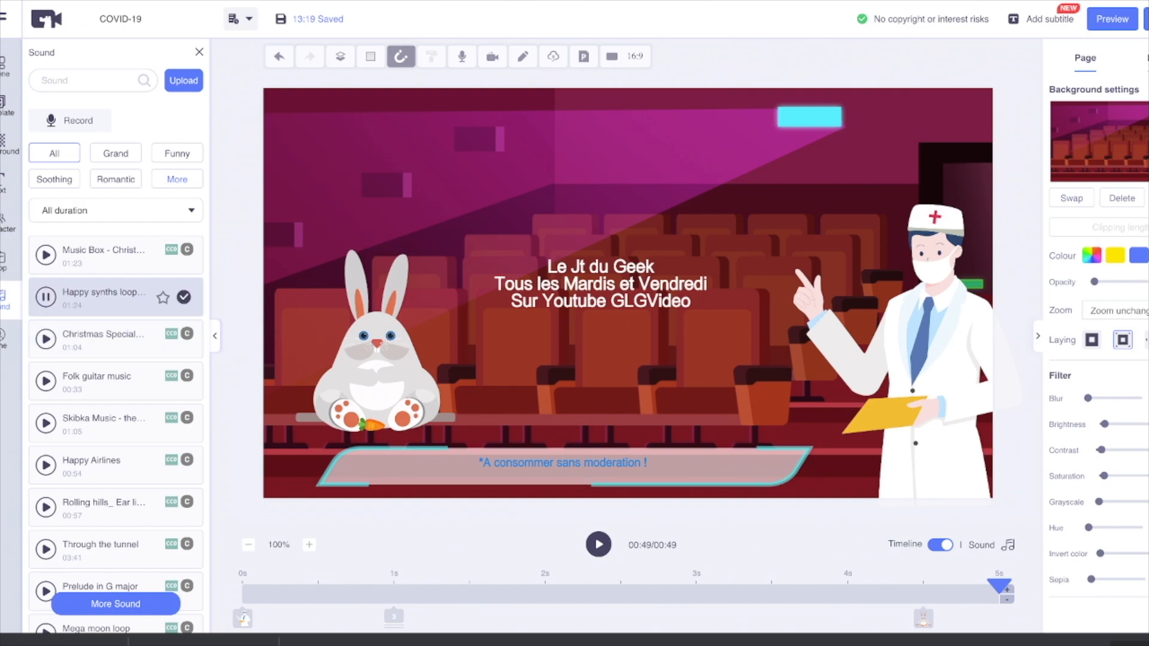
Step: Try out the Happy synths loop track as background music for the whole video and remove it
click(184, 297)
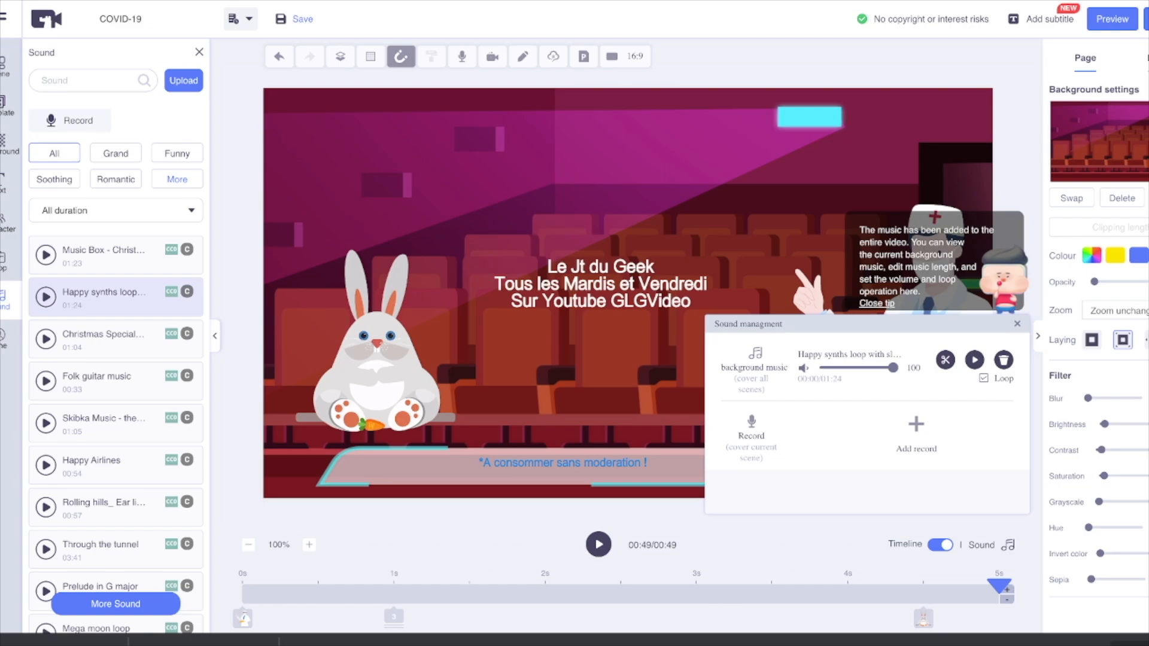
click(974, 360)
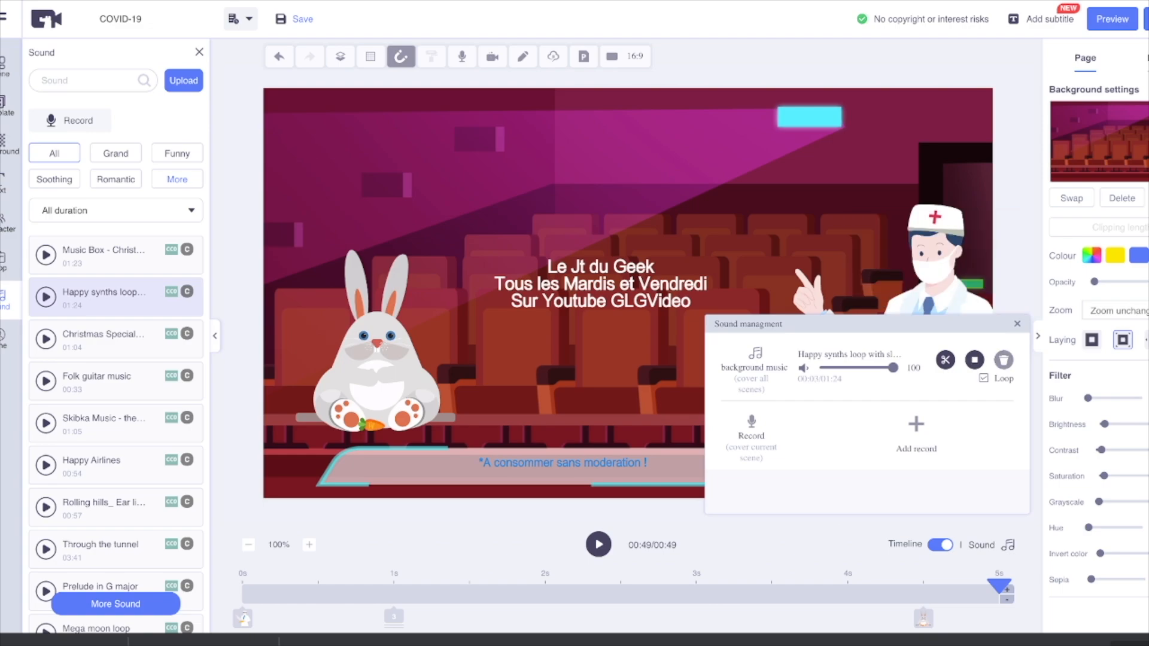
click(1004, 359)
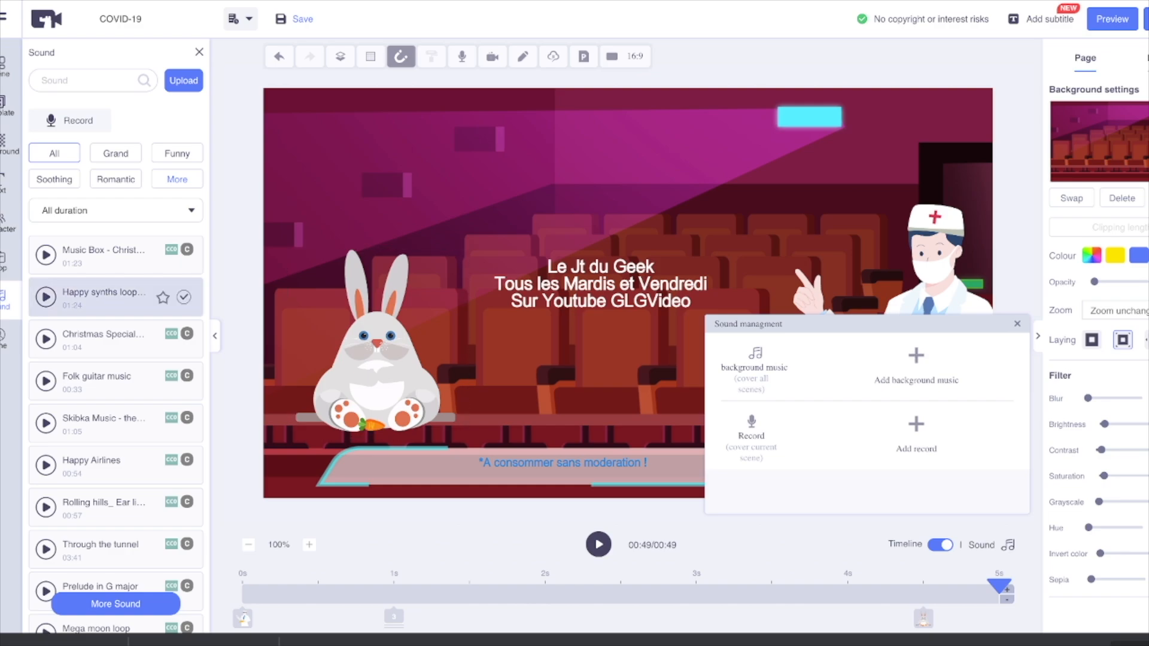
Step: Add the Happy synths loop track as background music covering all scenes and close the sound management
click(183, 297)
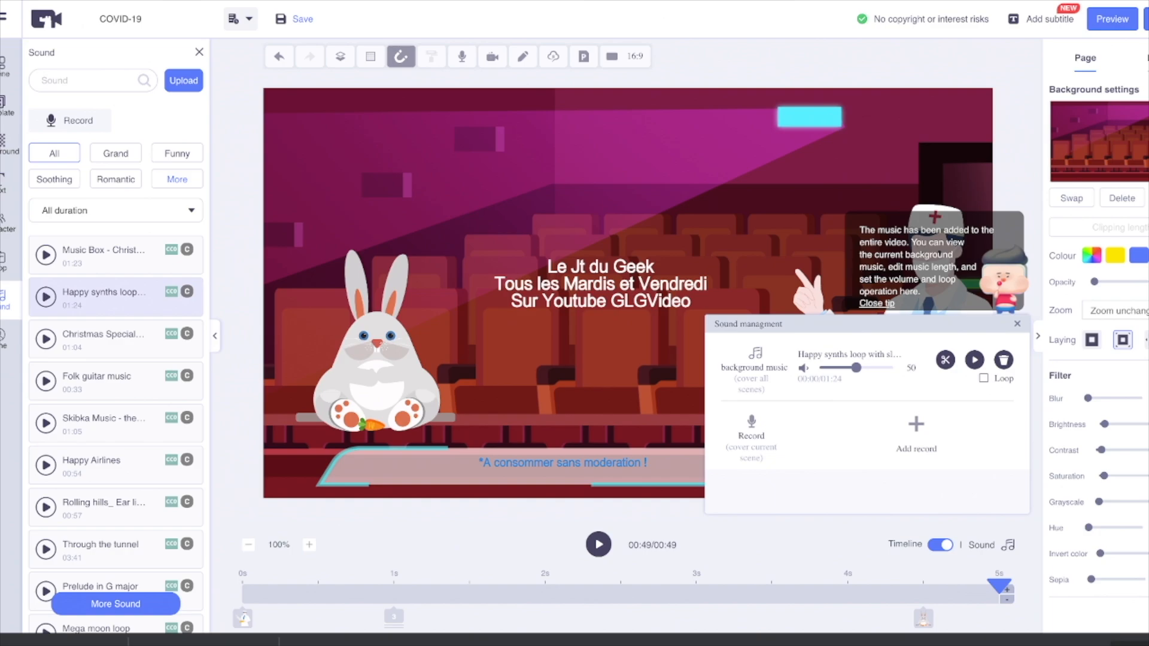
click(1018, 324)
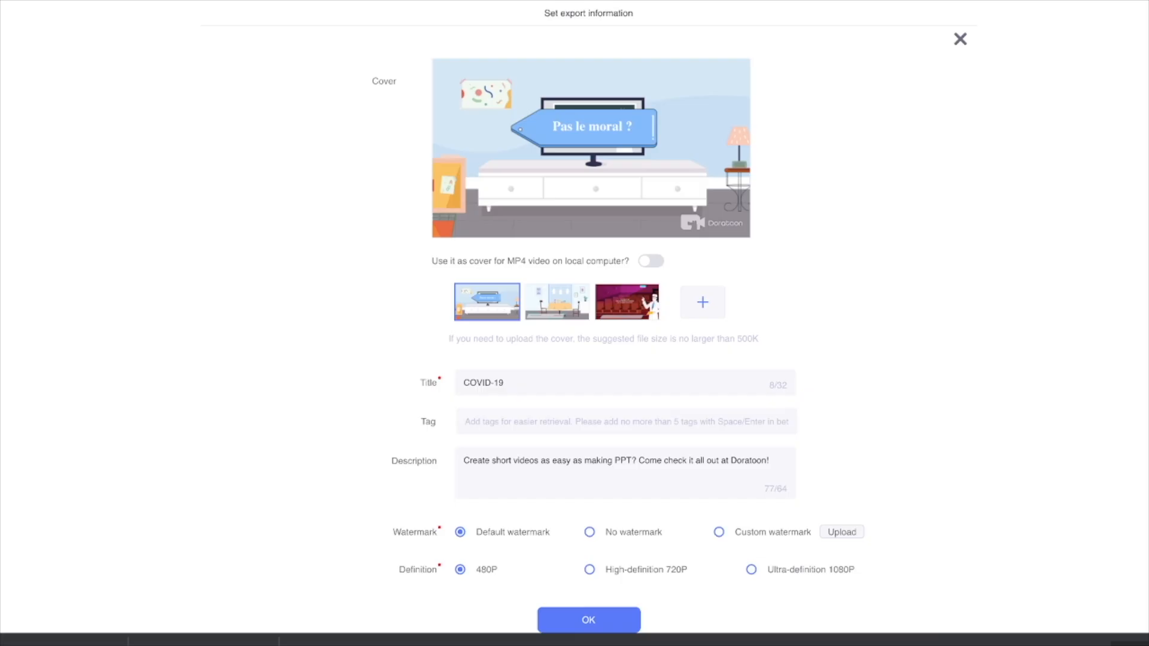
Step: Set the title in the export information to "teaset Jt du geek Video"
triple_click(483, 383)
text(Ma)
key(BackSpace)
key(BackSpace)
text(teaset Jt du geek Video)
Step: Replace the export description with "Le jt du geek tous les mardis et vendredi"
click(771, 461)
scroll(771, 461, down, 2)
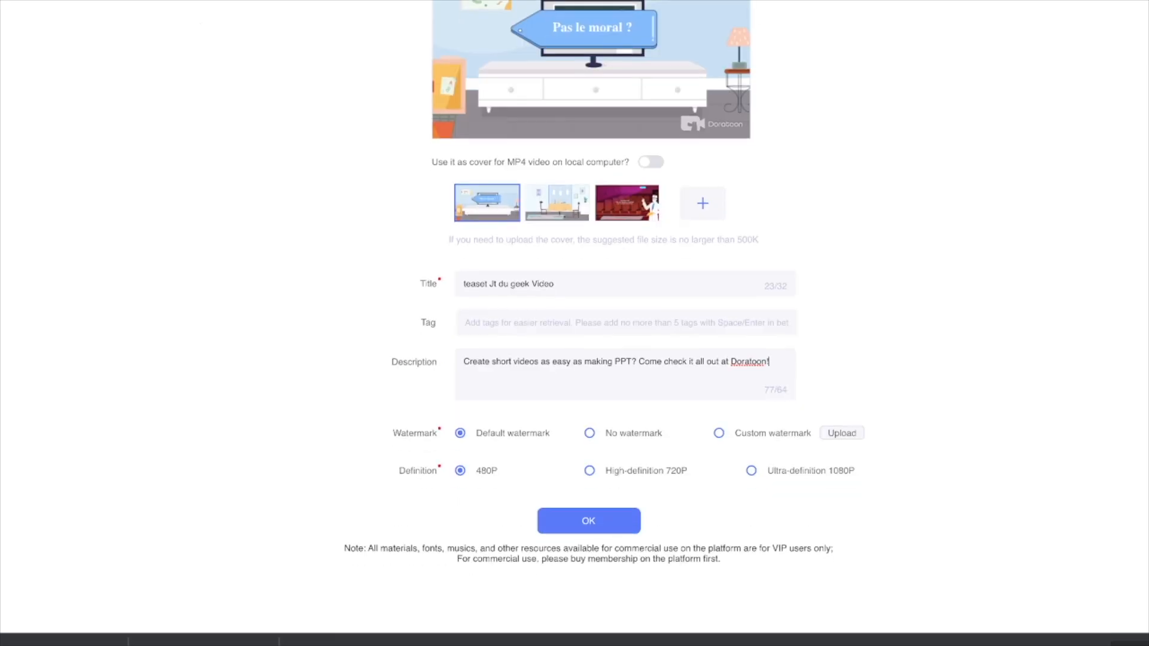
key(super+a)
text(Le jt du geek tous les mardus e)
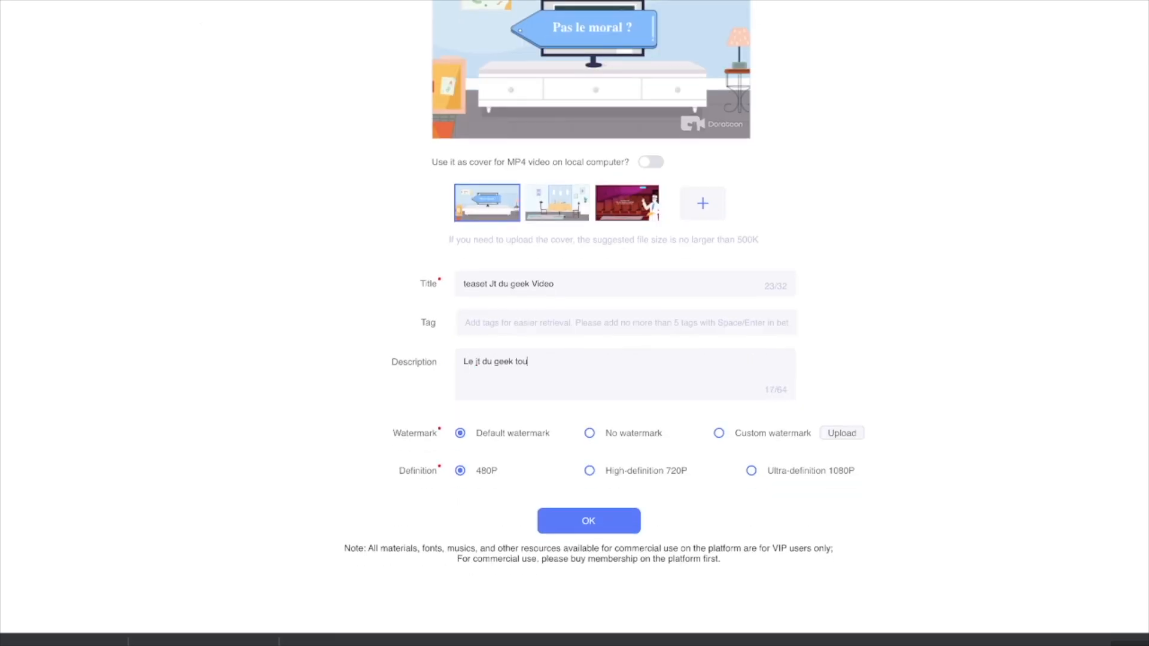
key(BackSpace)
key(BackSpace)
key(BackSpace)
text(s et vendredi)
Step: Export the video with the default watermark in Ultra-definition 1080P
click(589, 434)
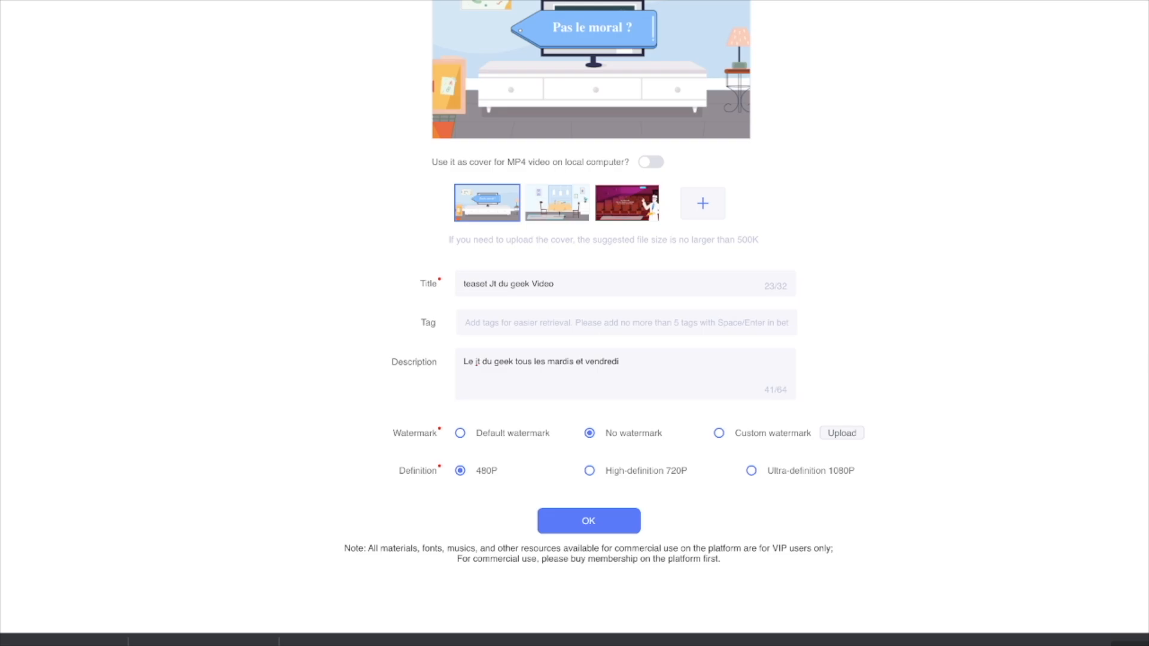
click(460, 433)
scroll(589, 323, up, 2)
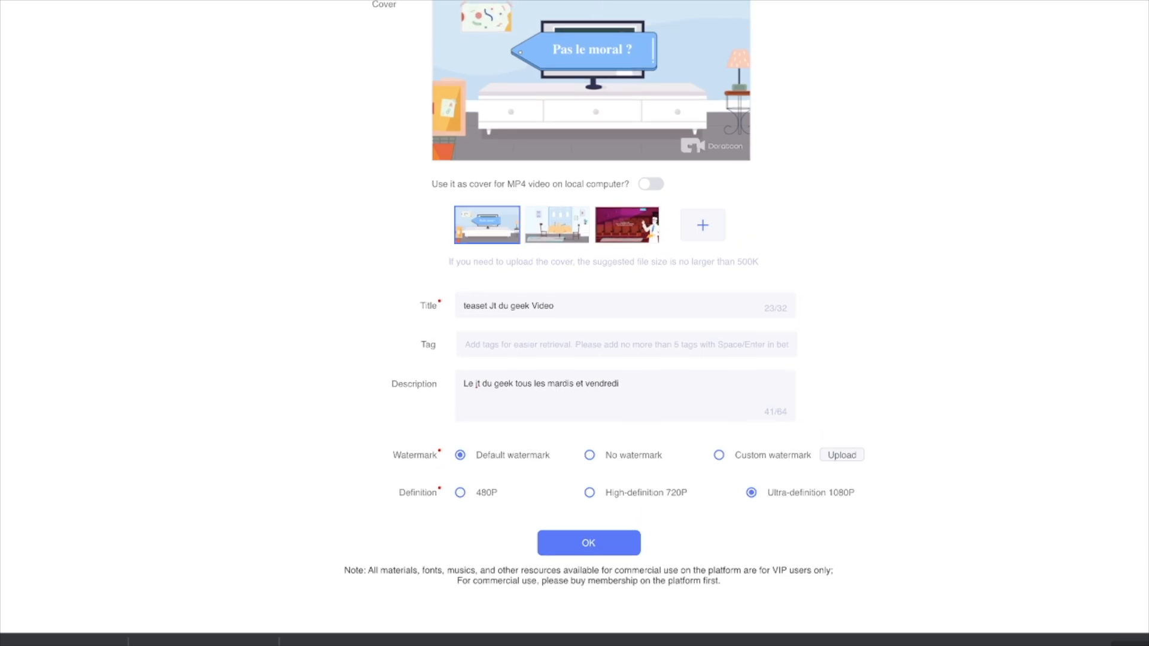
scroll(589, 324, down, 1)
scroll(589, 323, down, 1)
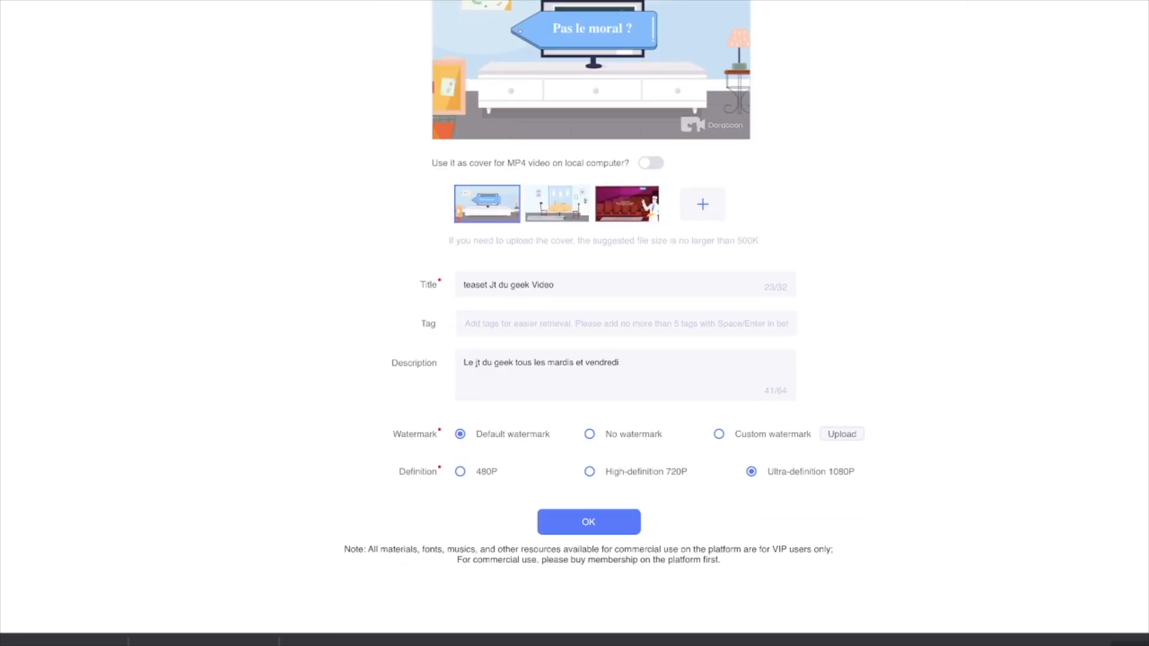
click(589, 522)
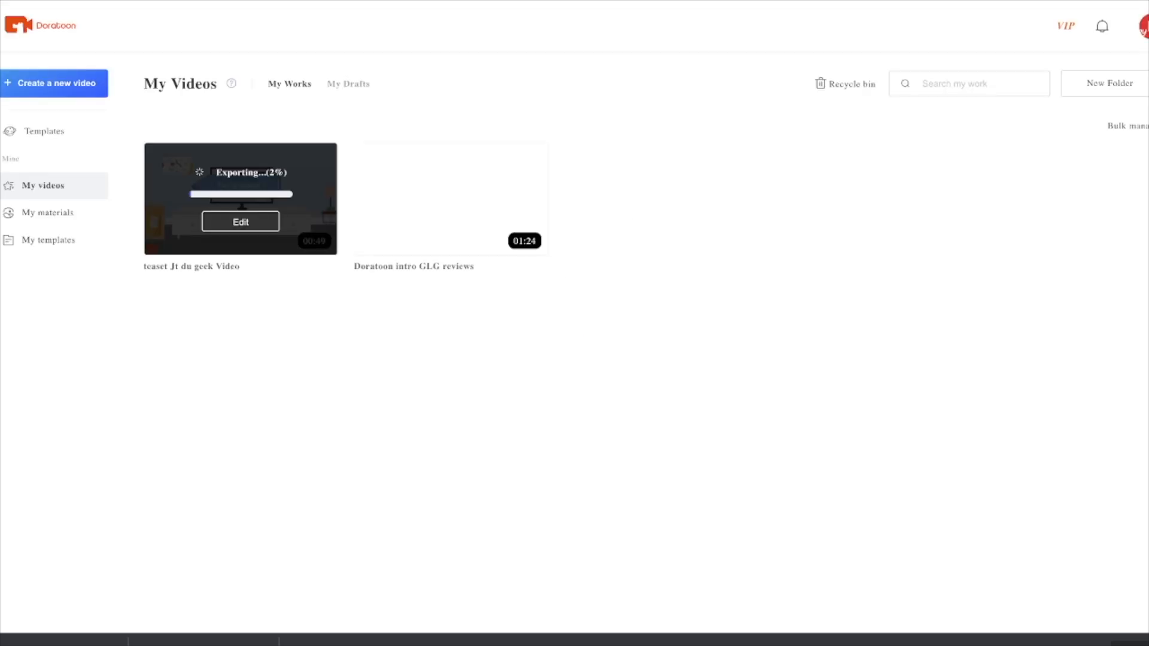
mouse_move(451, 201)
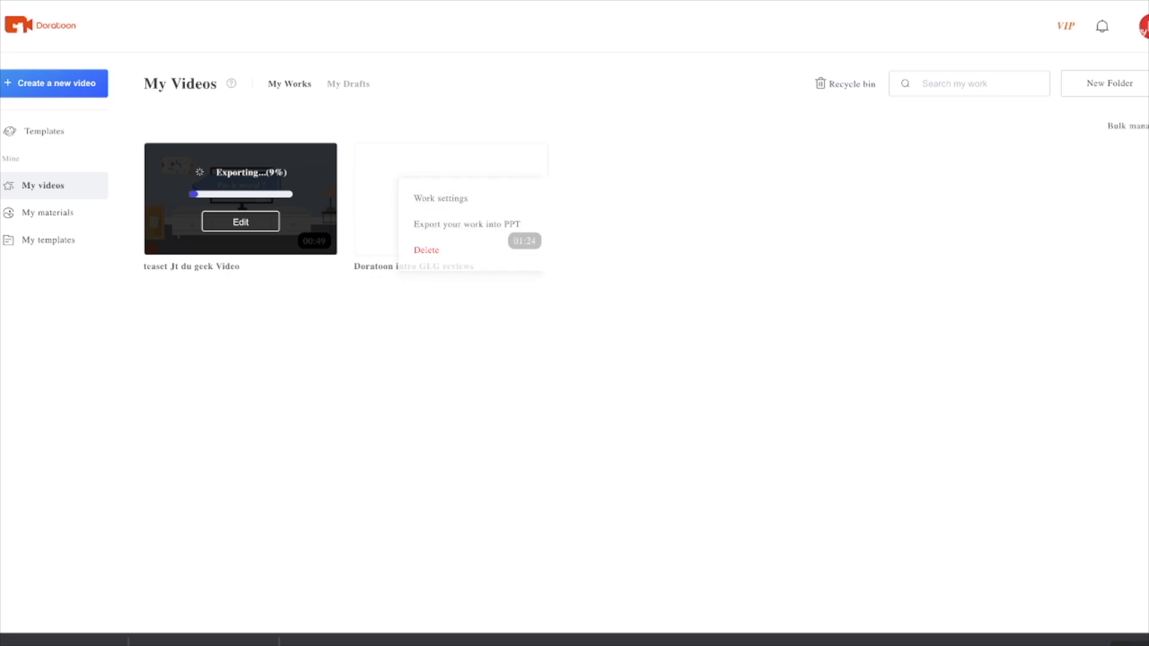
mouse_move(531, 159)
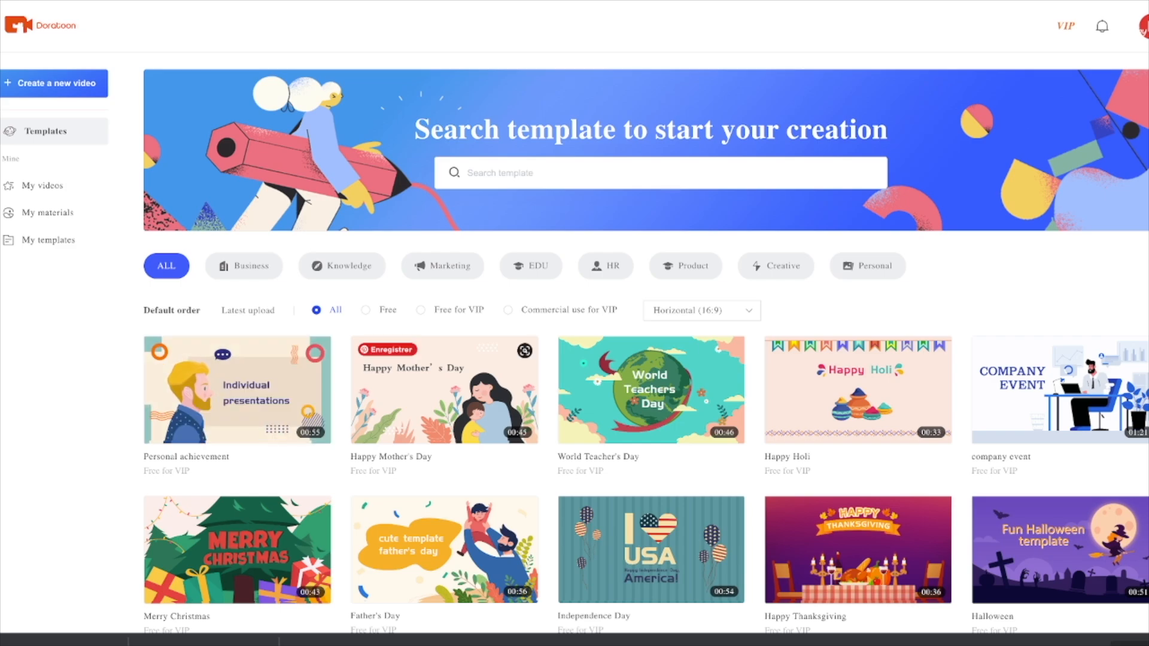
Step: View the VIP membership details with the full list of Pro+ benefits and close them
click(1066, 25)
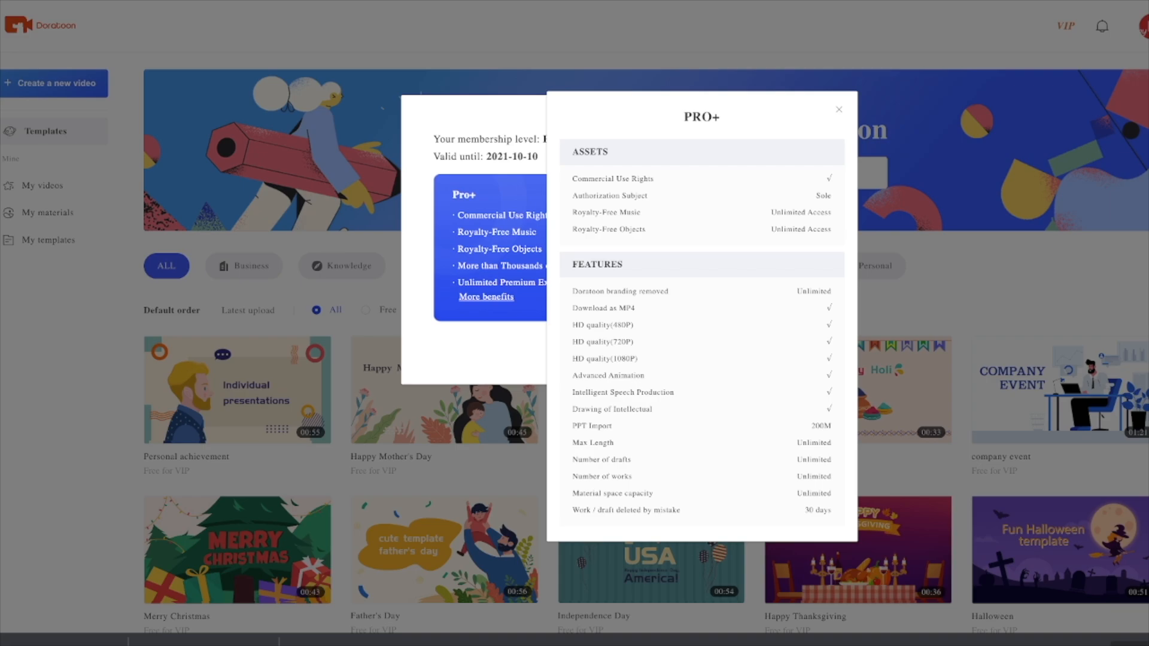
key(Escape)
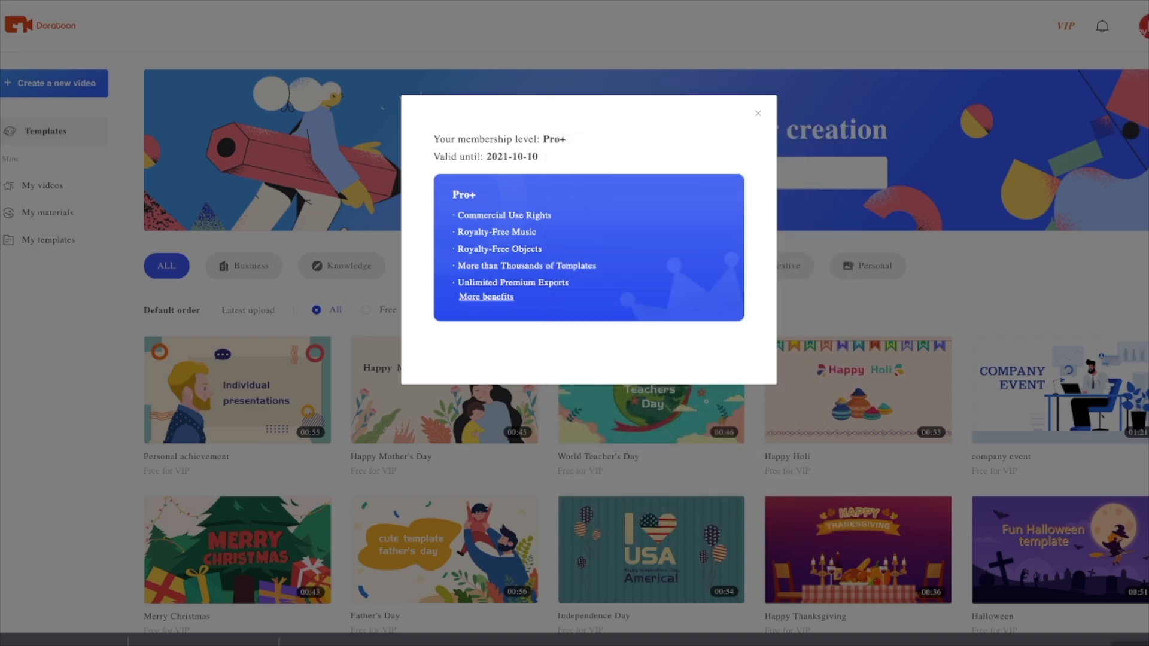
key(Escape)
Step: Browse the template library through the Business, Knowledge, Marketing, EDU and HR categories
scroll(652, 180, down, 6)
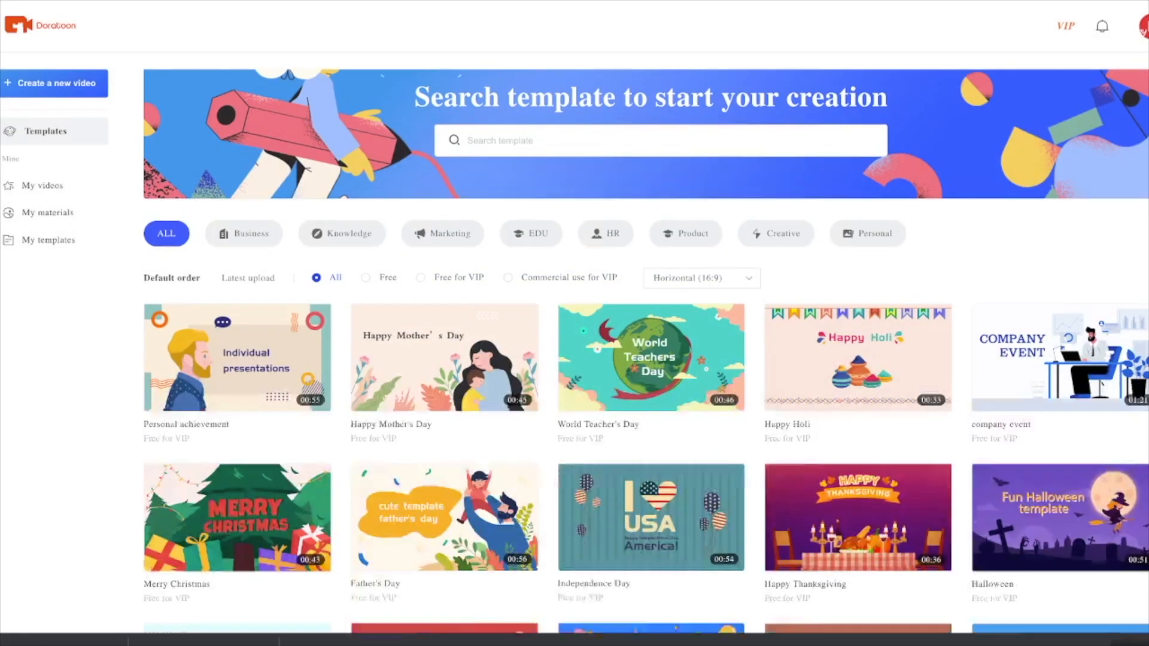
scroll(651, 180, up, 6)
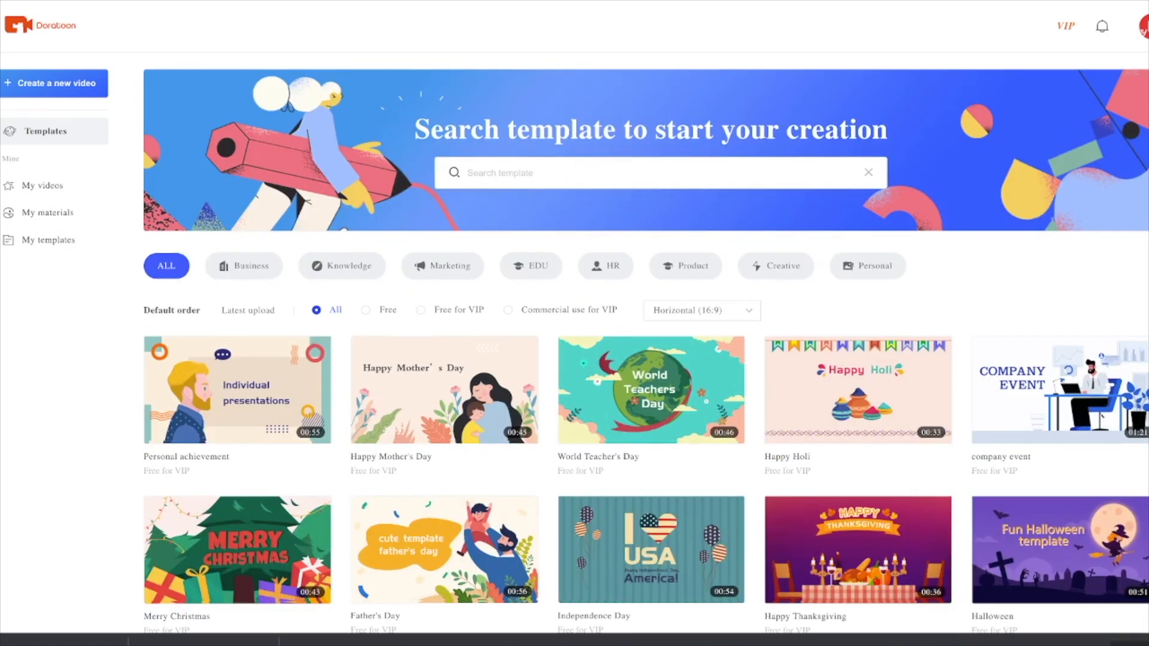
click(244, 266)
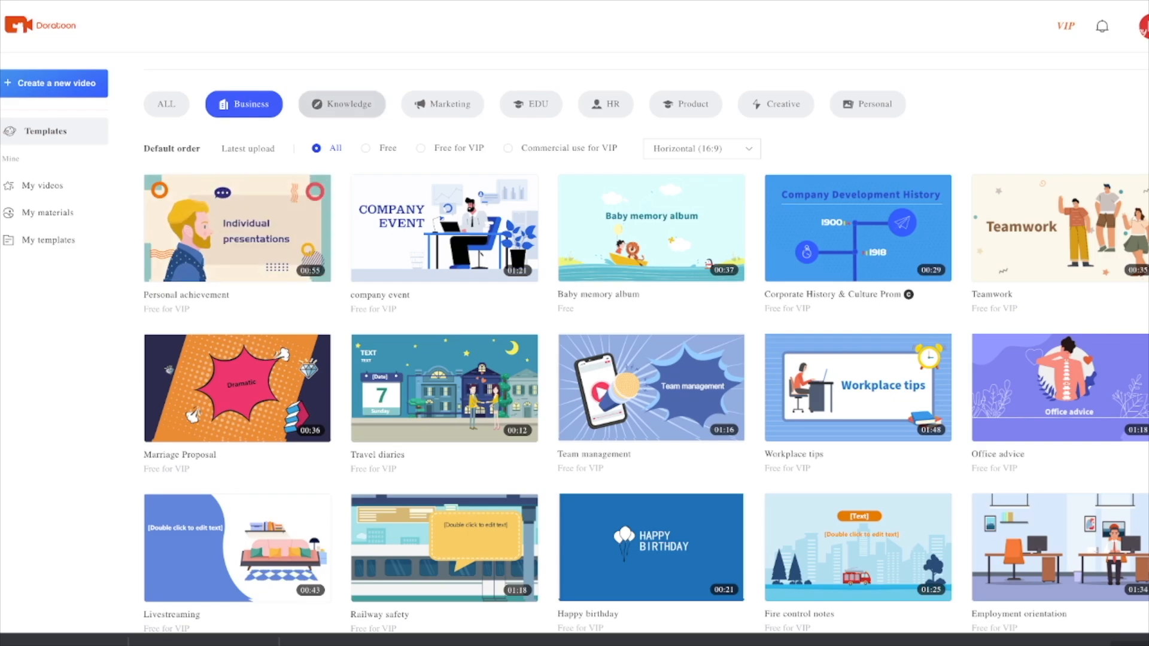
click(342, 104)
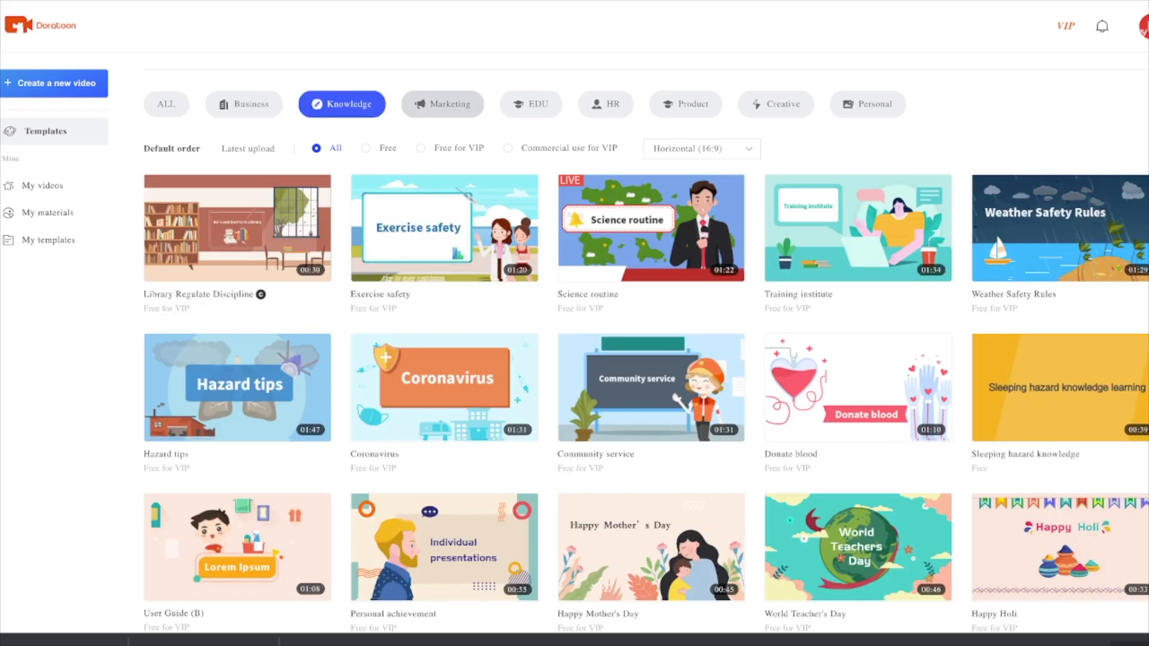
click(443, 104)
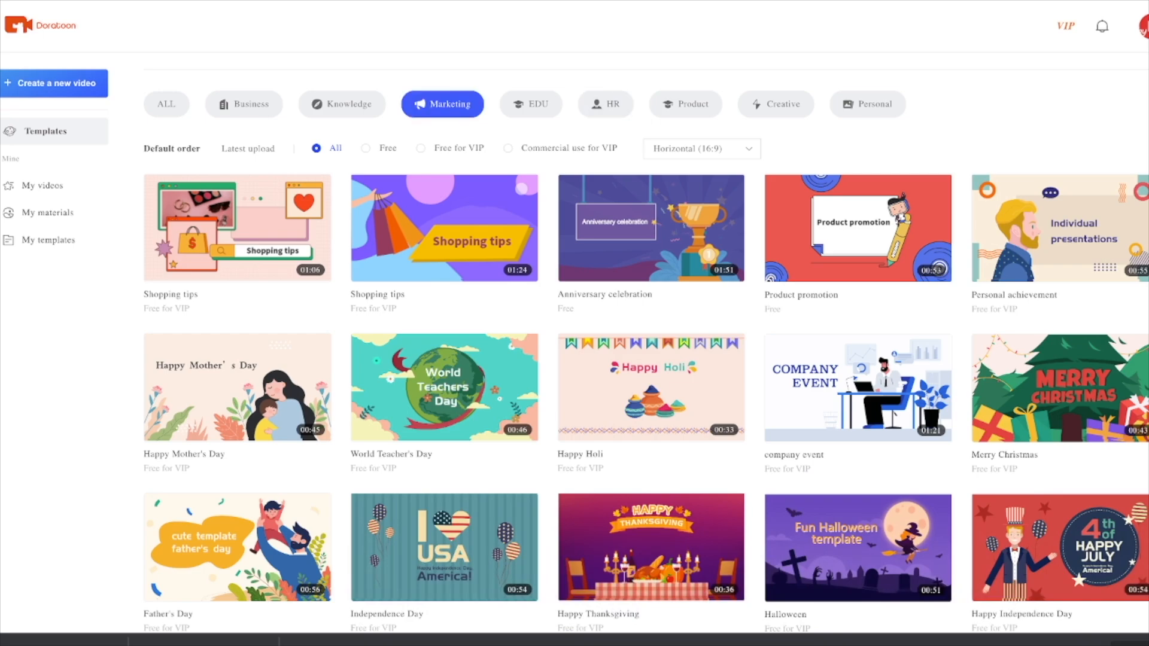
click(531, 104)
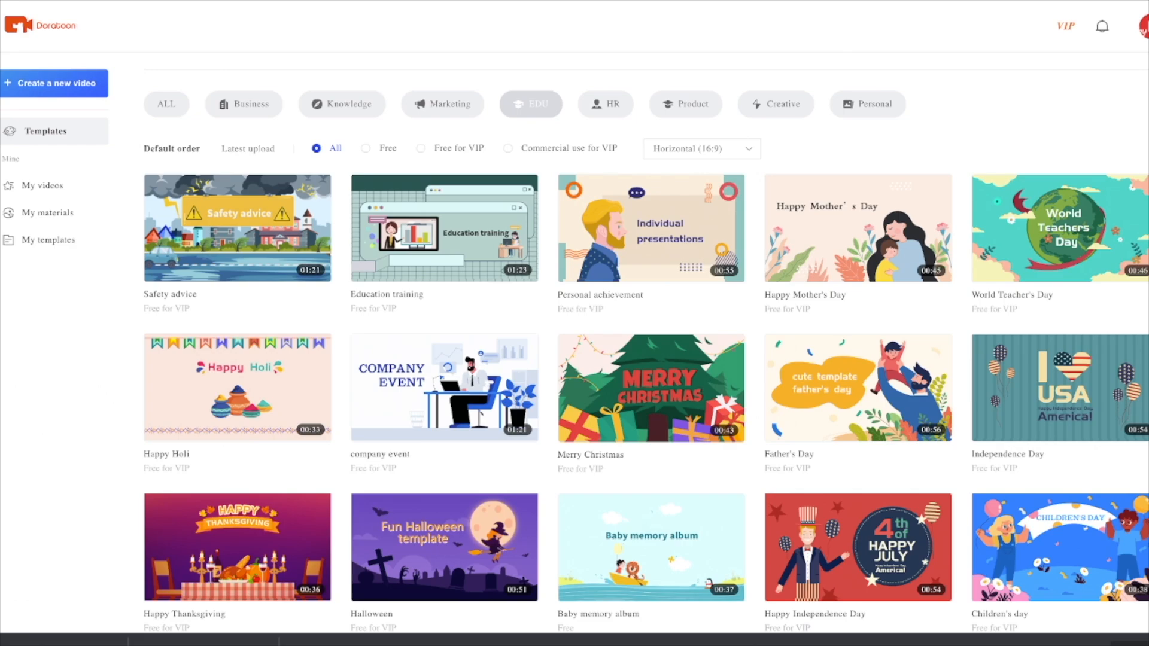
click(606, 104)
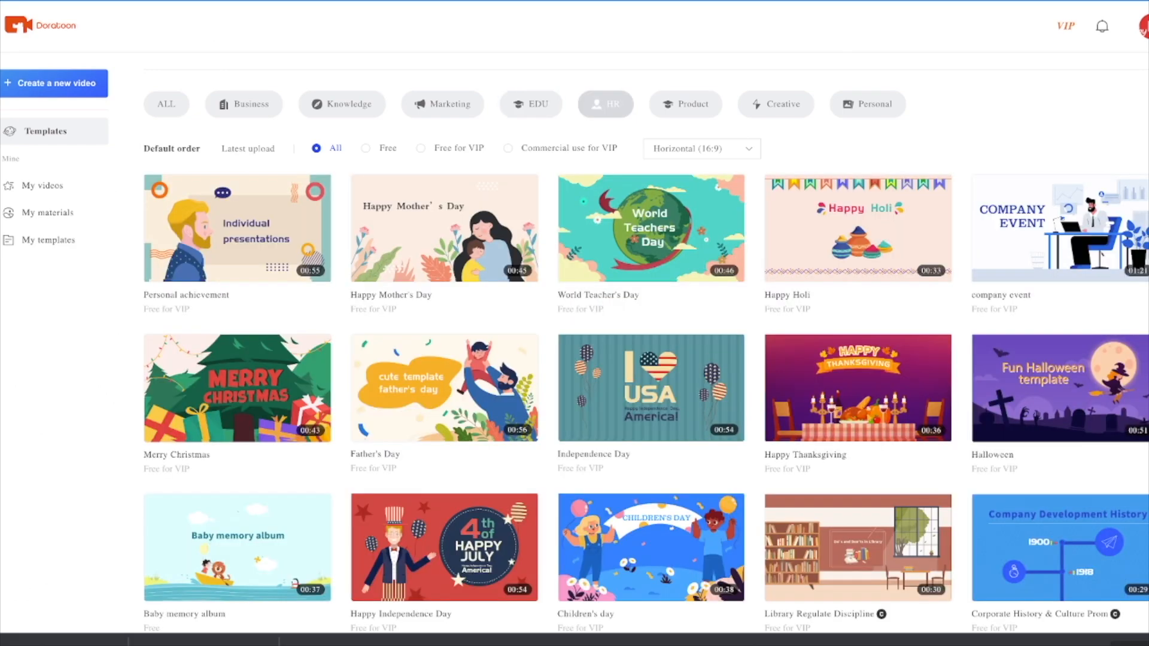
scroll(652, 239, down, 3)
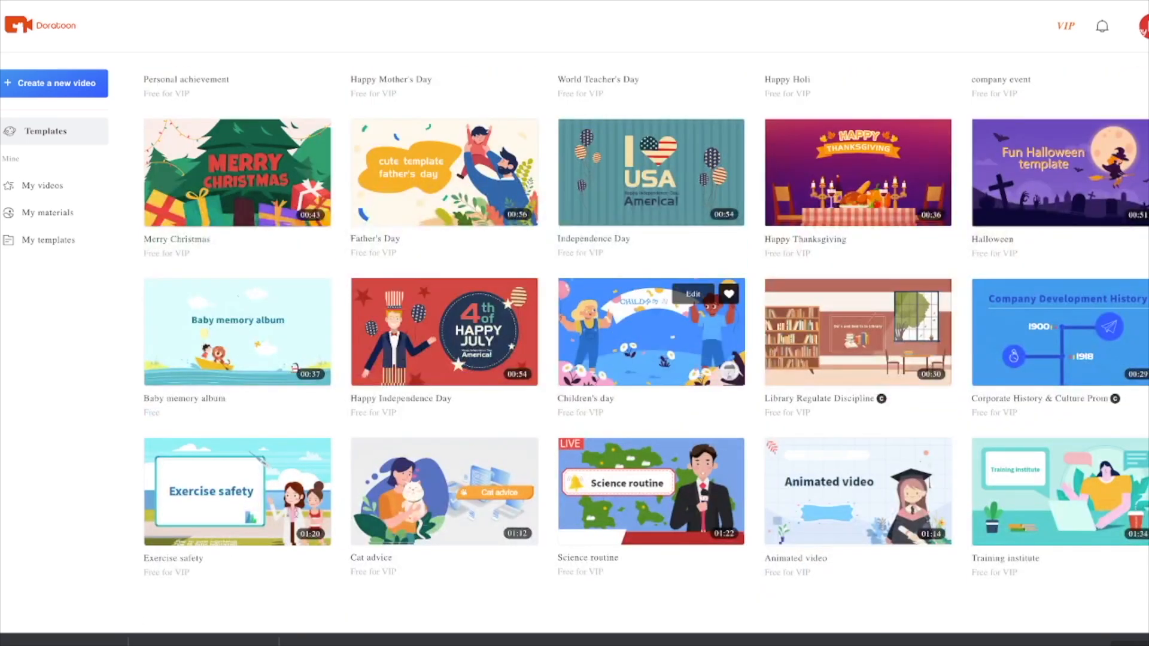
Step: Browse the templates in the Product, Creative and Personal categories
scroll(718, 299, up, 5)
click(685, 266)
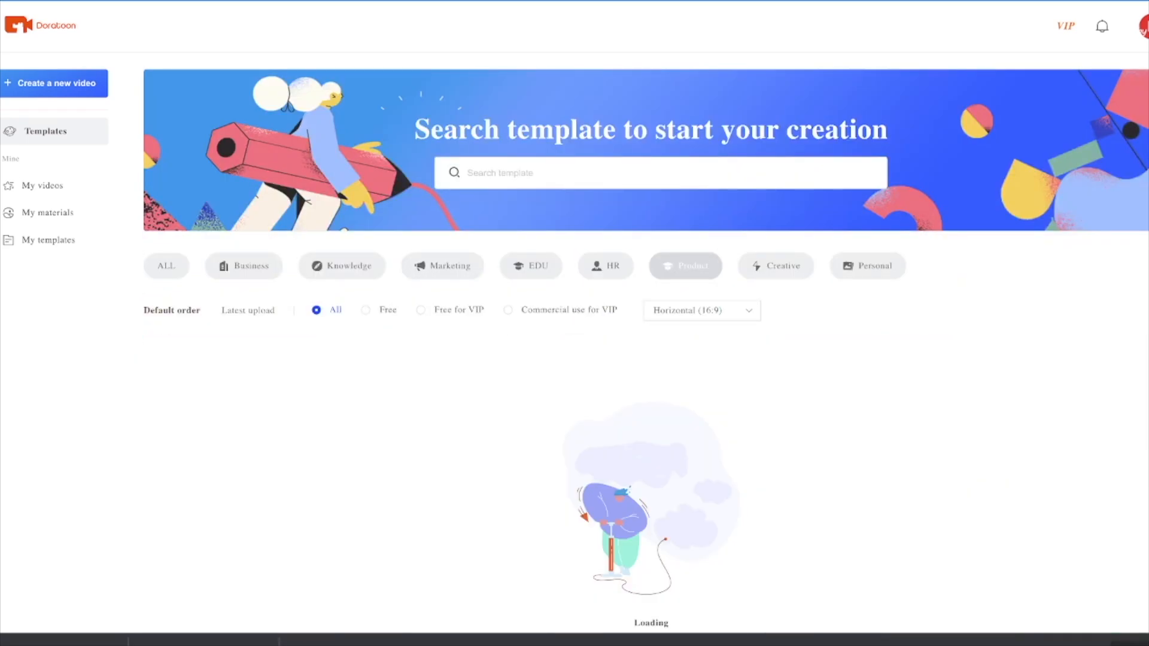
scroll(685, 265, down, 3)
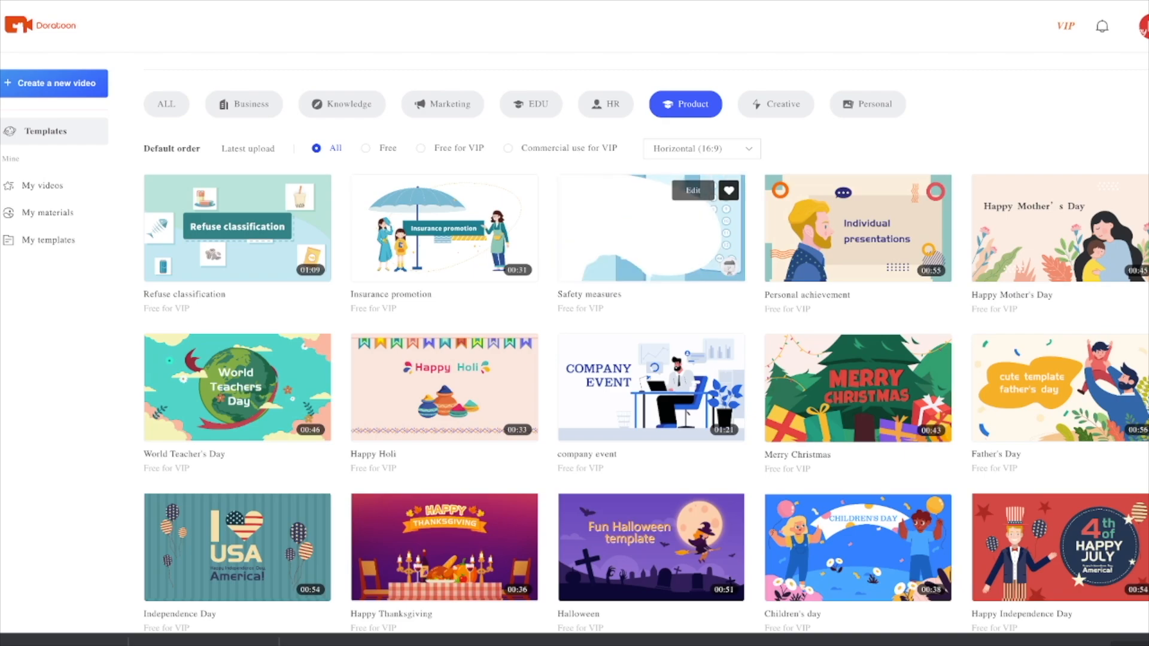
click(776, 104)
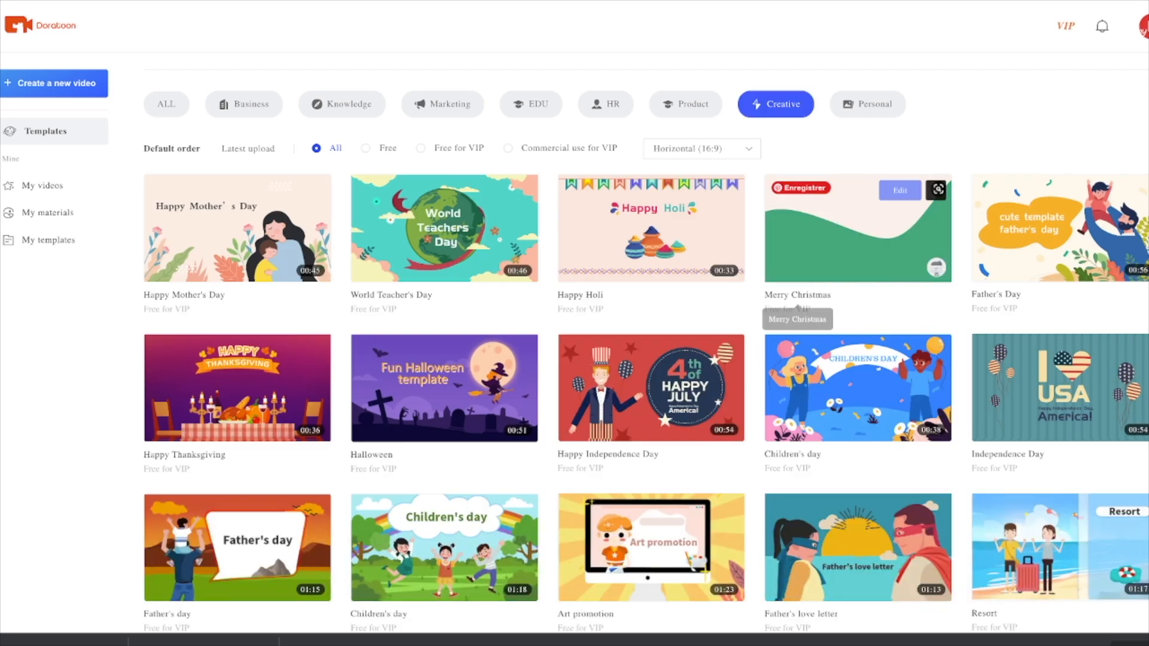
click(868, 104)
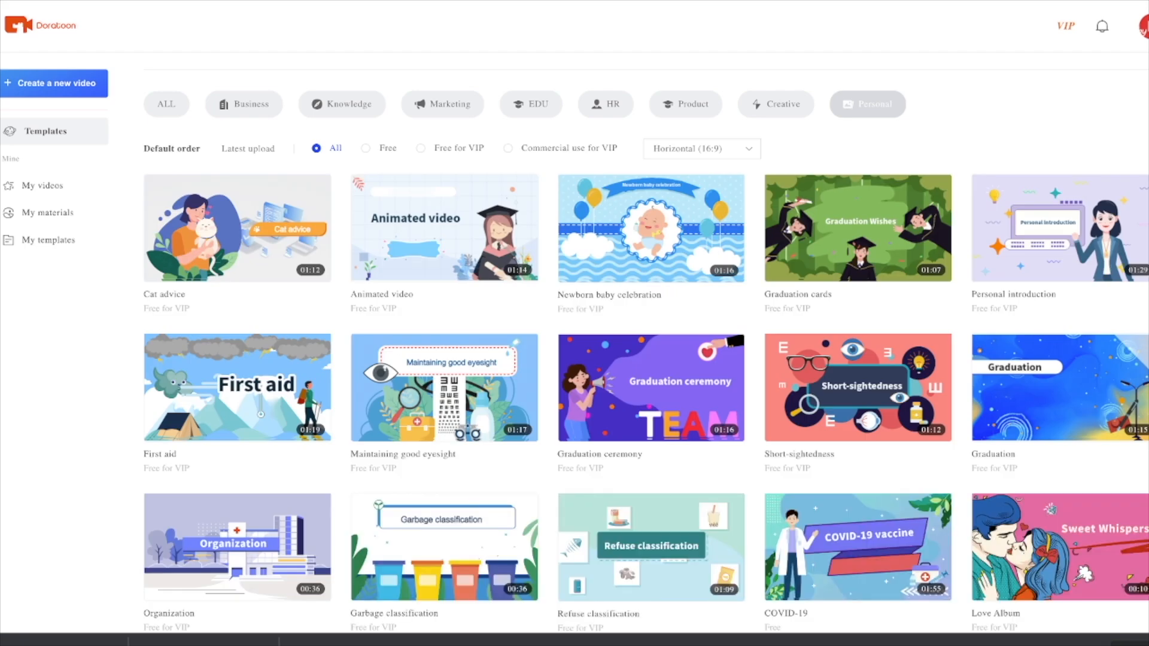
scroll(858, 335, down, 3)
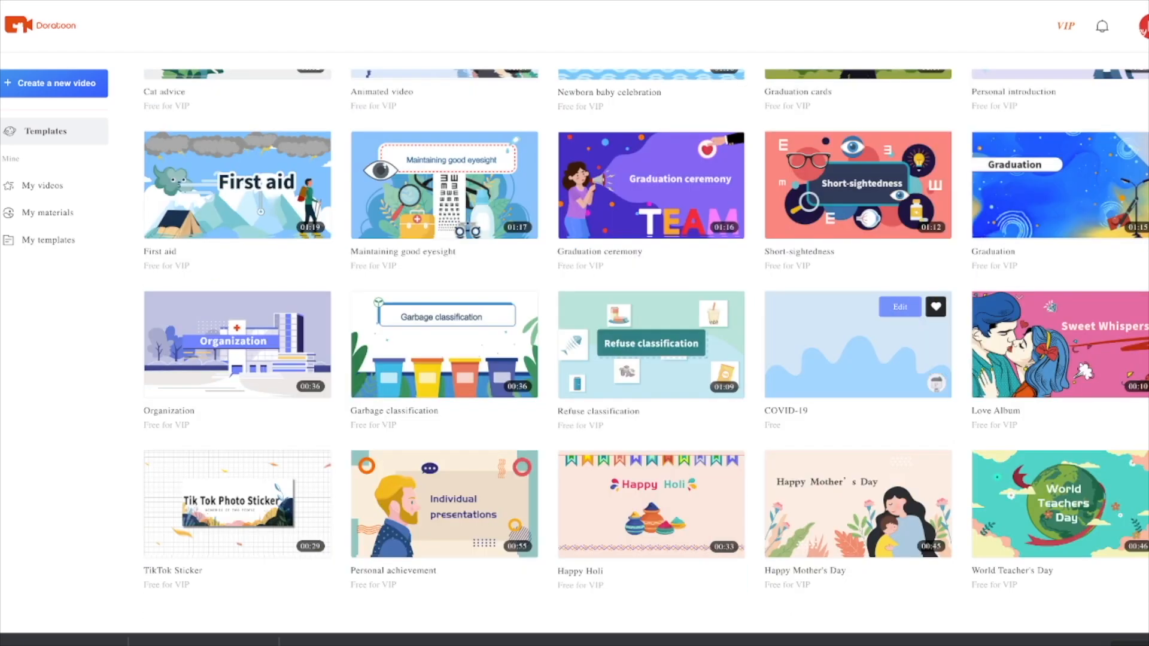
scroll(858, 323, down, 5)
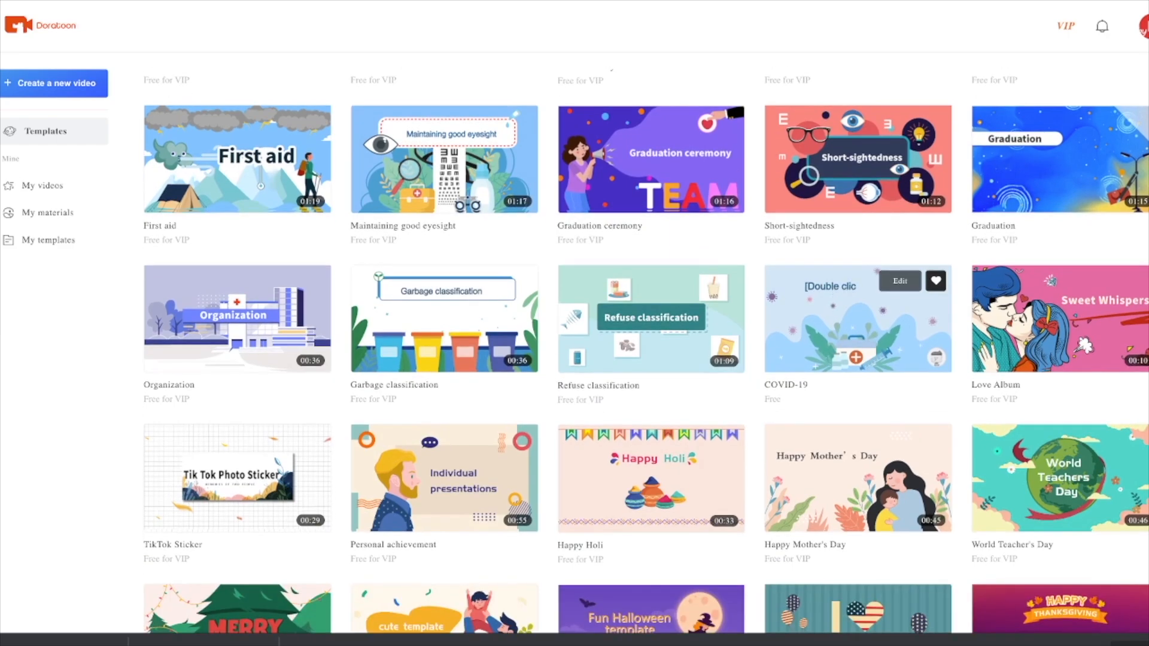
scroll(937, 307, down, 2)
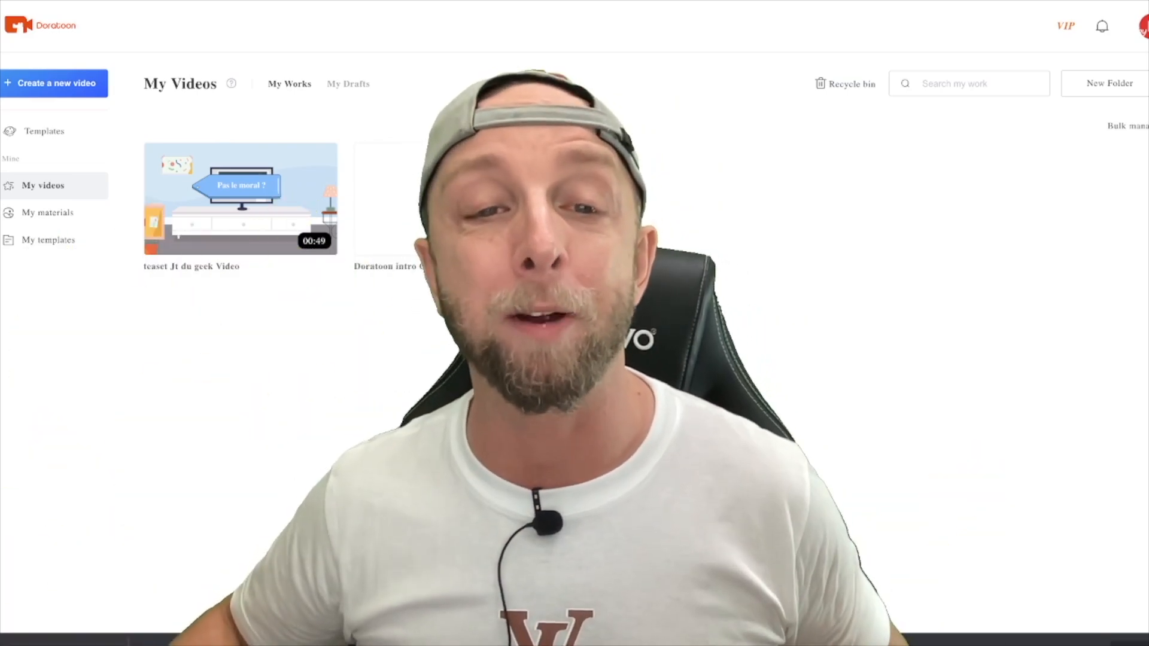
mouse_move(179, 239)
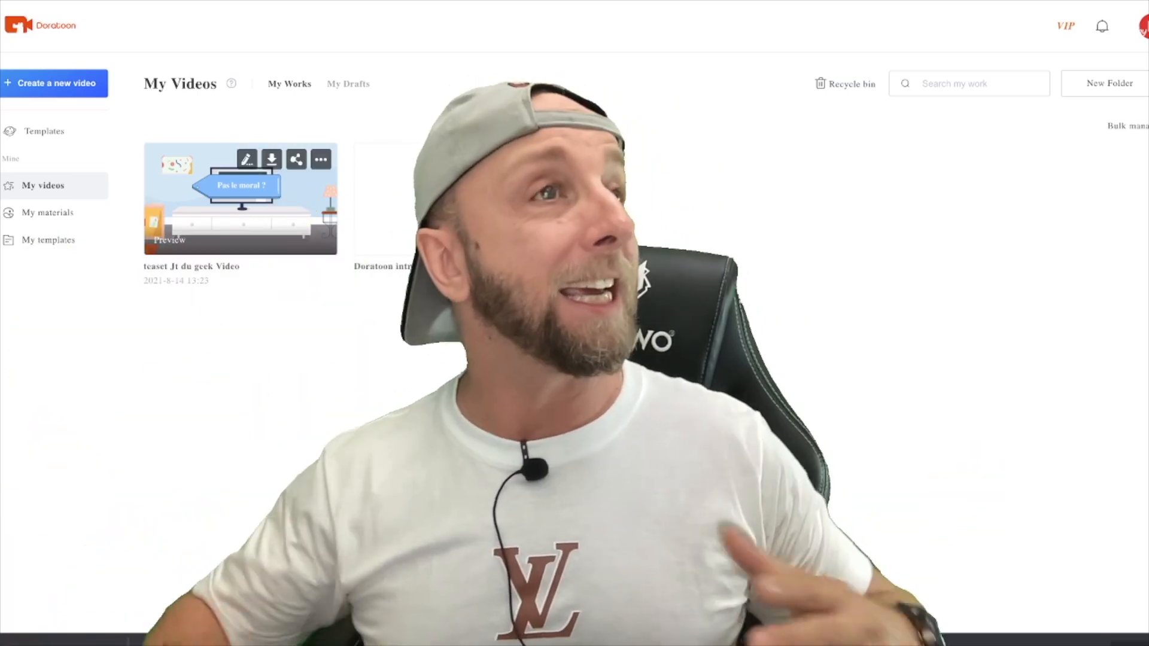